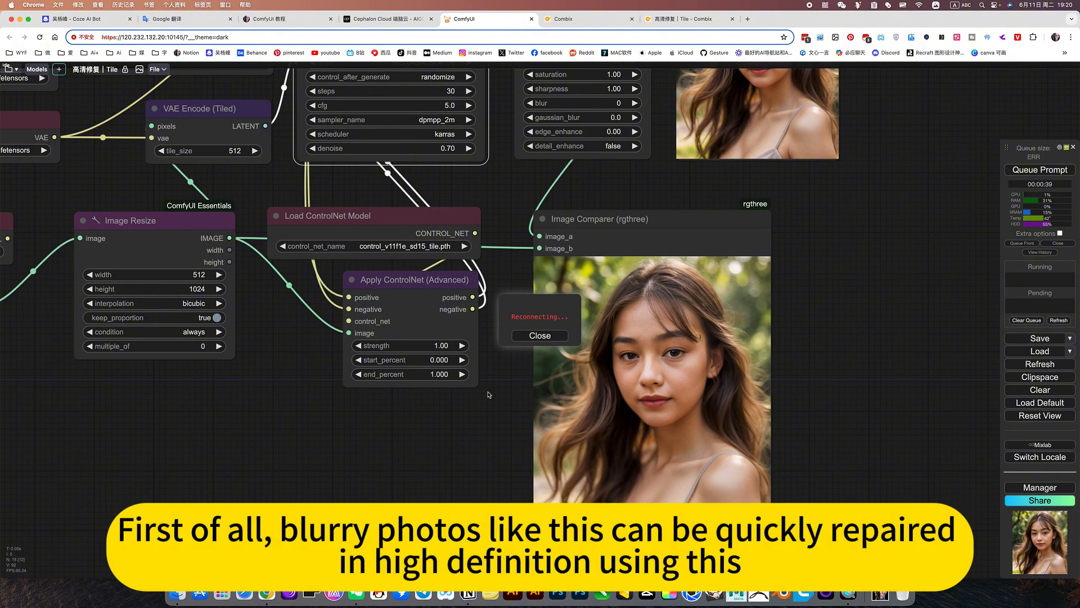
- Run the Tile ControlNet high-definition repair workflow on the blurry portrait twice
scroll(440, 422, up, 7)
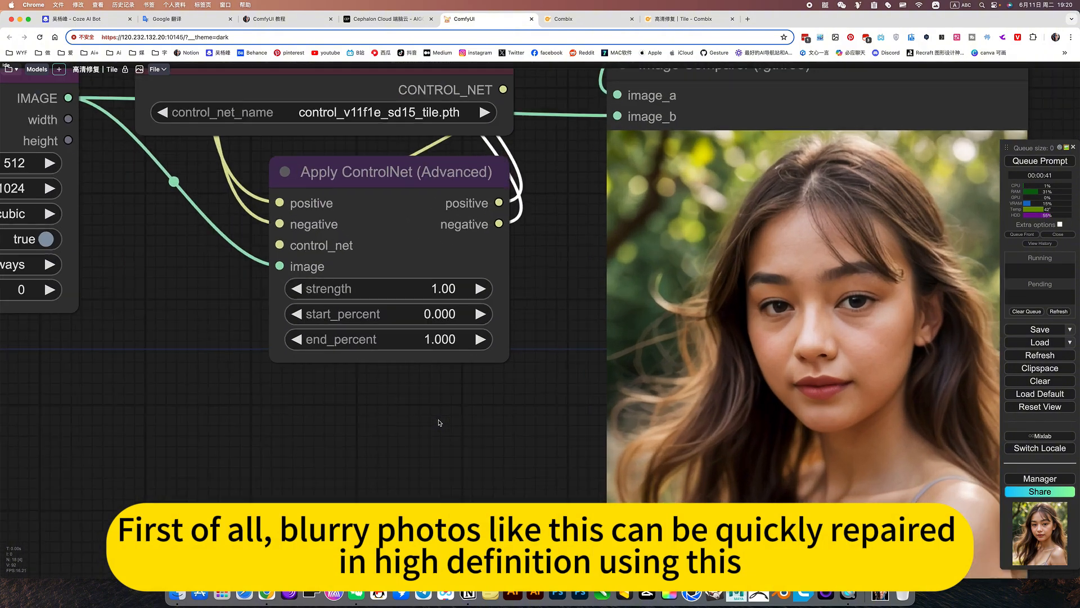
drag(590, 231, 642, 398)
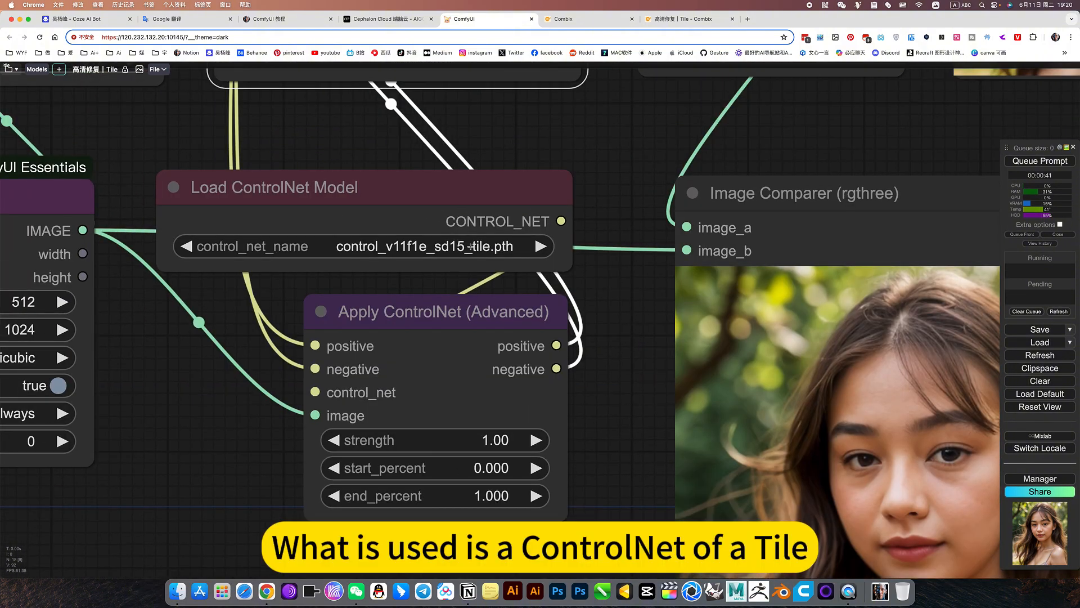
scroll(528, 296, down, 10)
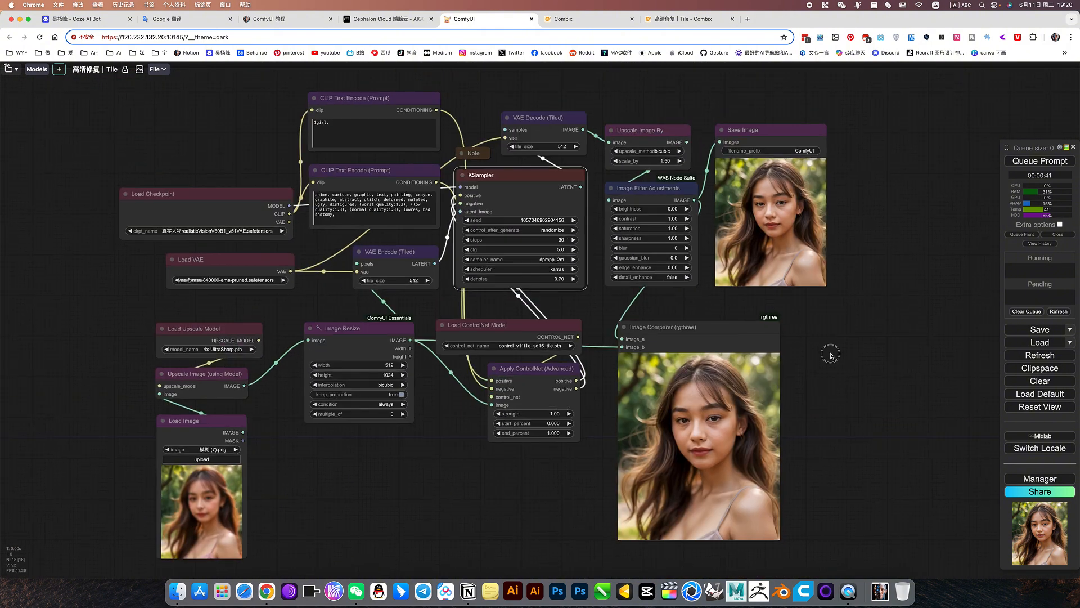
drag(831, 355, 887, 354)
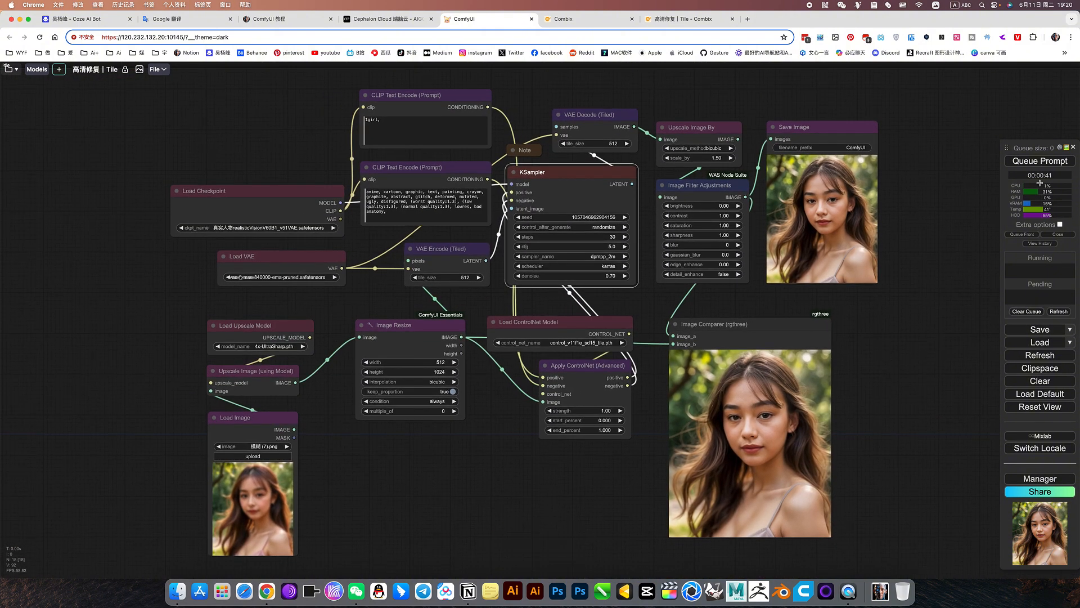
click(1040, 162)
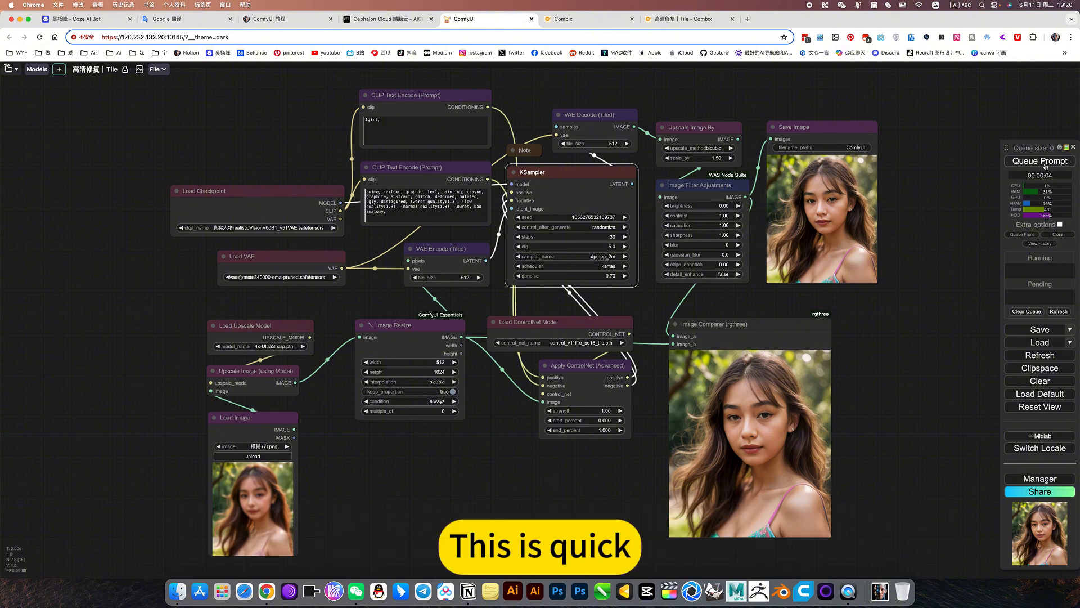
click(1045, 163)
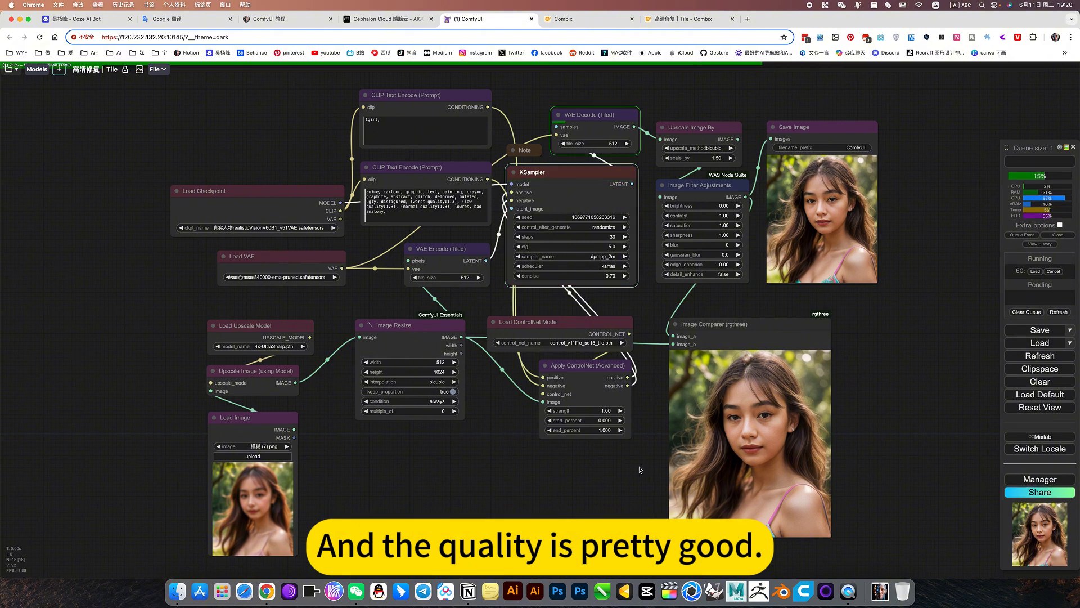
- Examine the comparison of the original and repaired portraits, and the image loading, upscale model and Upscale Image nodes
scroll(891, 401, down, 2)
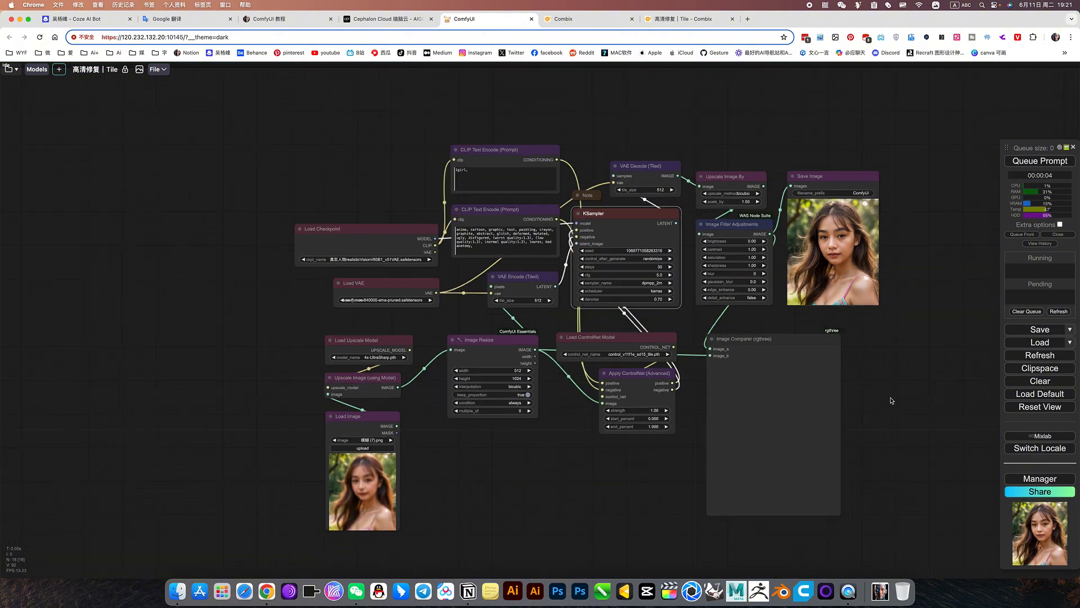
scroll(887, 395, up, 2)
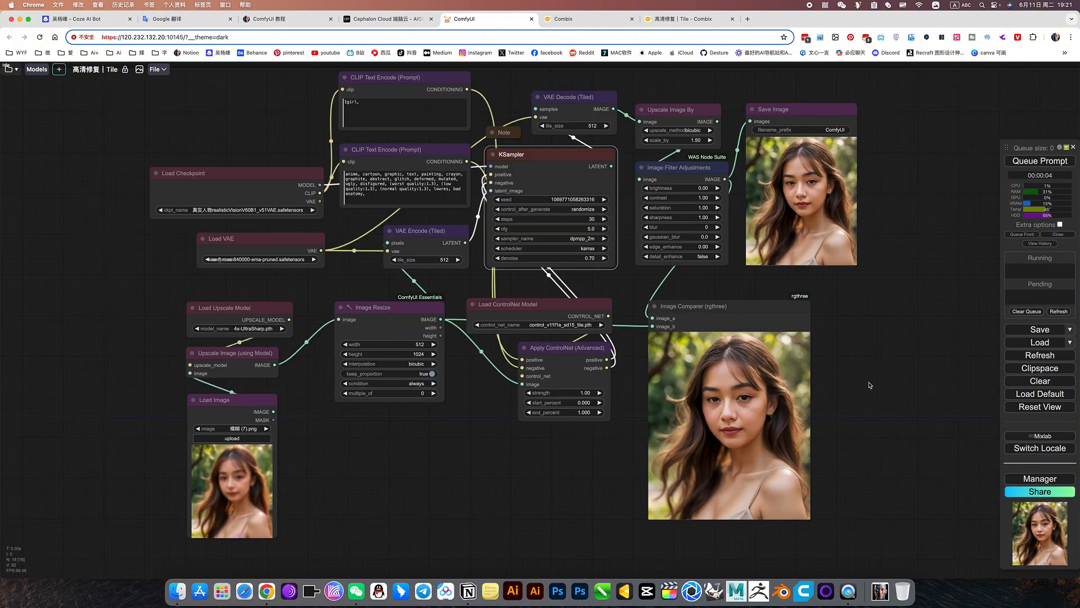
drag(870, 385, 866, 387)
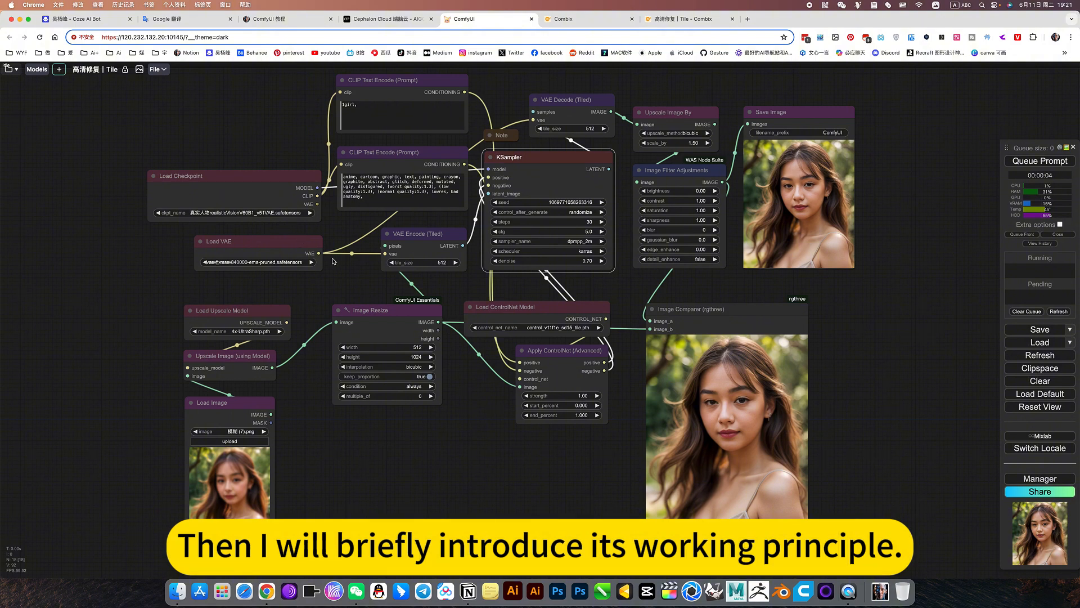
drag(311, 295, 320, 299)
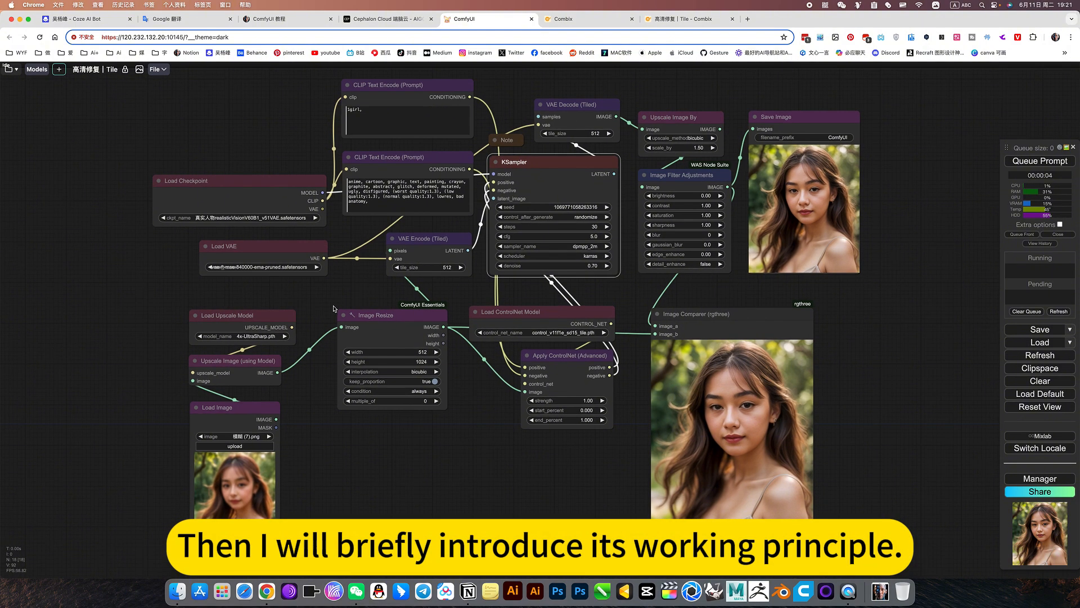
click(407, 285)
scroll(357, 403, up, 6)
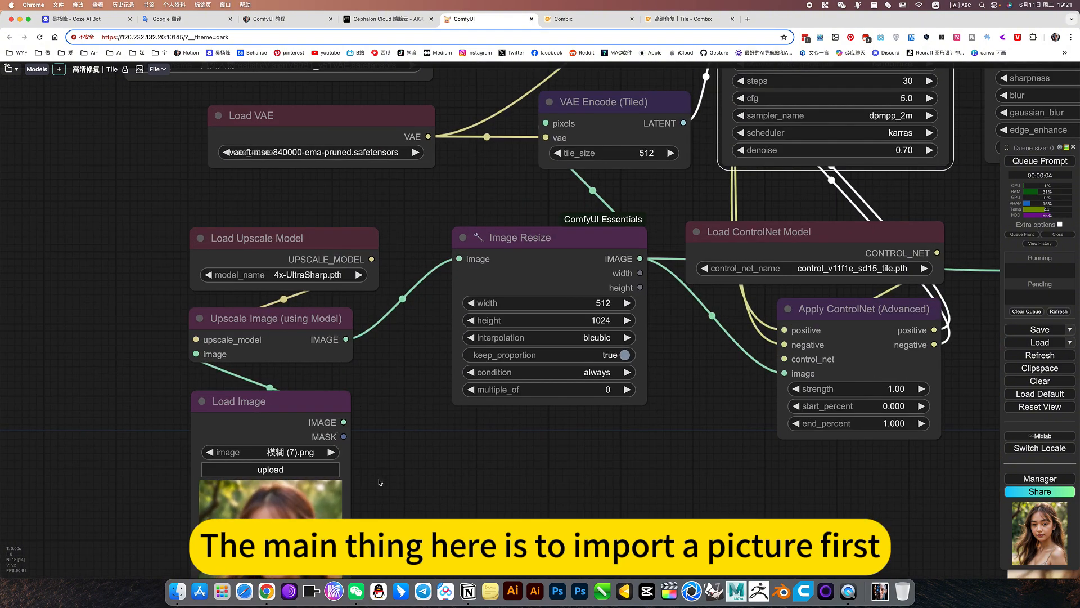
drag(380, 483, 491, 484)
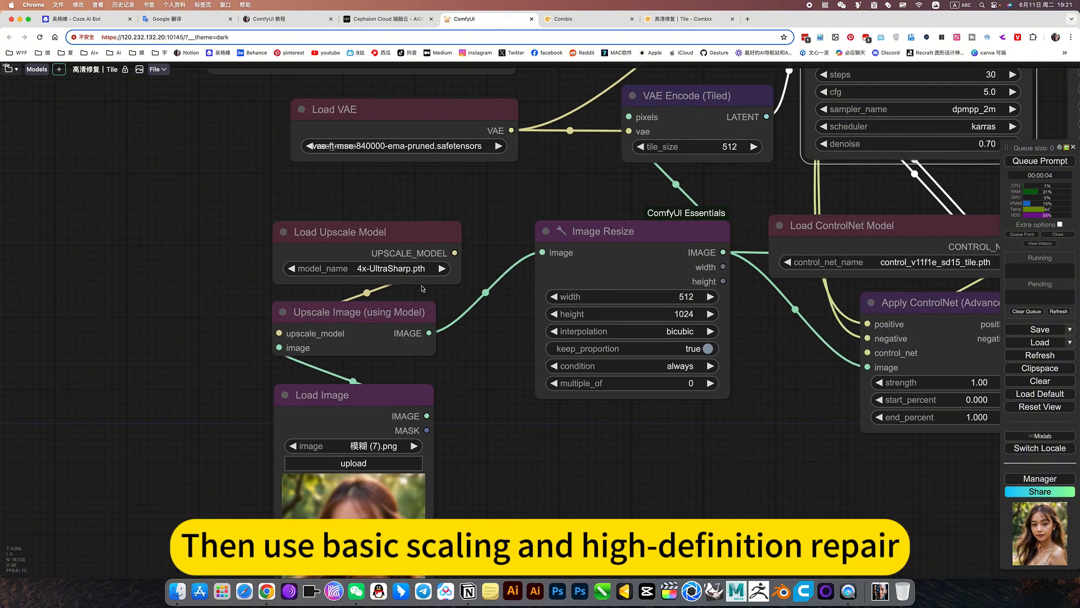
click(380, 268)
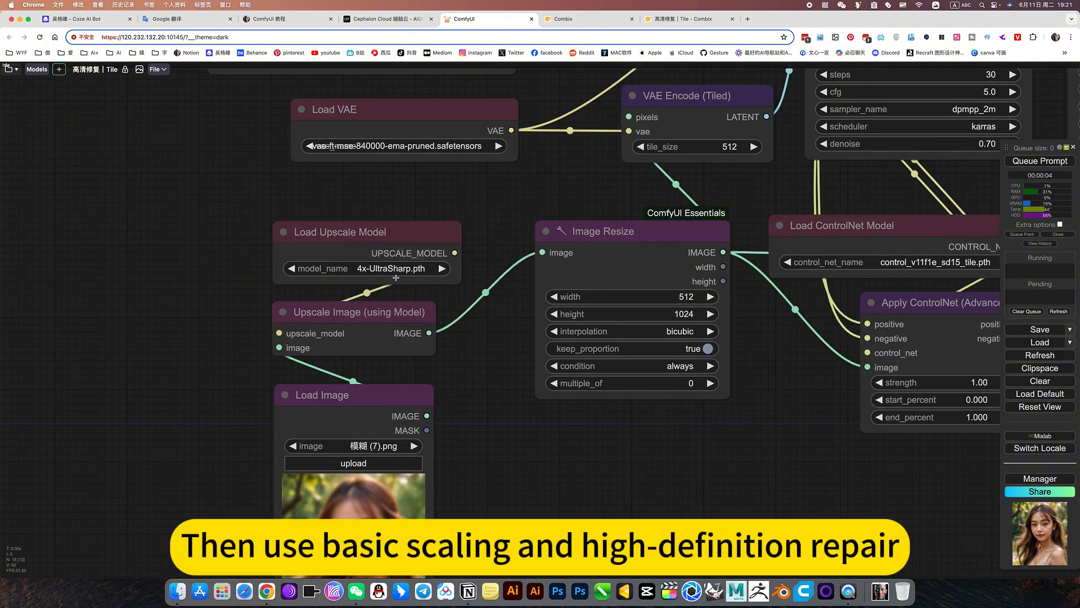
drag(462, 378, 383, 355)
drag(527, 476, 430, 477)
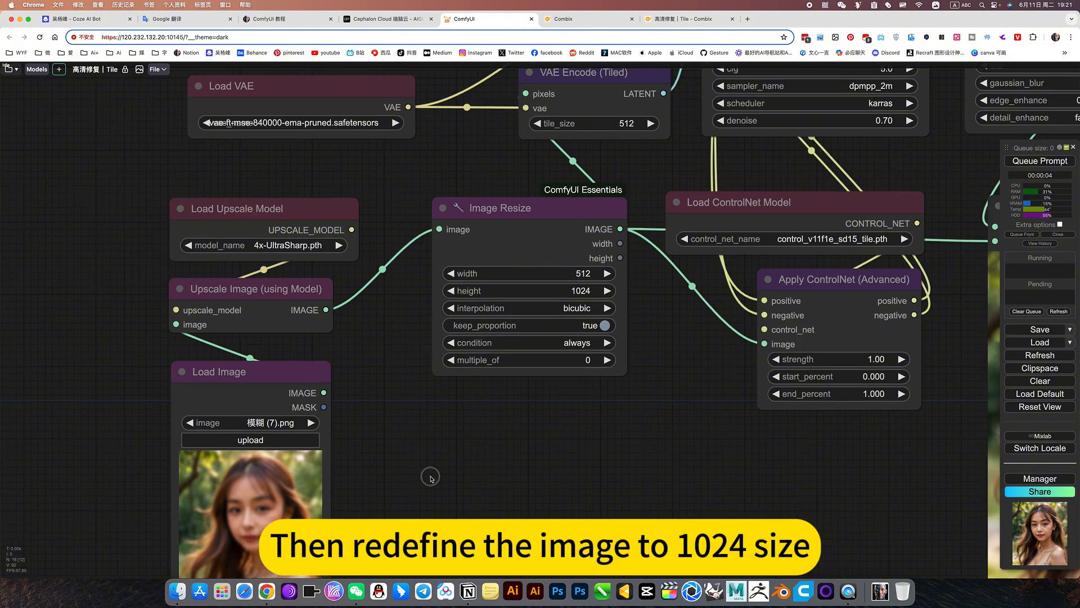
- Examine the Image Resize node's dimensions and the Tile model in the Load and Apply ControlNet nodes
click(471, 231)
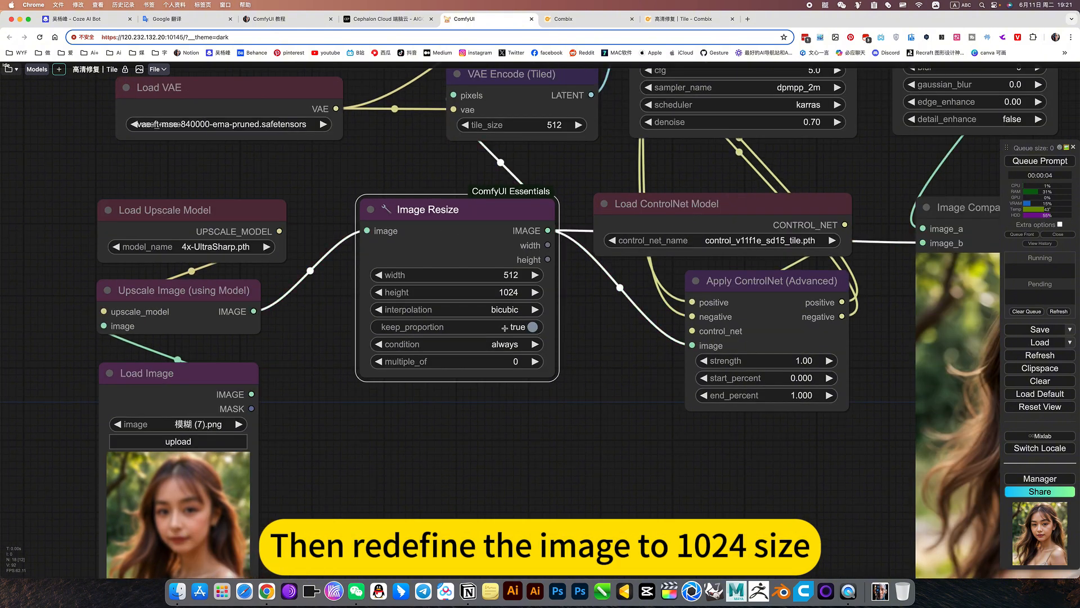
drag(580, 320, 523, 372)
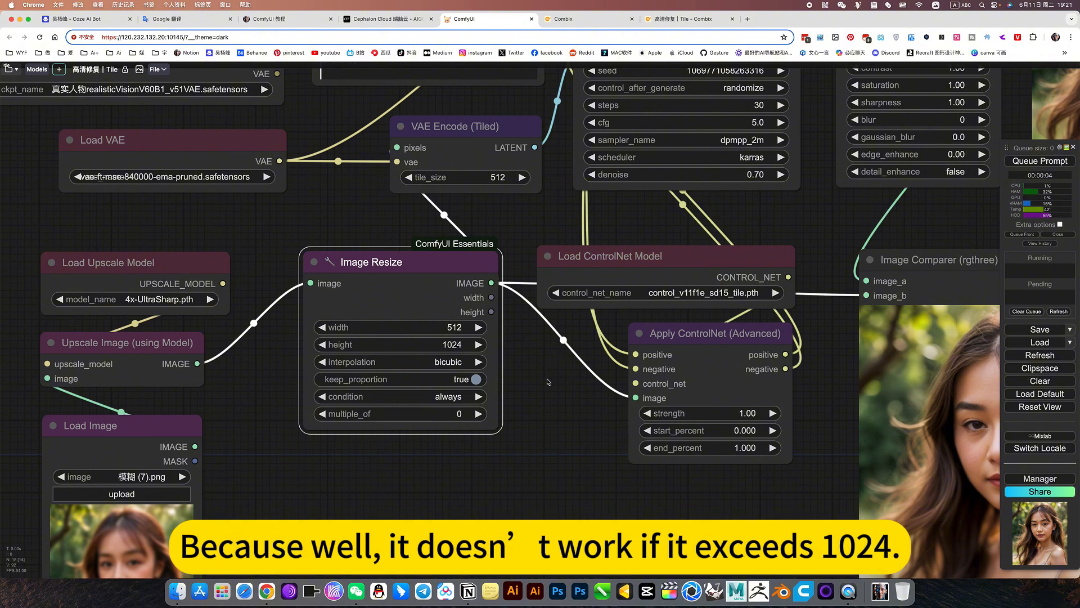
drag(550, 379, 481, 410)
drag(579, 249, 574, 329)
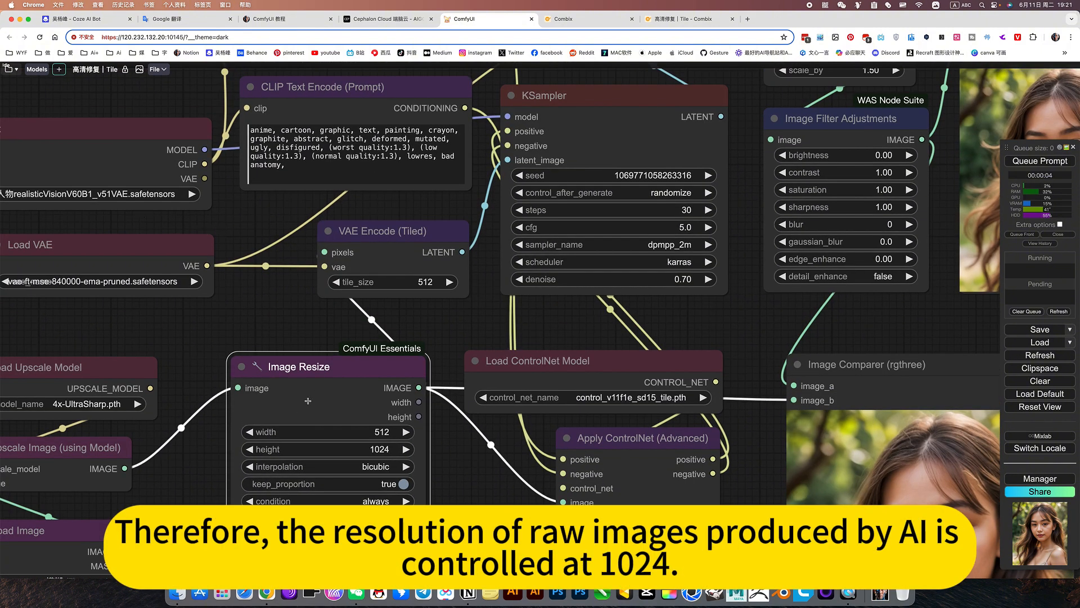
drag(451, 476, 378, 434)
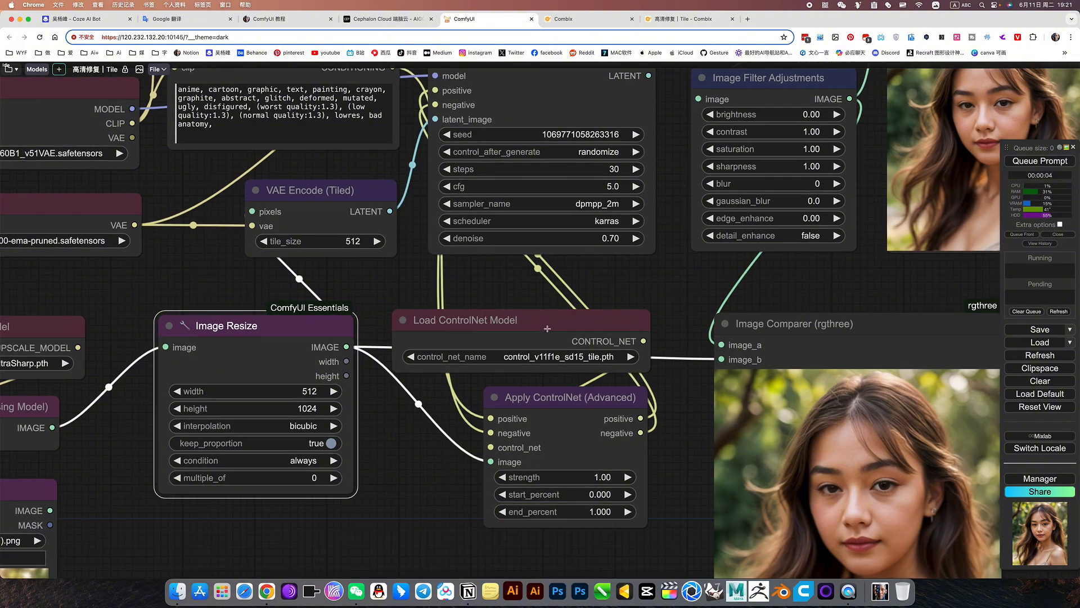
scroll(600, 358, up, 10)
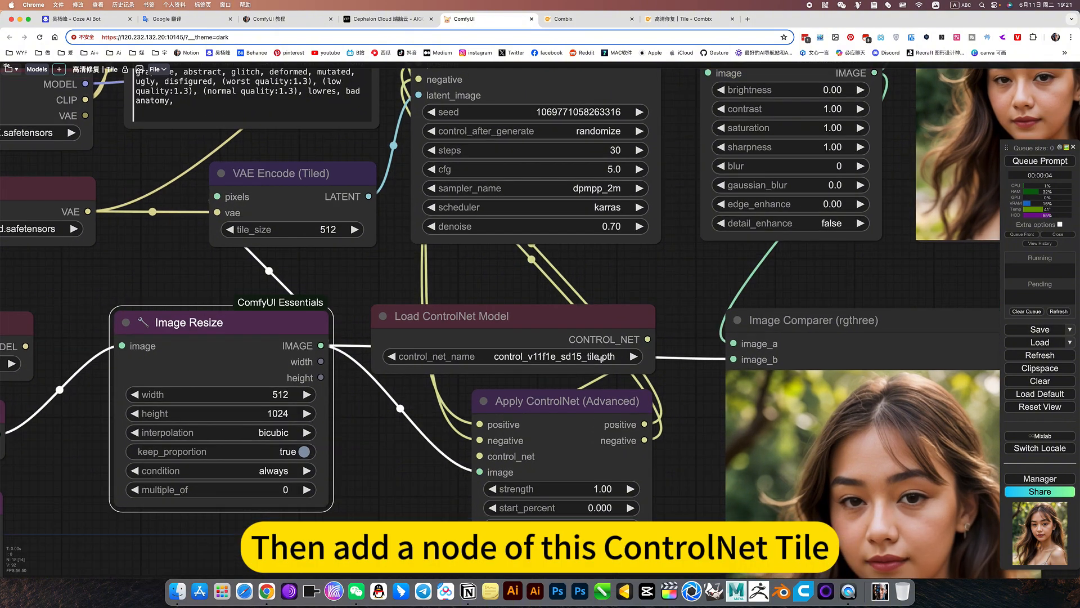
scroll(570, 413, down, 12)
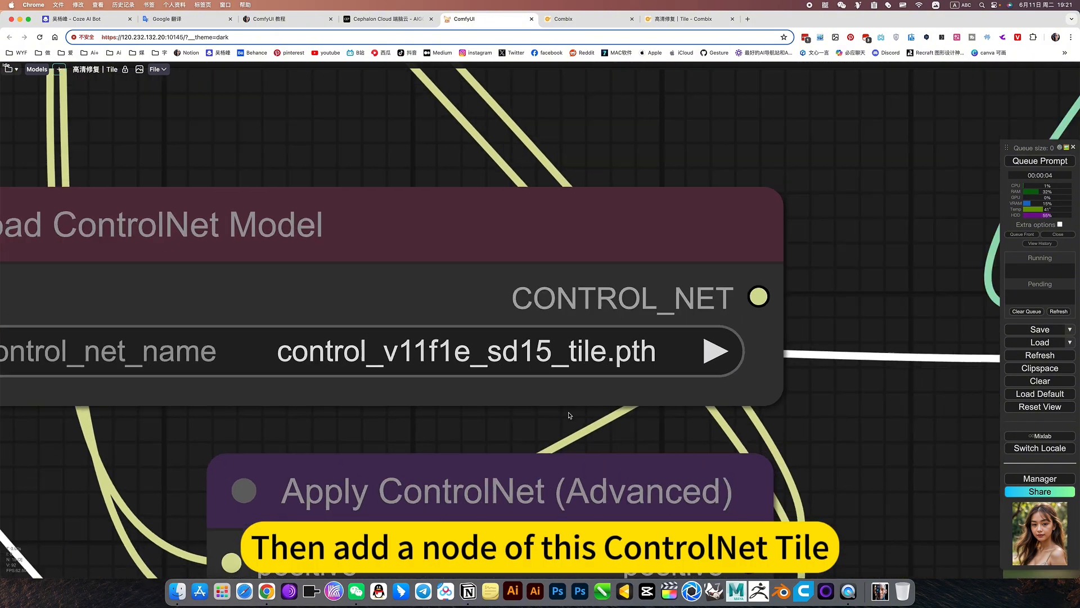
scroll(672, 348, down, 10)
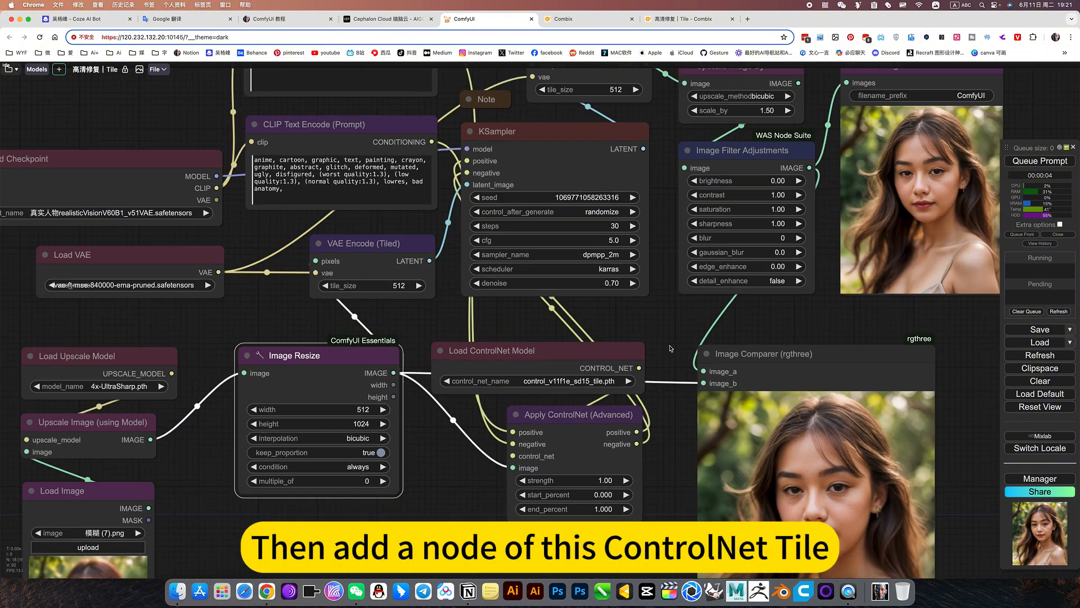
drag(671, 335, 669, 352)
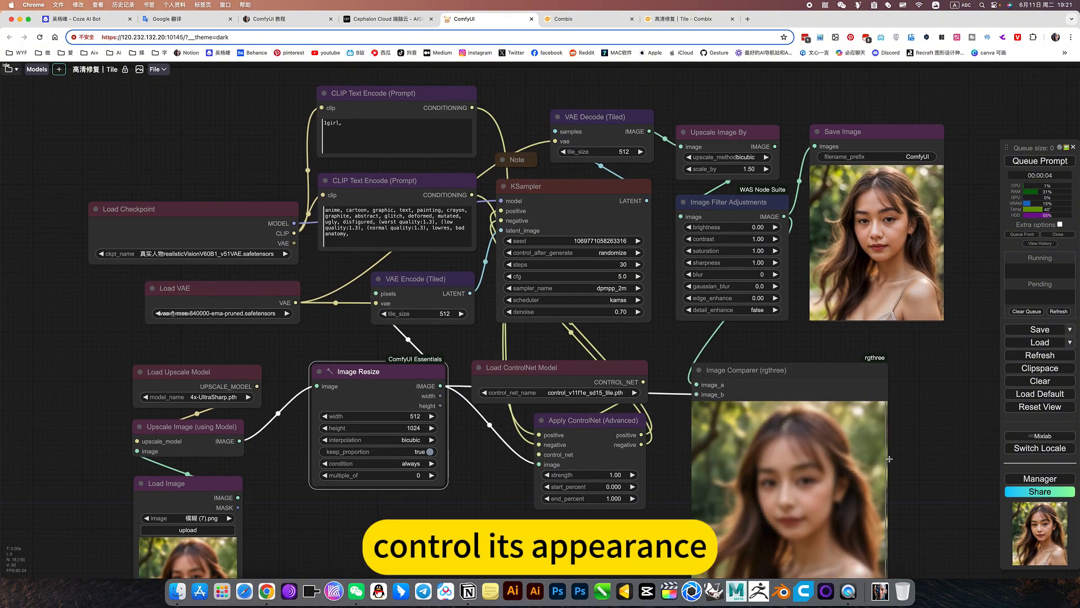
drag(659, 351, 660, 391)
- Examine the VAE Encode (Tiled) node's tile size and its connection to the KSampler's latent input
scroll(523, 301, up, 7)
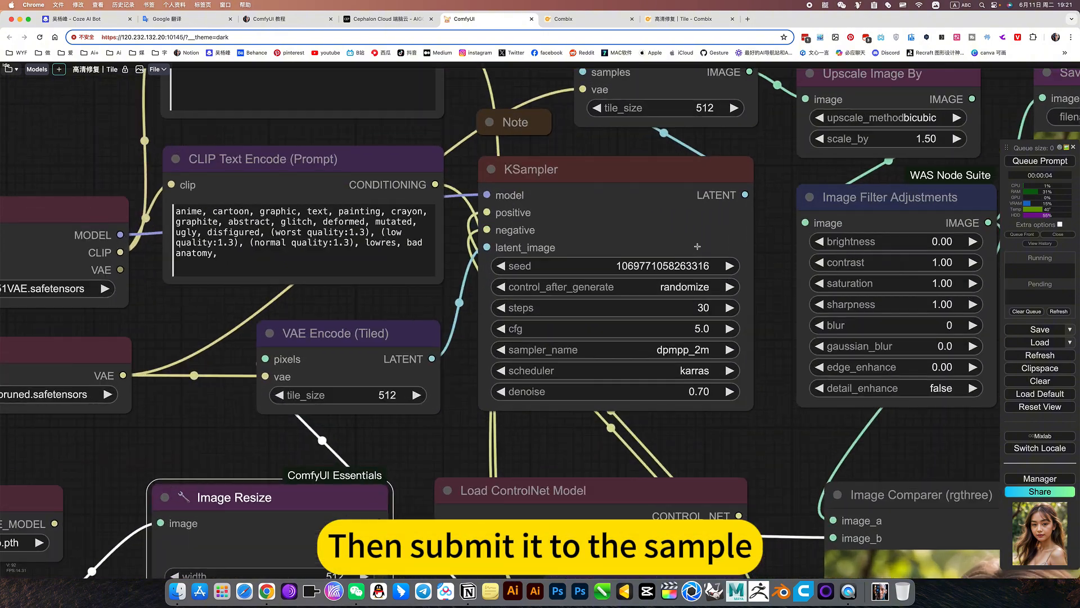
click(324, 337)
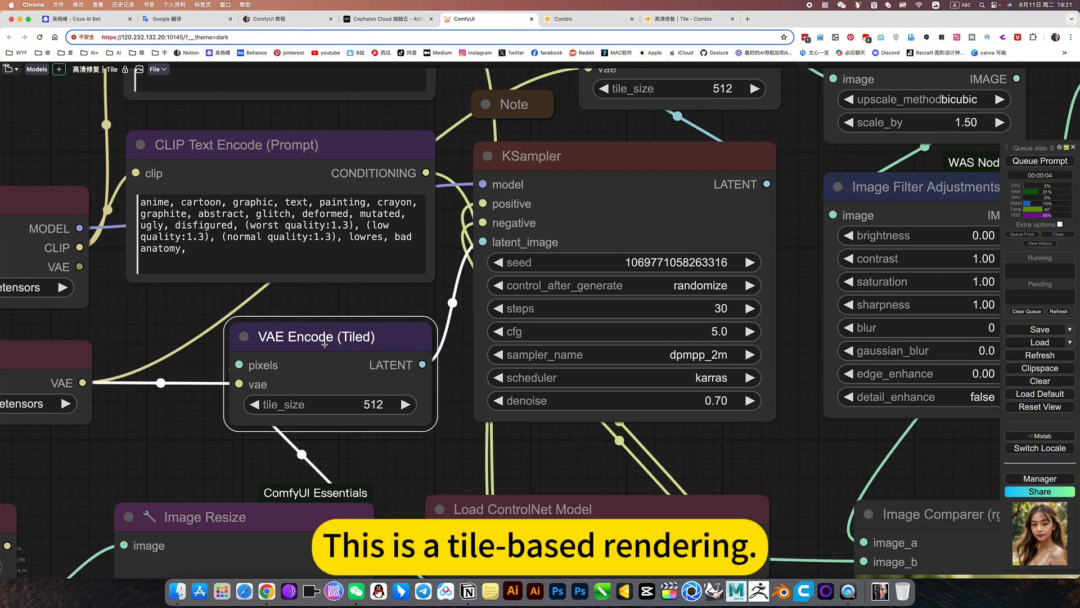
scroll(325, 343, up, 8)
scroll(380, 422, down, 6)
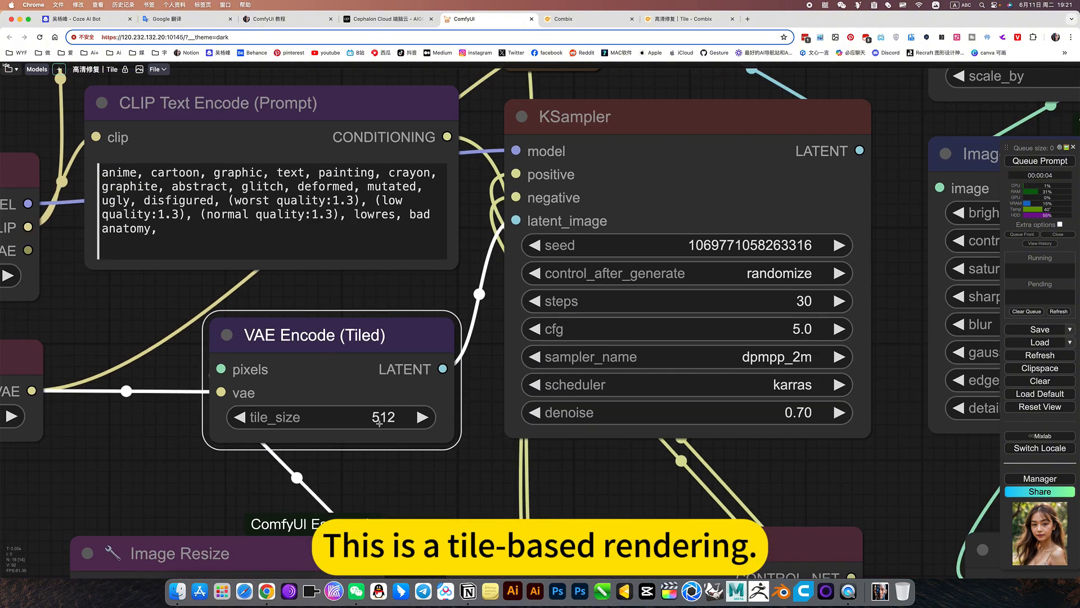
scroll(380, 422, down, 2)
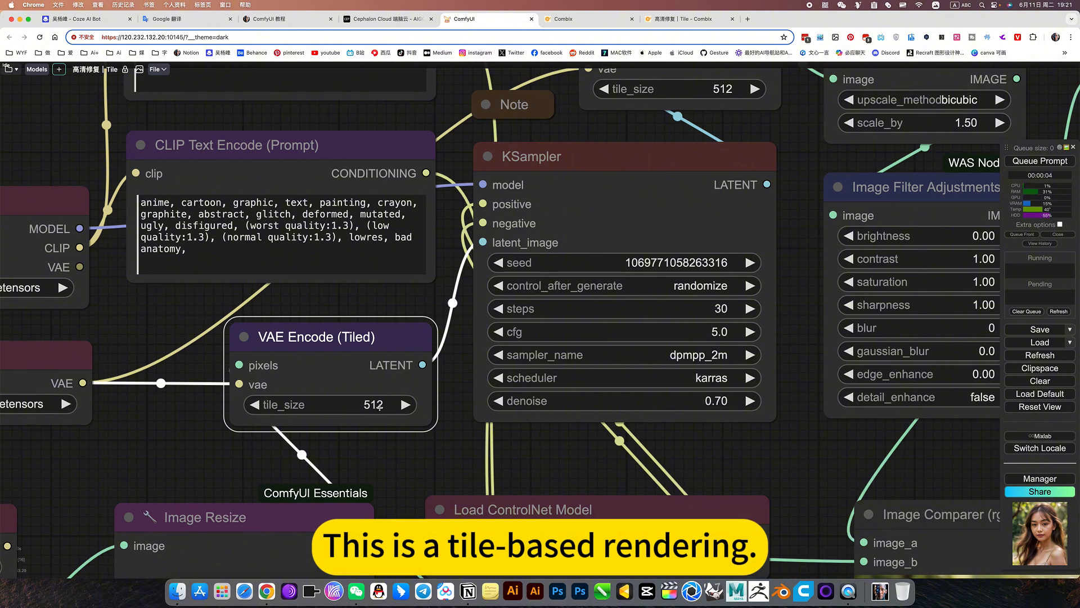
scroll(380, 406, down, 5)
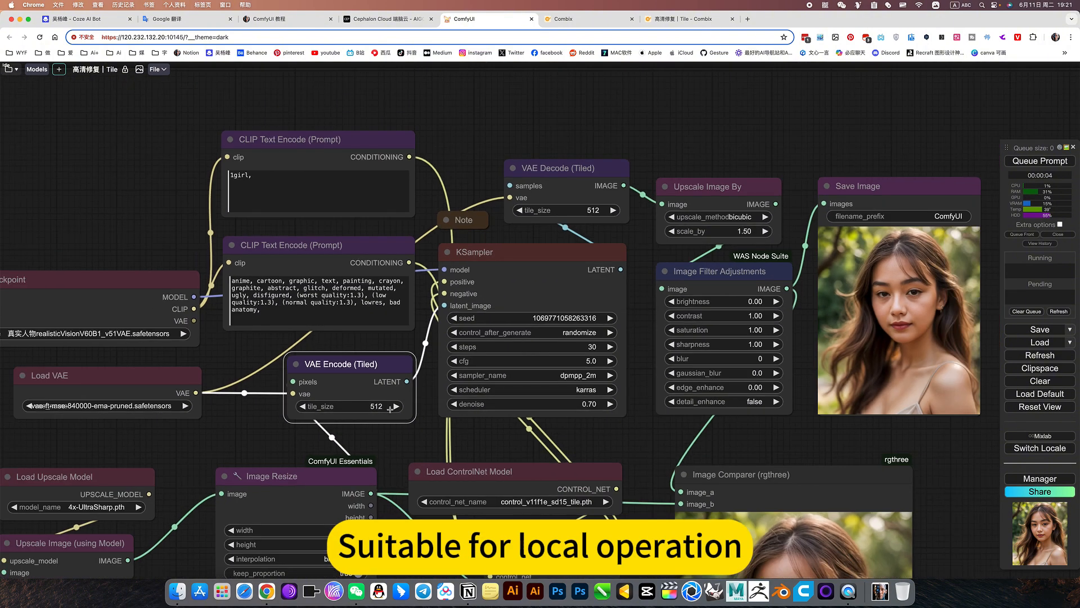
scroll(326, 364, up, 5)
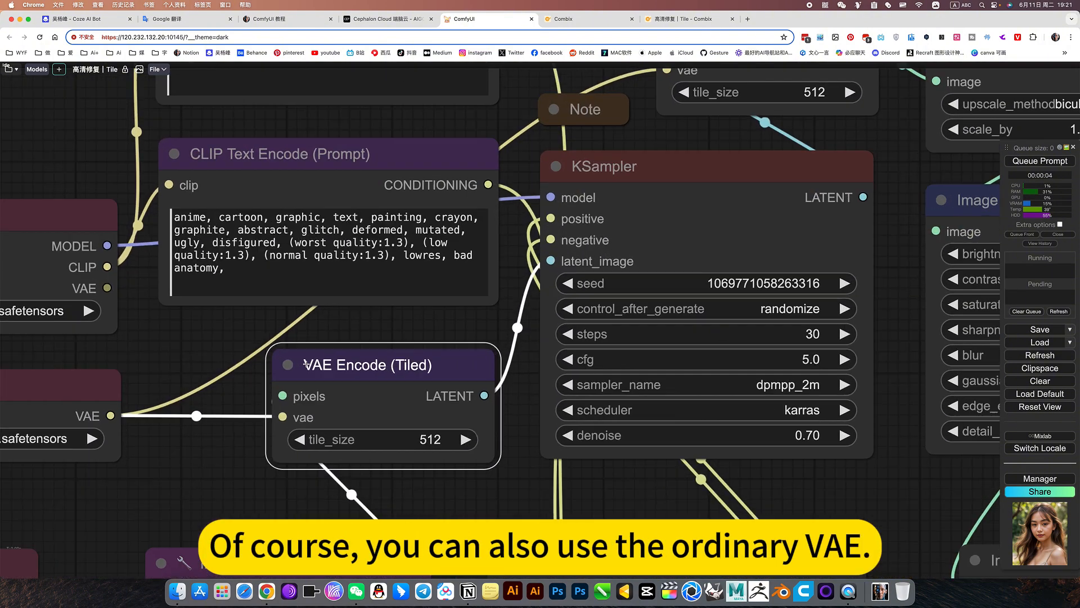
scroll(337, 366, down, 5)
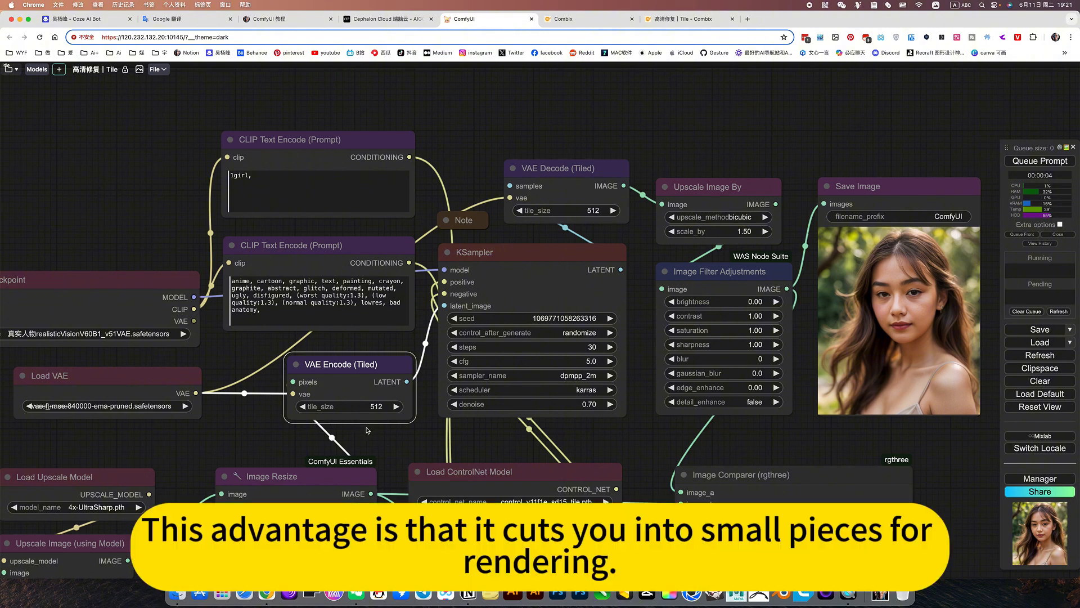
scroll(350, 416, up, 4)
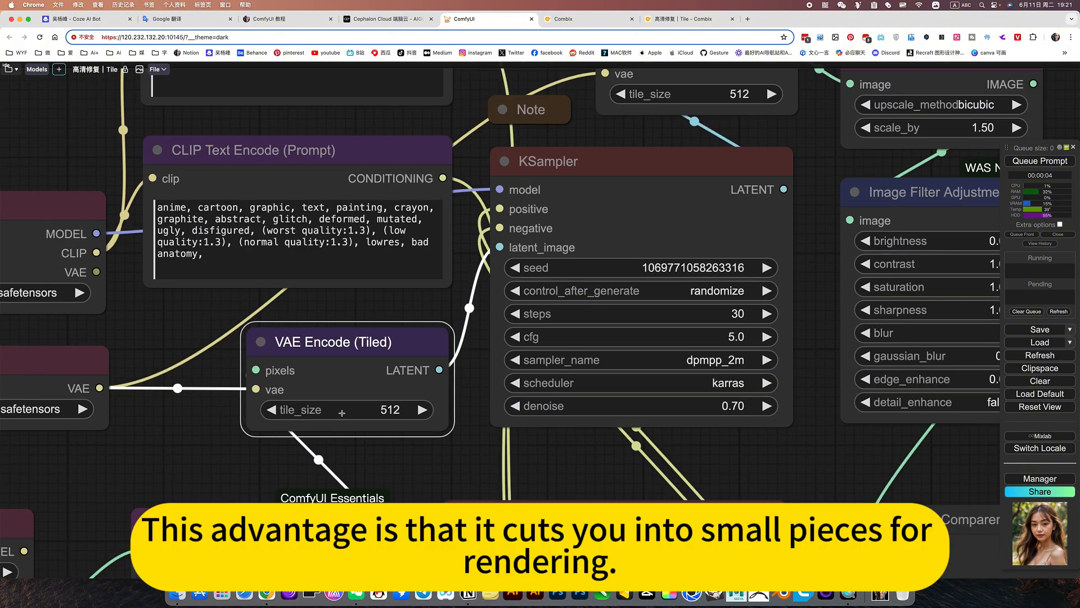
scroll(390, 409, down, 5)
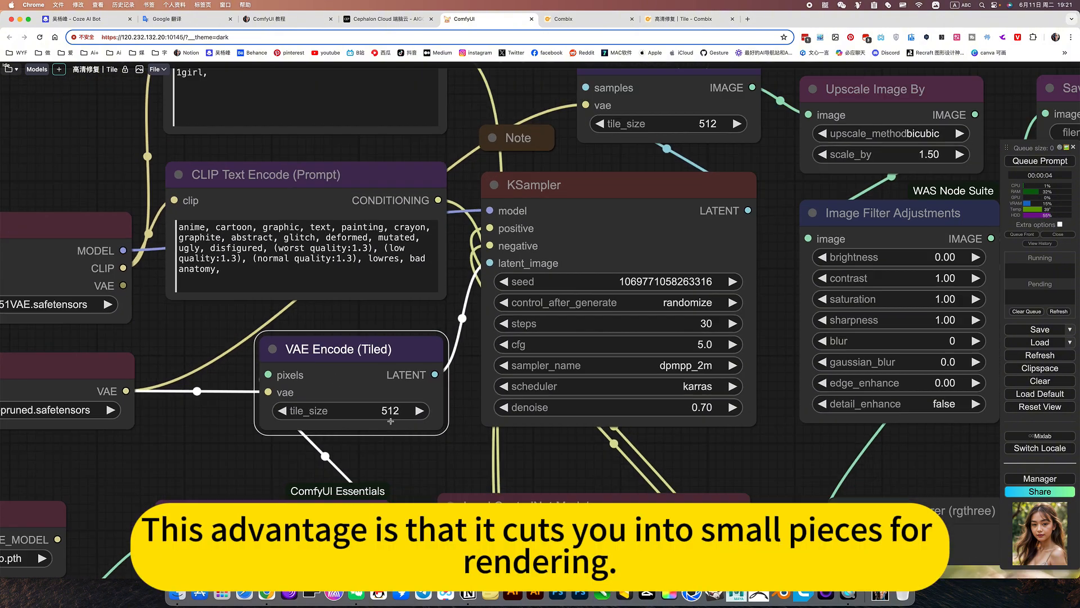
drag(414, 442, 422, 431)
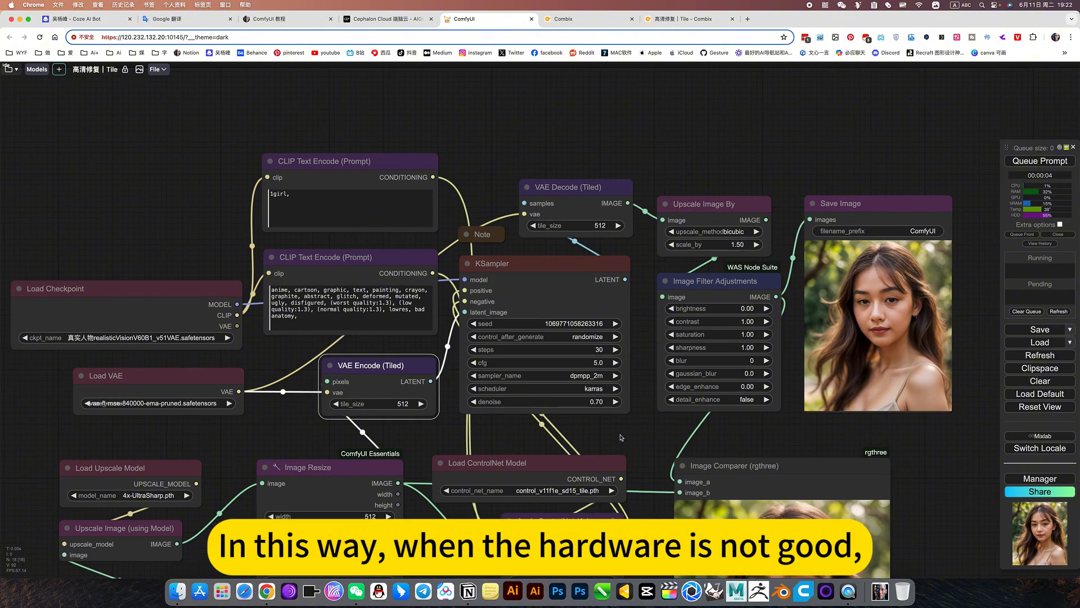
scroll(621, 438, down, 3)
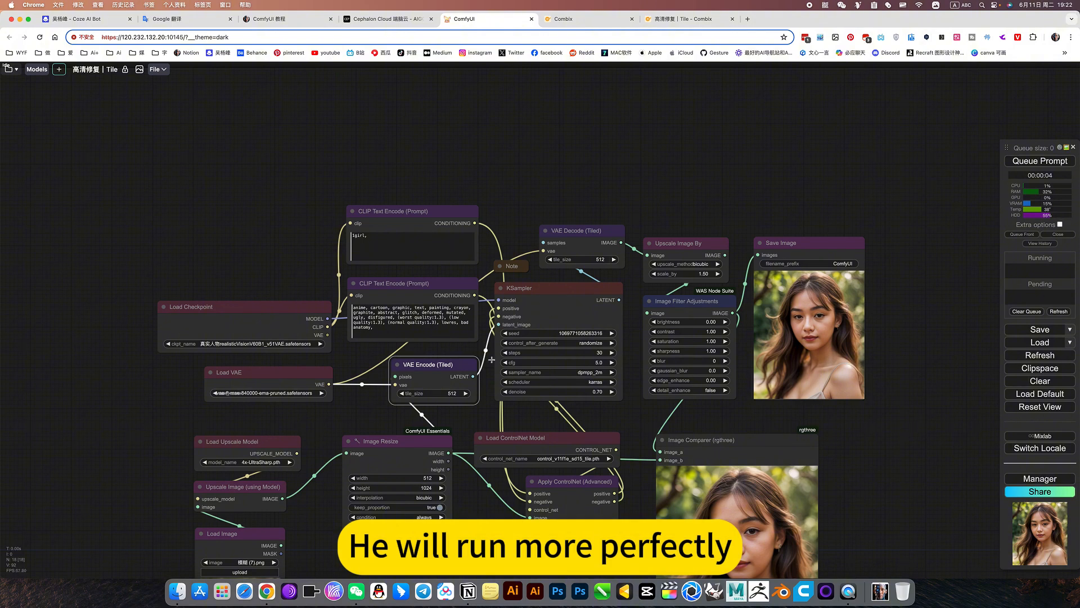
scroll(450, 346, up, 6)
scroll(451, 346, down, 5)
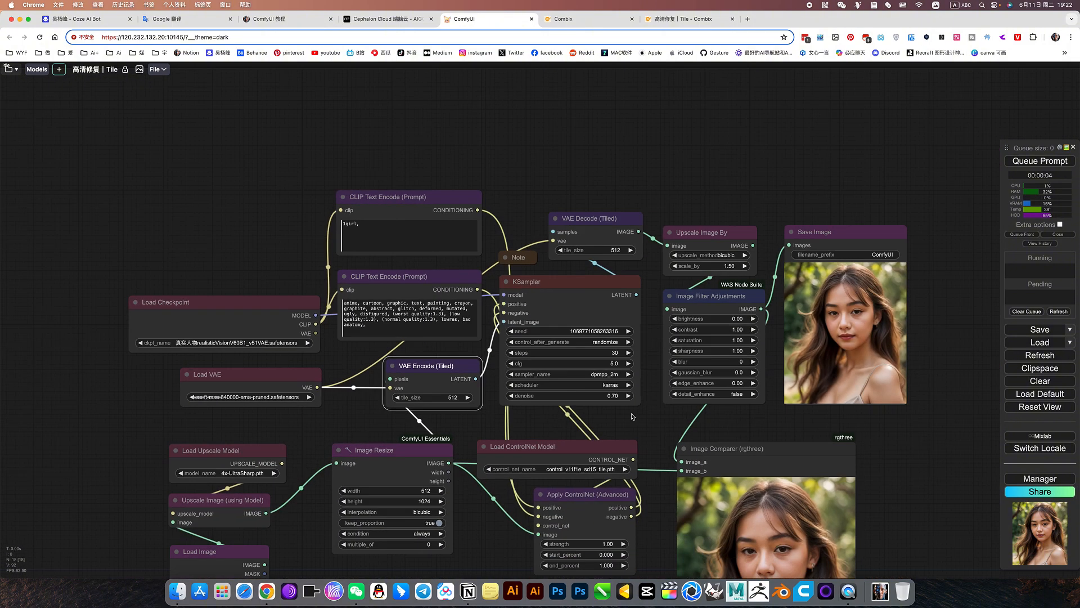
scroll(594, 419, up, 5)
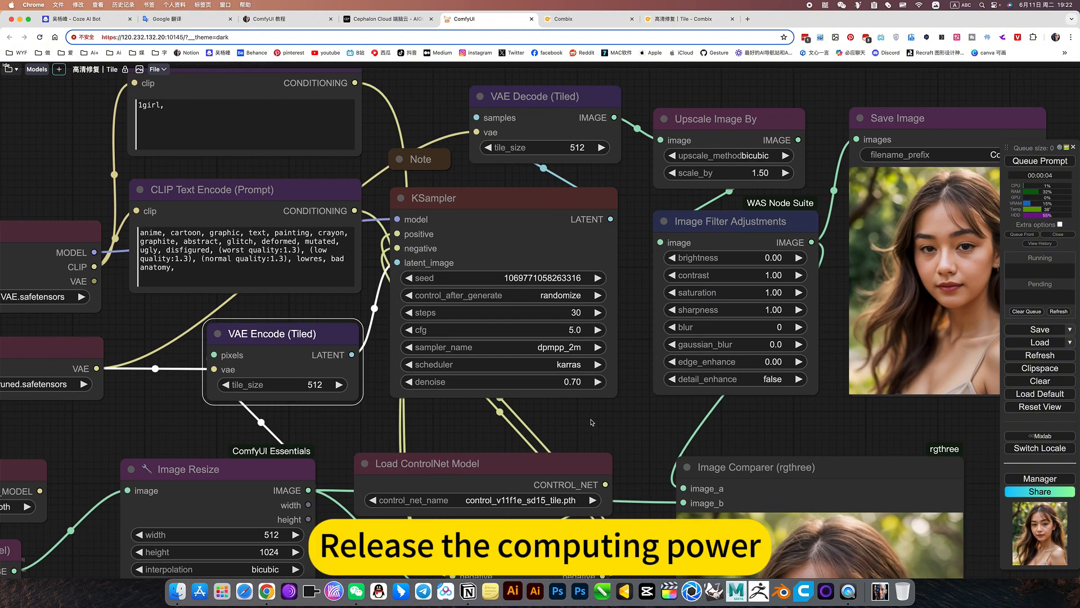
- Set the KSampler's denoise to 0.6
drag(613, 423, 587, 433)
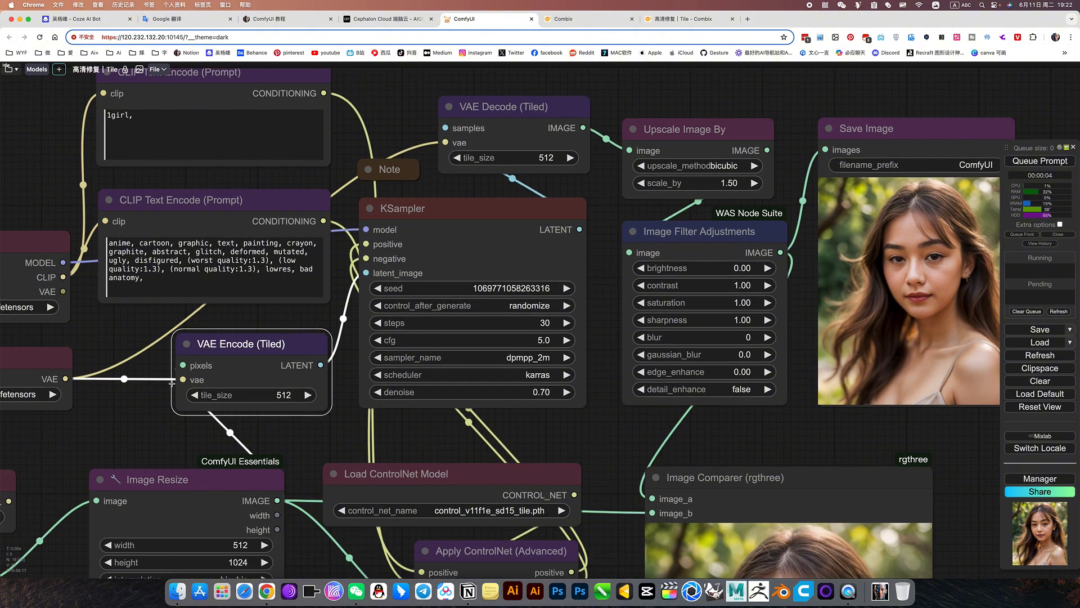
drag(319, 439, 579, 276)
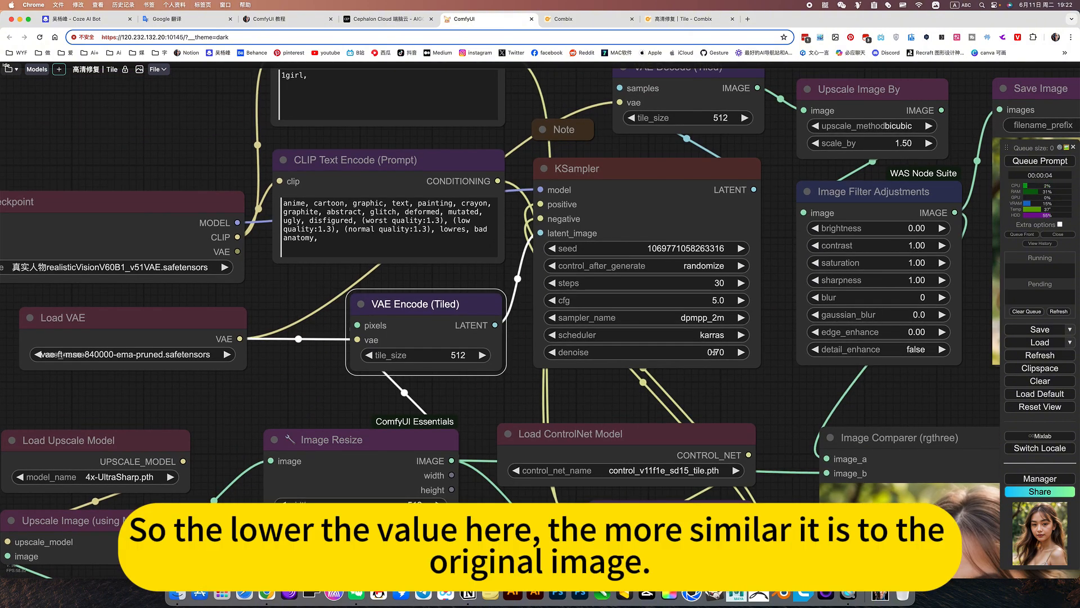
click(731, 352)
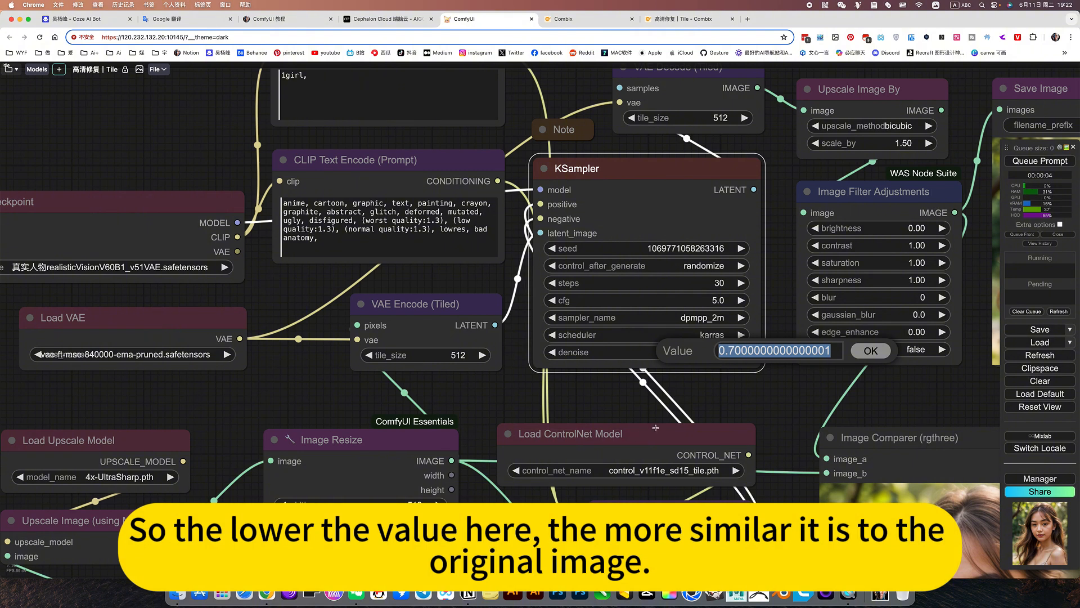
click(731, 350)
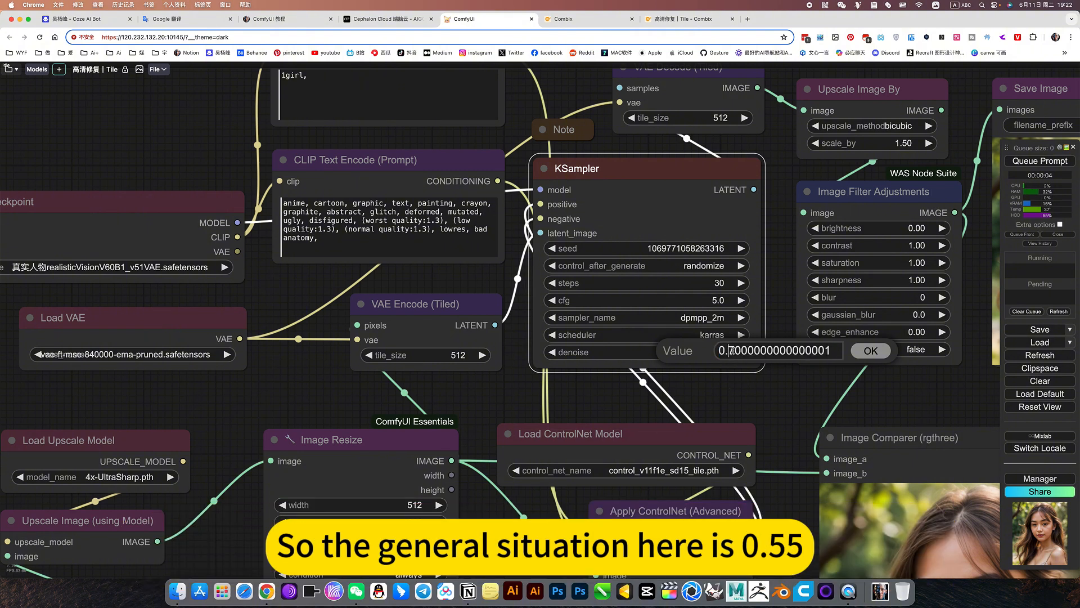
drag(731, 350, 848, 355)
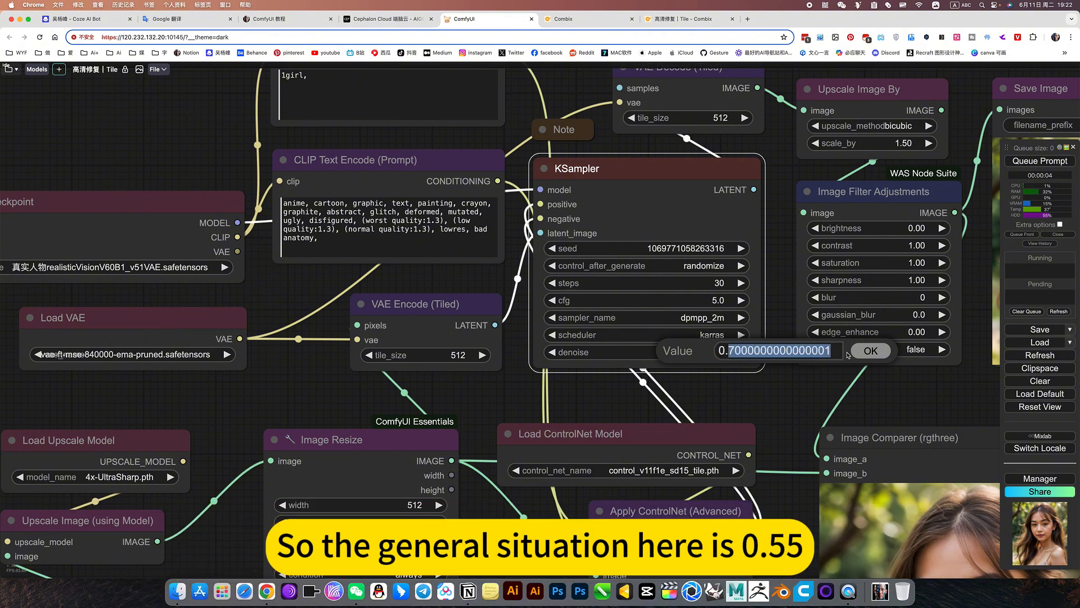
text(6)
click(870, 350)
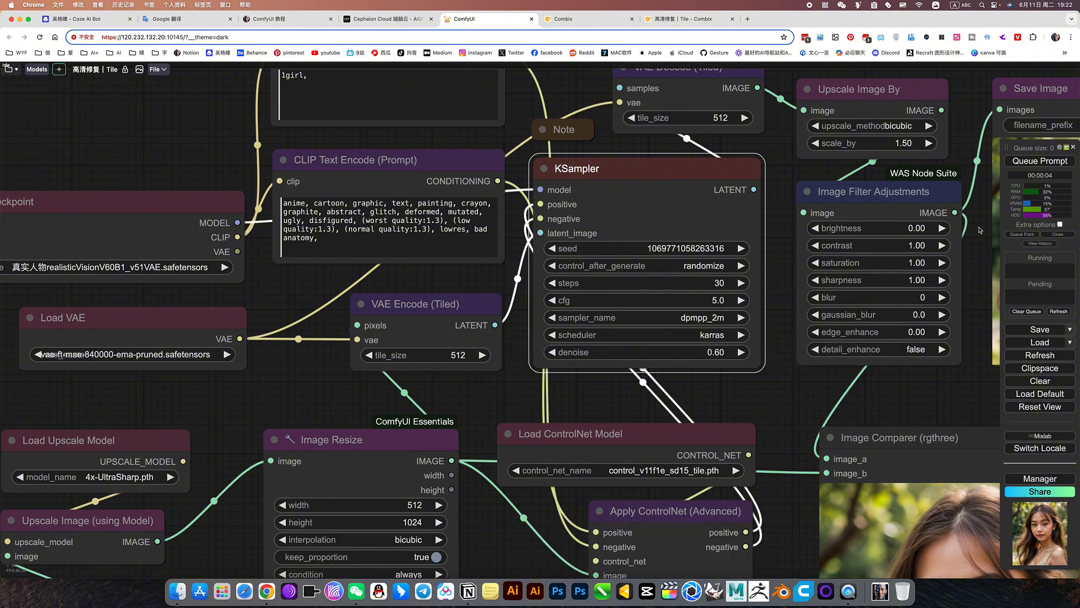
- Run the repair workflow at the reduced denoise and examine the resulting portrait's sharpness in the Image Comparer
click(1032, 162)
scroll(751, 433, down, 5)
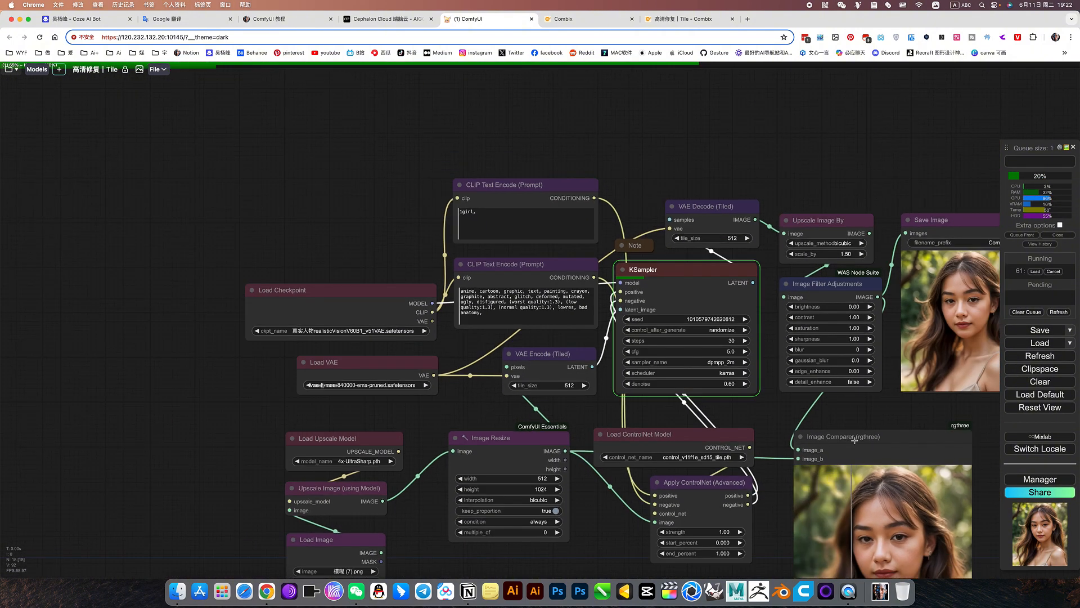
drag(848, 421, 702, 368)
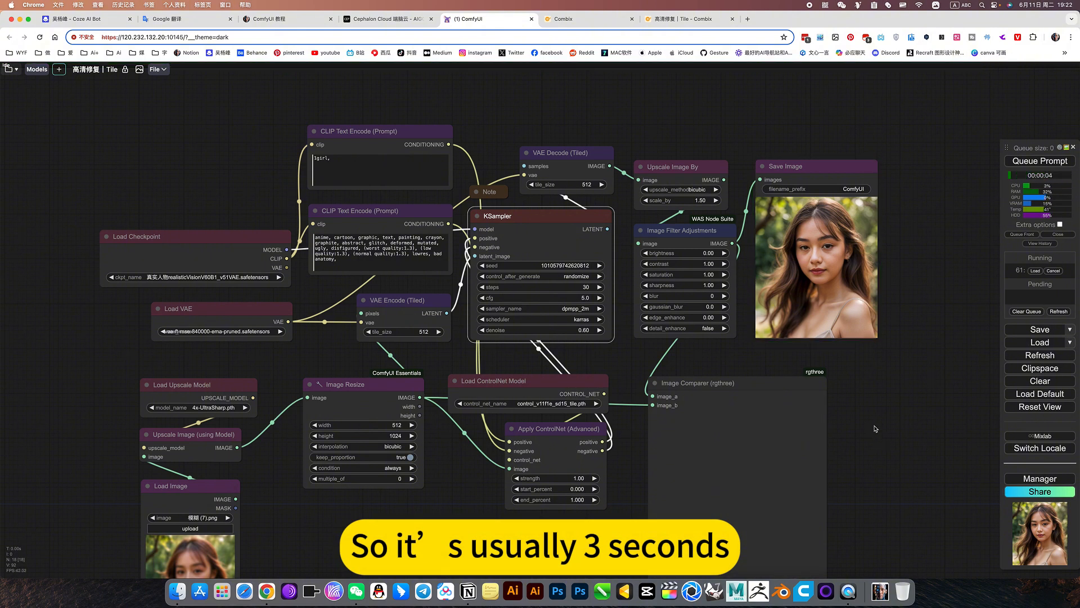
drag(868, 422, 873, 356)
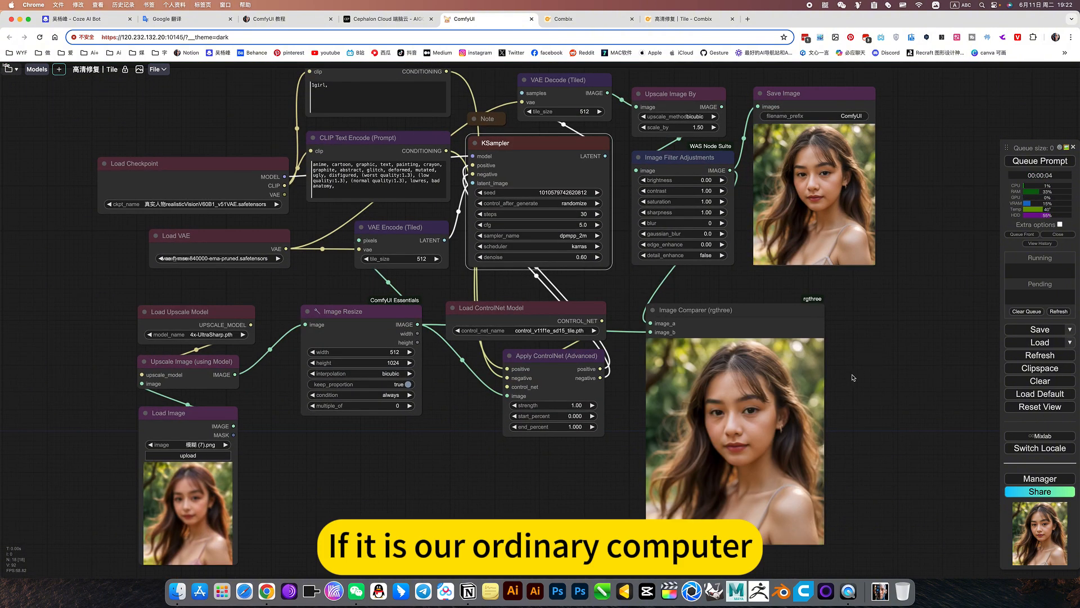
drag(862, 473, 874, 429)
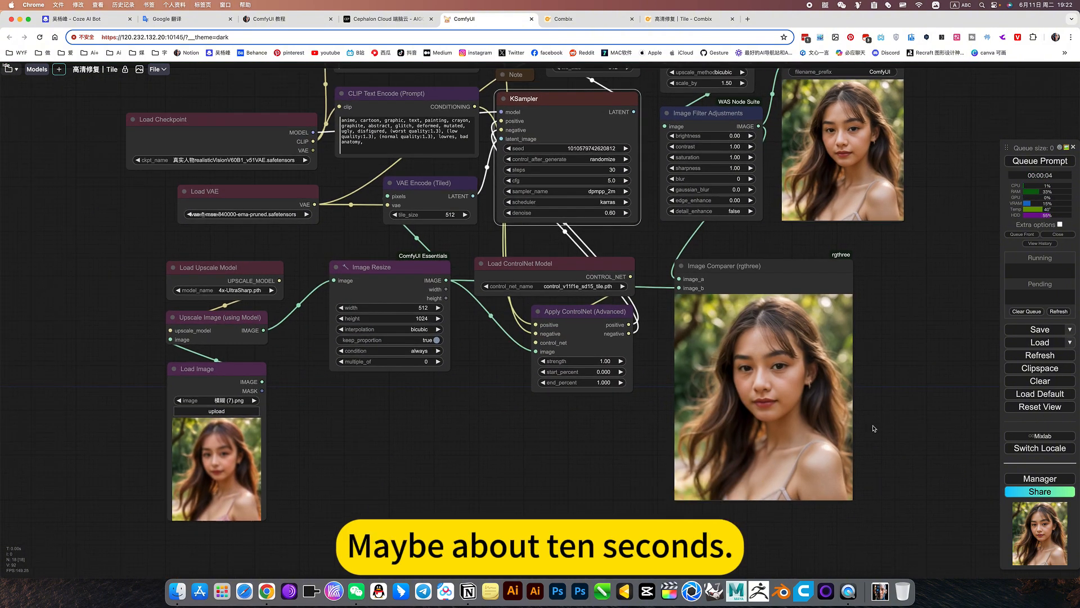
scroll(794, 408, up, 5)
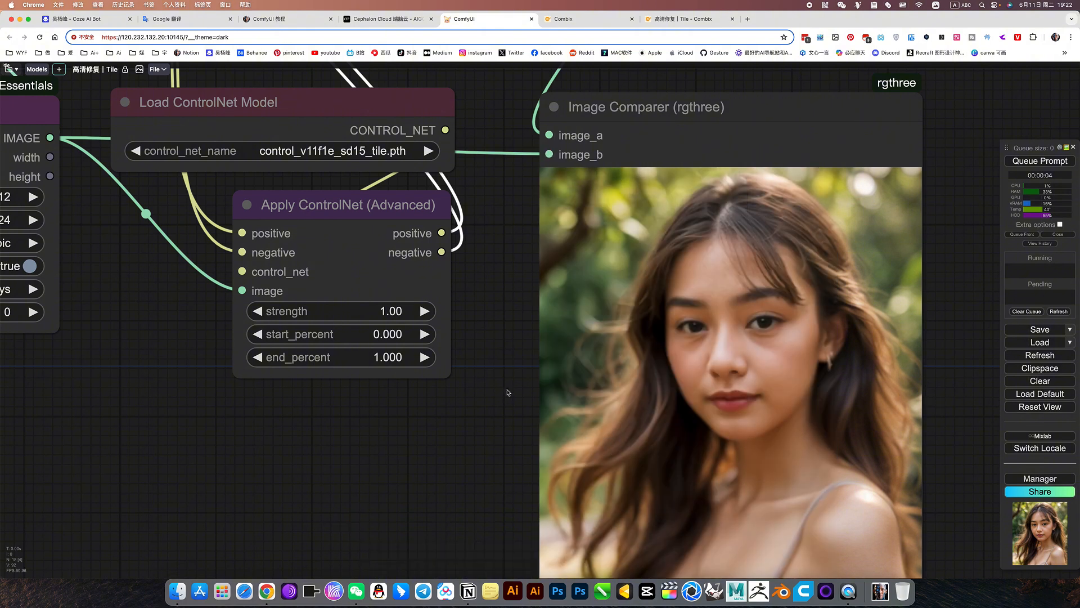
scroll(436, 397, down, 2)
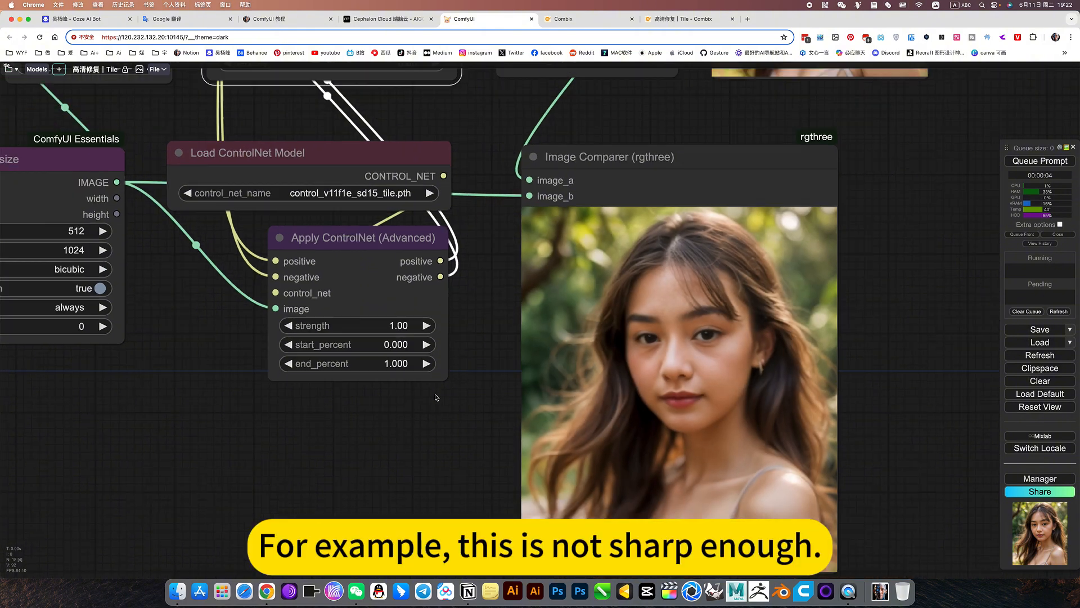
scroll(437, 397, down, 4)
- Examine the VAE Decode (Tiled), Upscale Image By and Image Filter Adjustments nodes that process the sampled image
drag(768, 219, 927, 439)
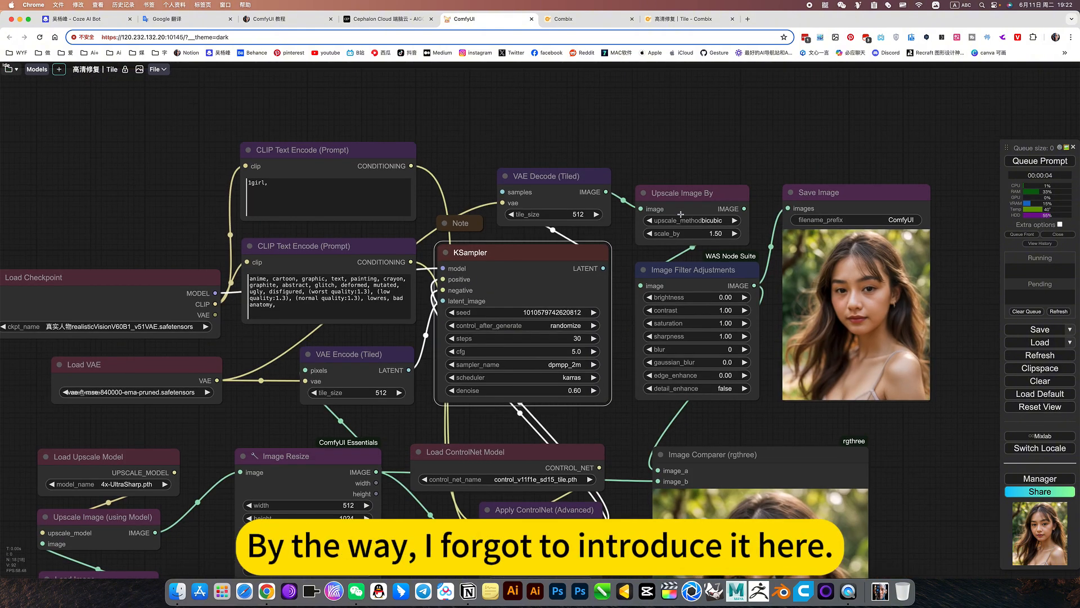
scroll(681, 214, up, 3)
click(692, 185)
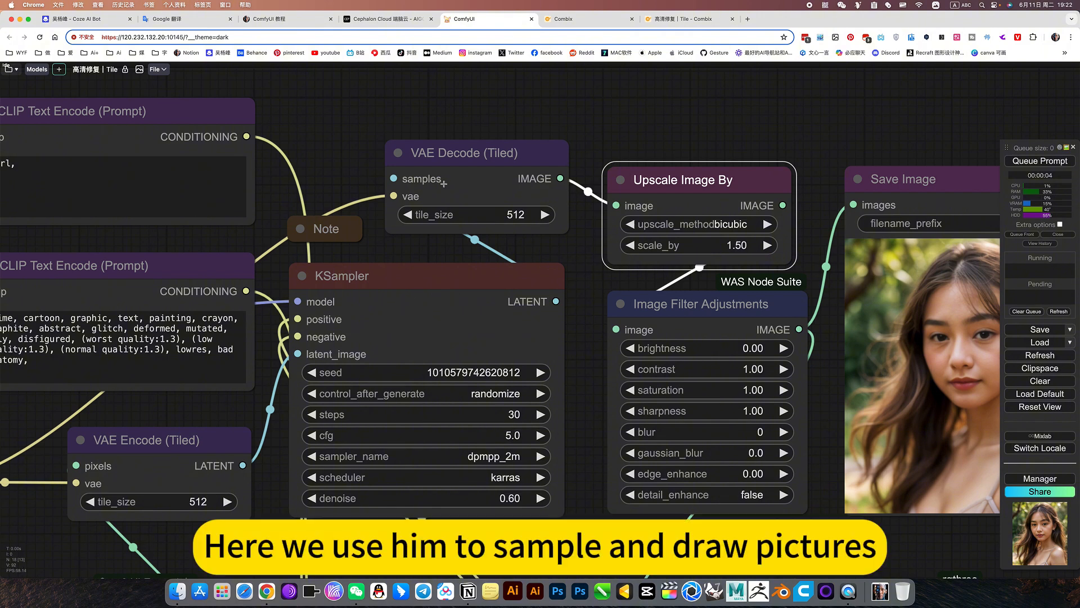
click(493, 157)
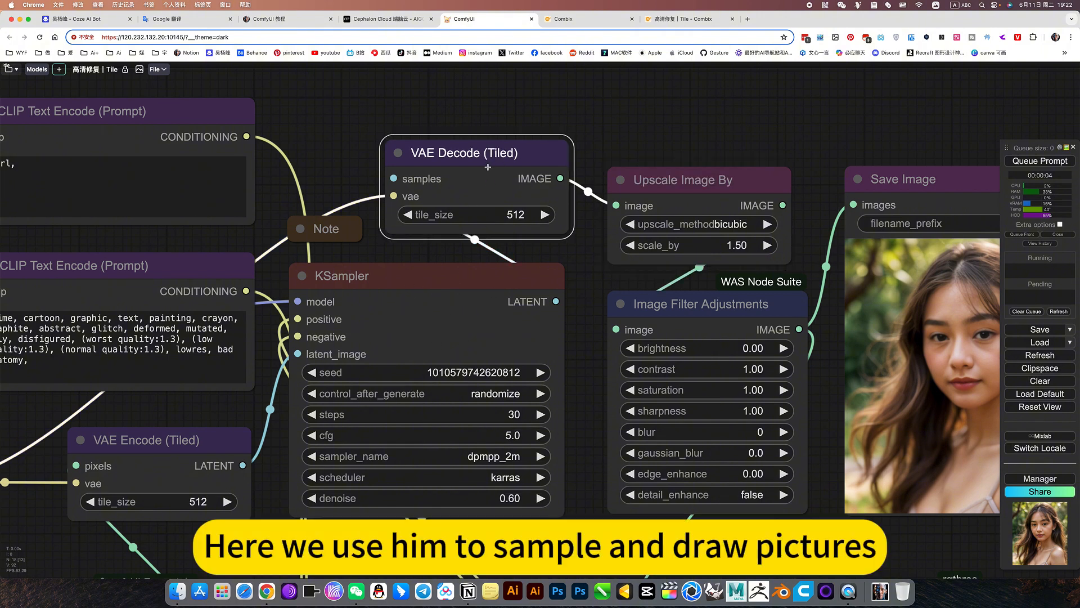
click(711, 195)
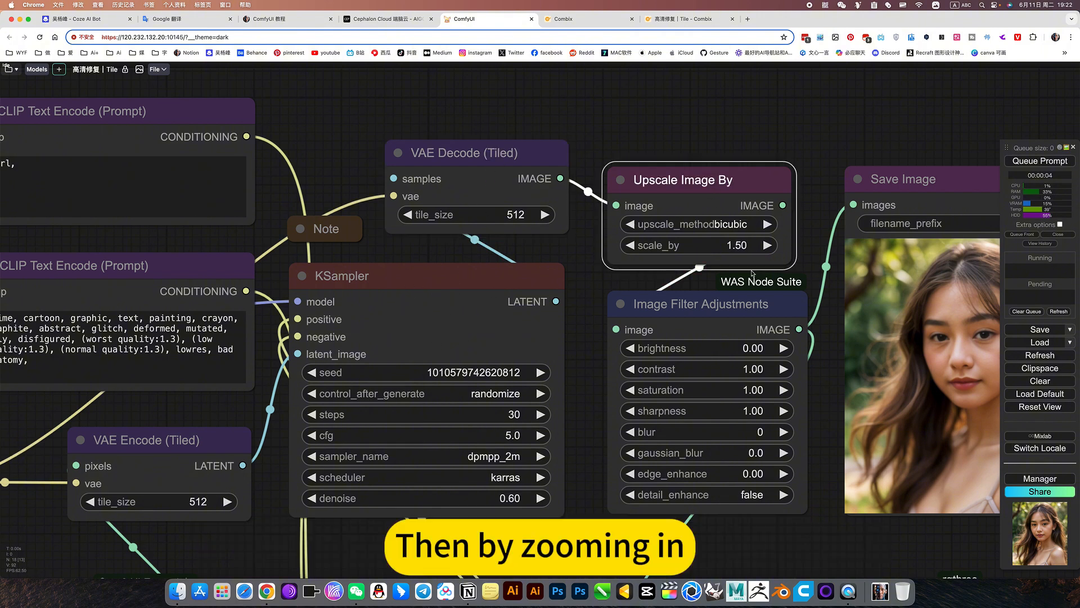
click(747, 308)
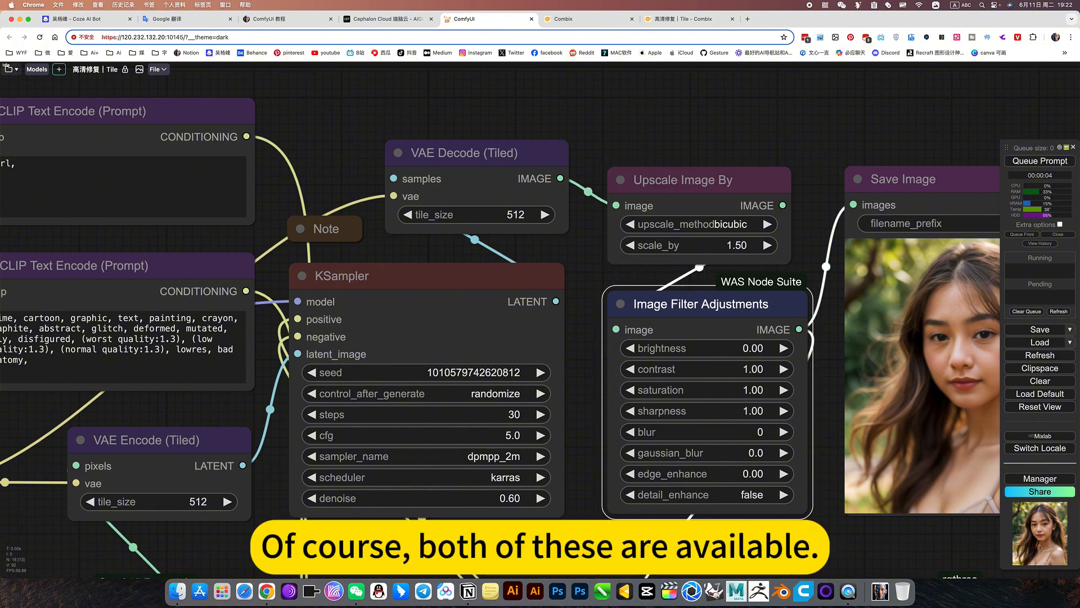
- Raise the KSampler's denoise to 0.7
scroll(836, 427, down, 5)
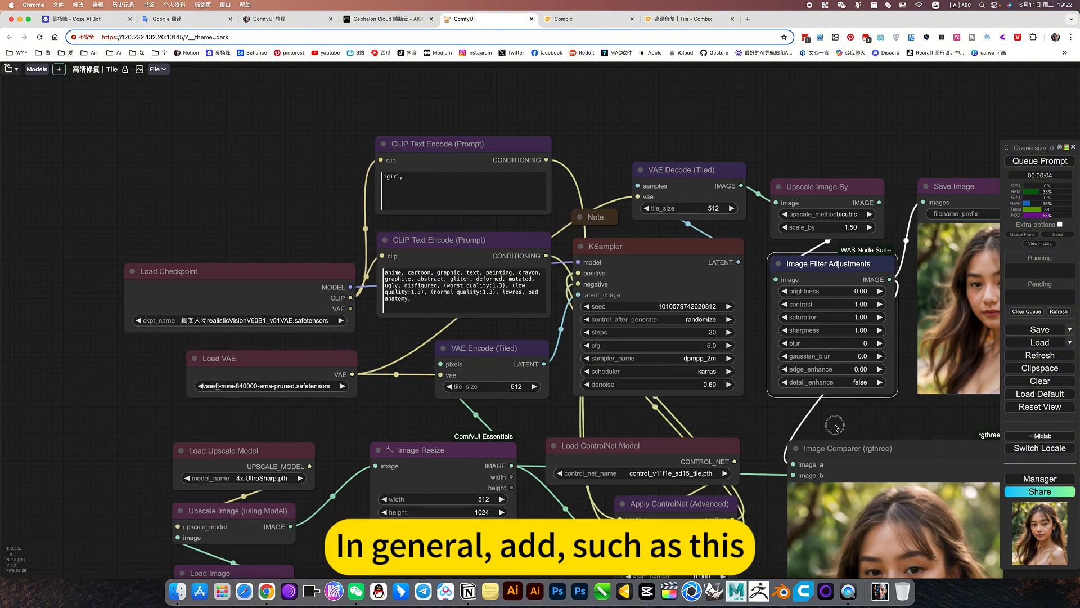
drag(836, 427, 796, 429)
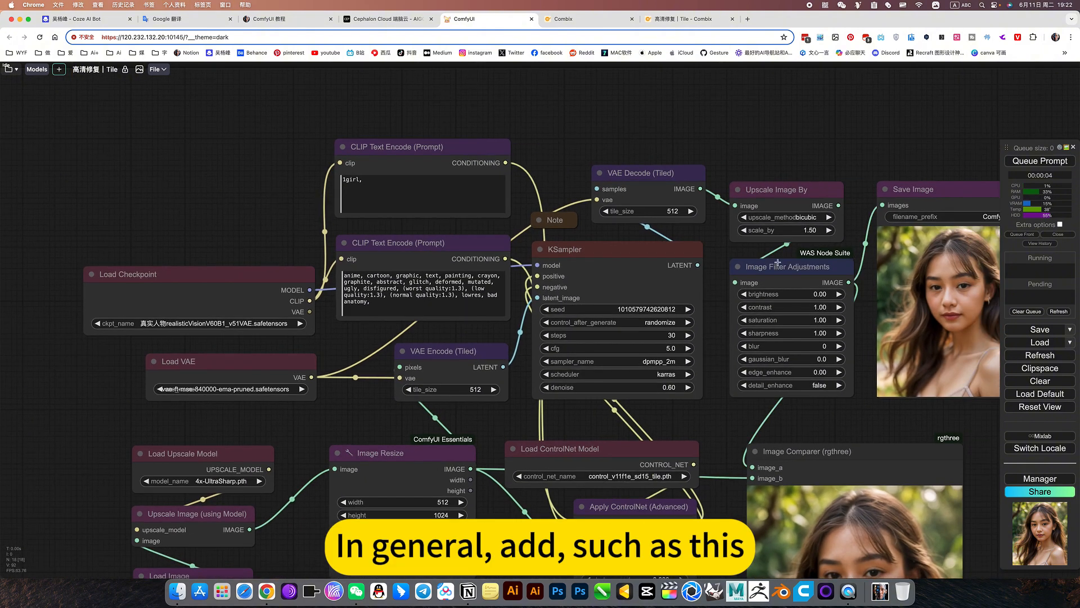
click(669, 387)
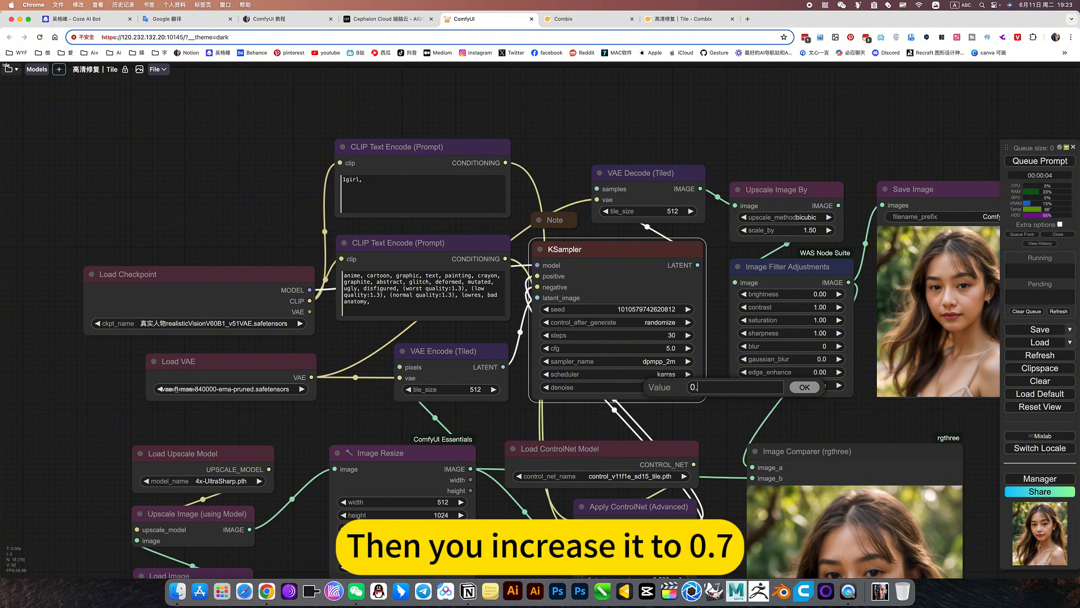
text(0.7)
key(Return)
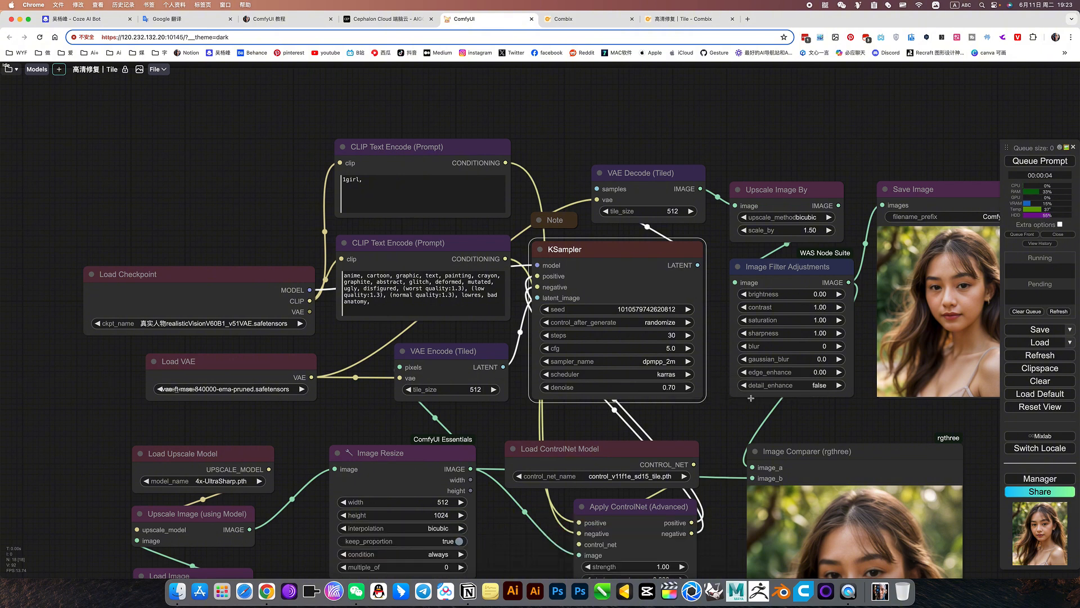
- Run the repair workflow again at the raised denoise and compare the original and repaired portraits in the Image Comparer
click(1044, 163)
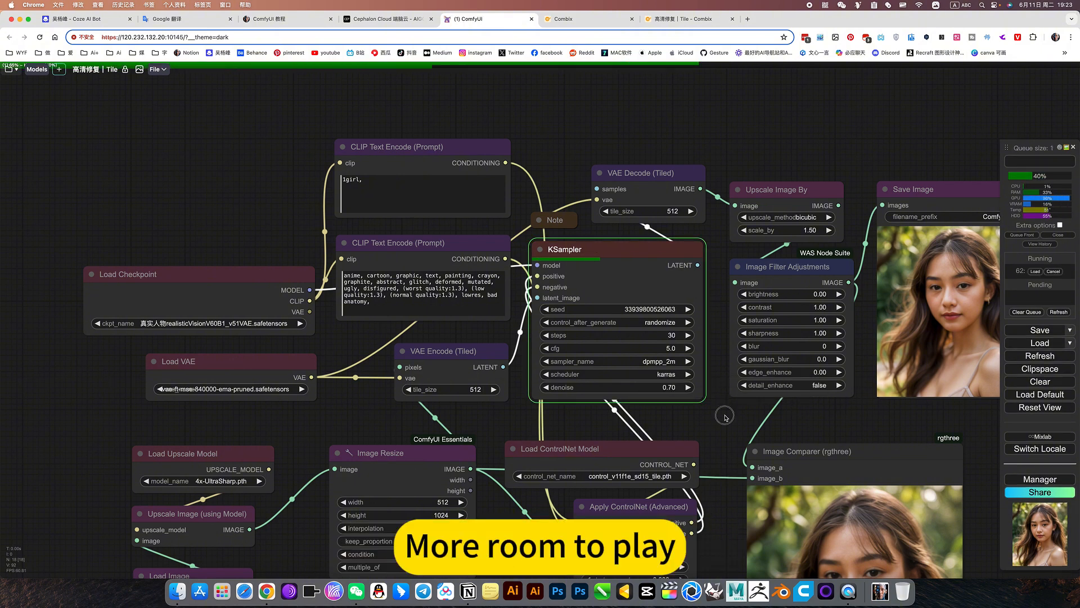
drag(721, 417, 658, 411)
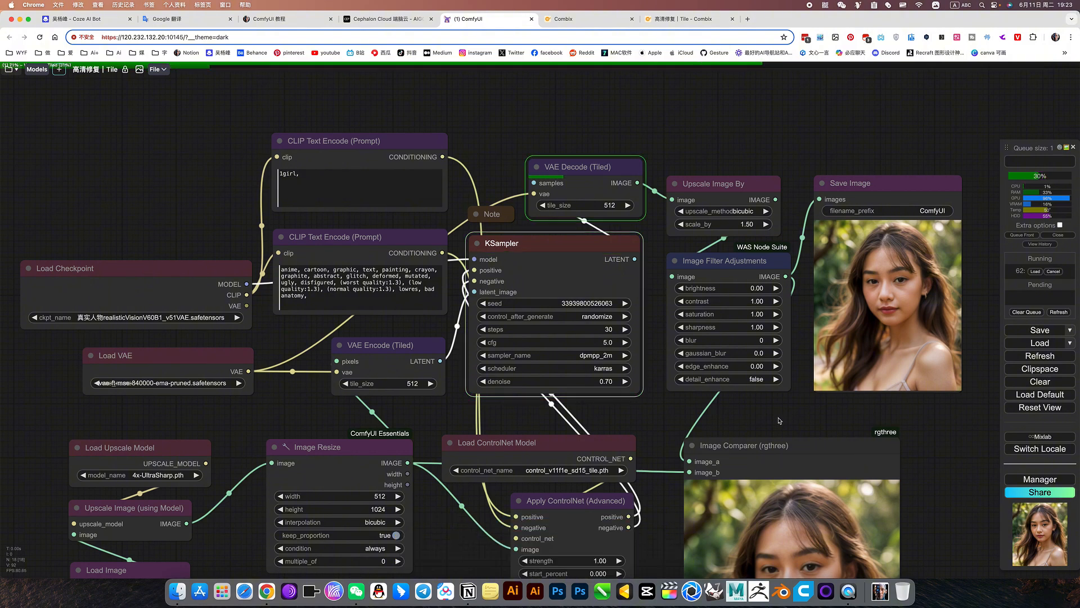
scroll(779, 420, down, 1)
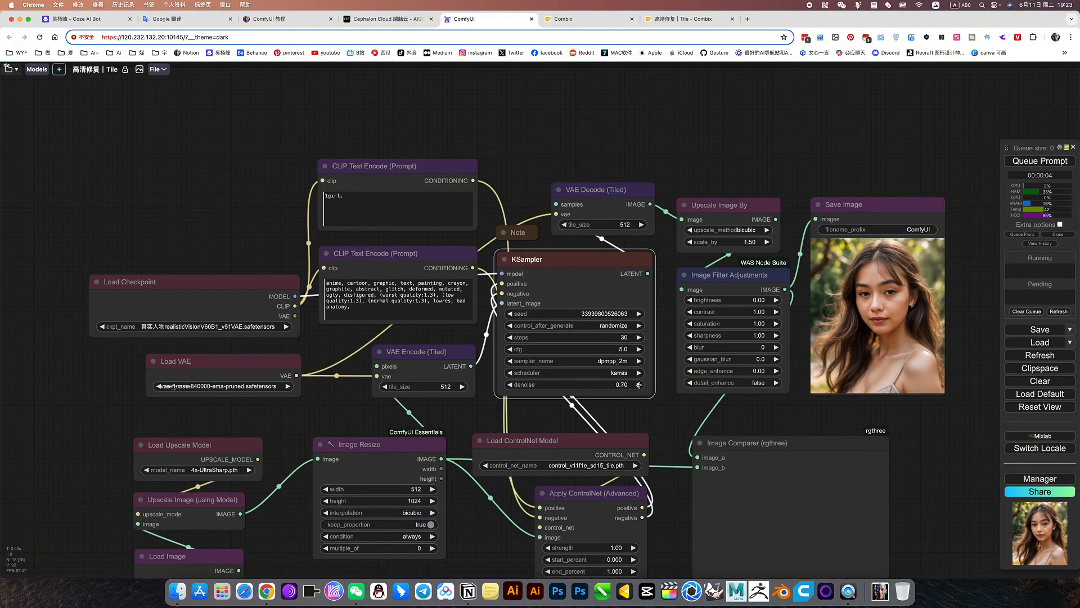
drag(927, 486, 907, 396)
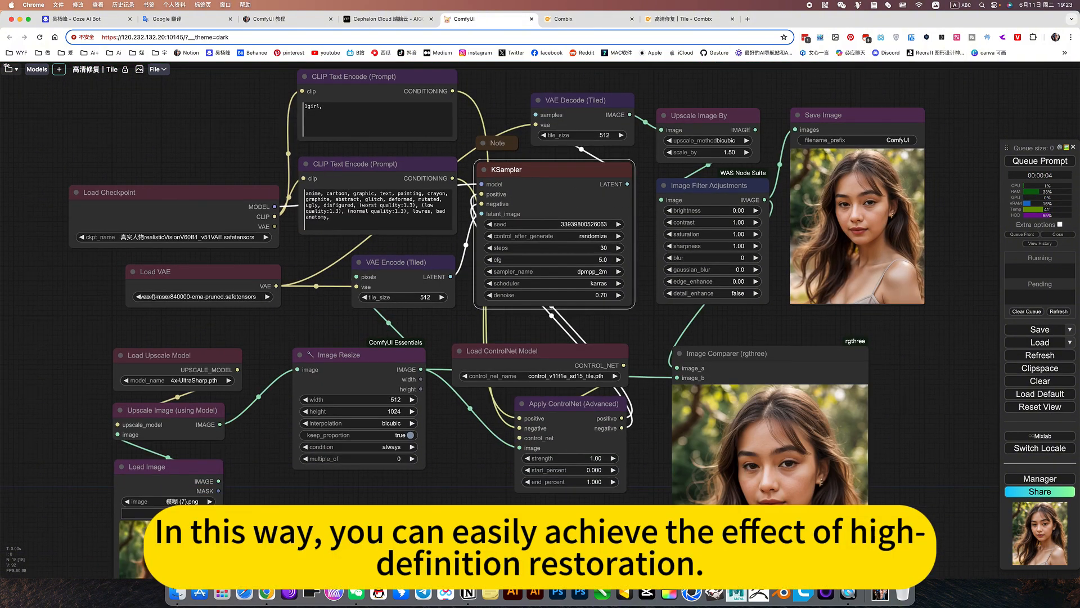
drag(909, 446, 910, 347)
scroll(826, 405, up, 6)
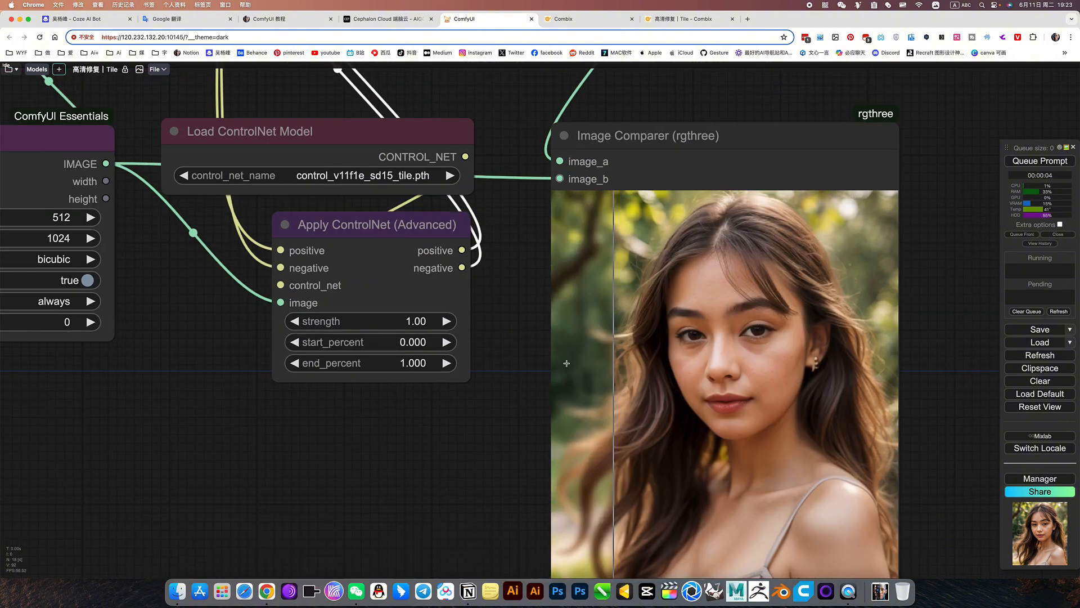
scroll(434, 510, down, 6)
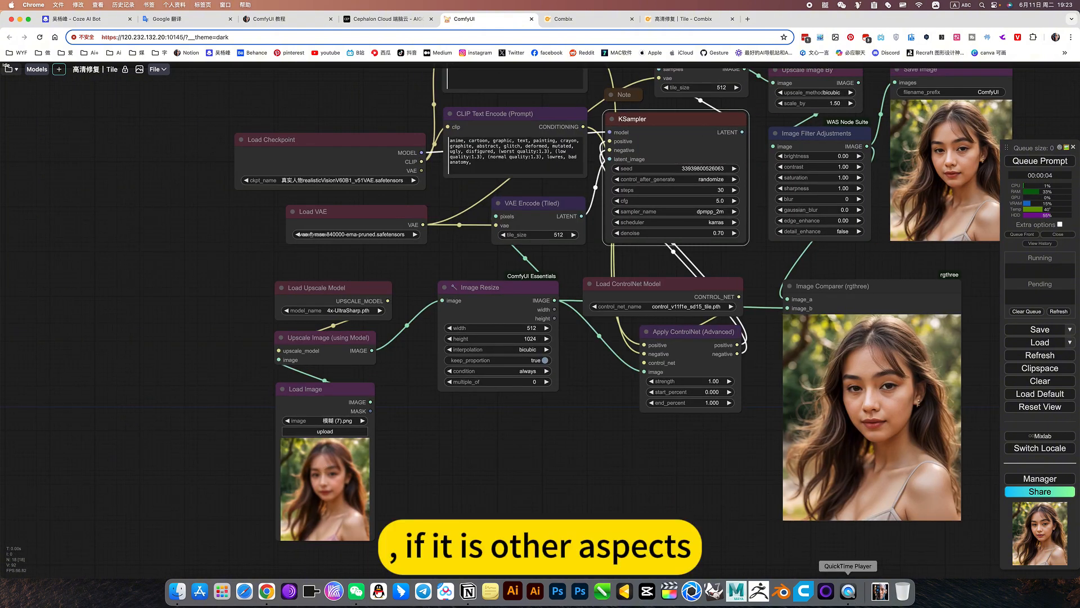
- Browse the 摩托车 folder for motorcycle images that the Load Image node could use, without uploading one
click(335, 432)
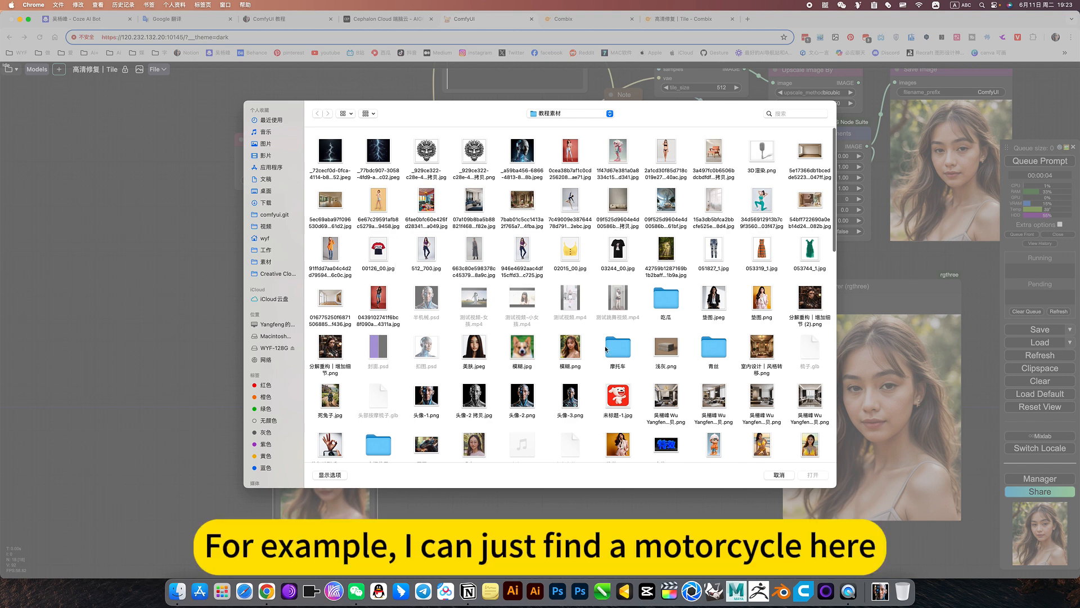
double_click(618, 348)
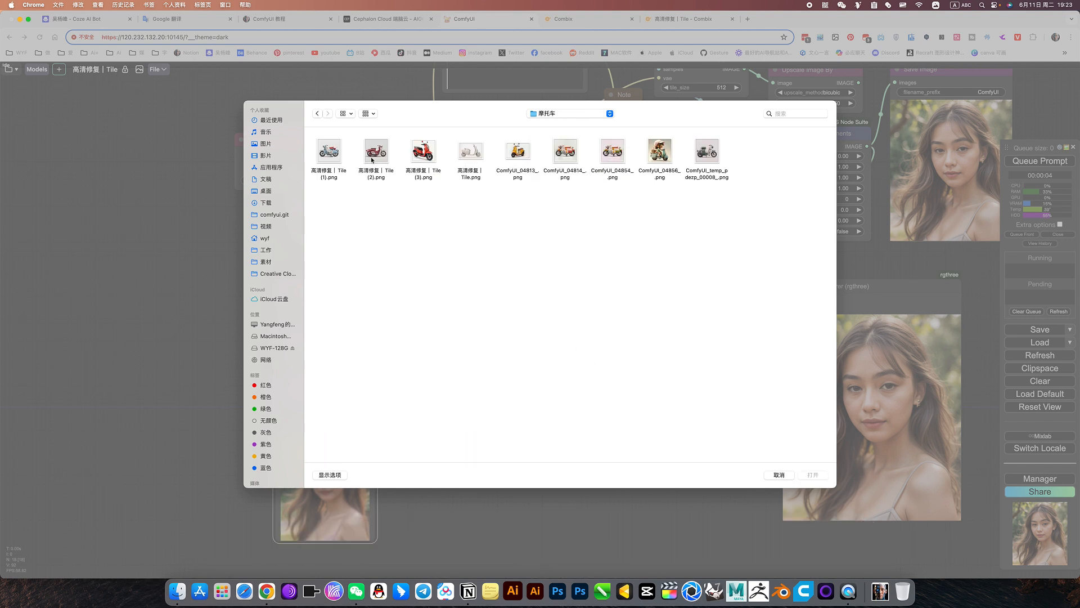
key(Escape)
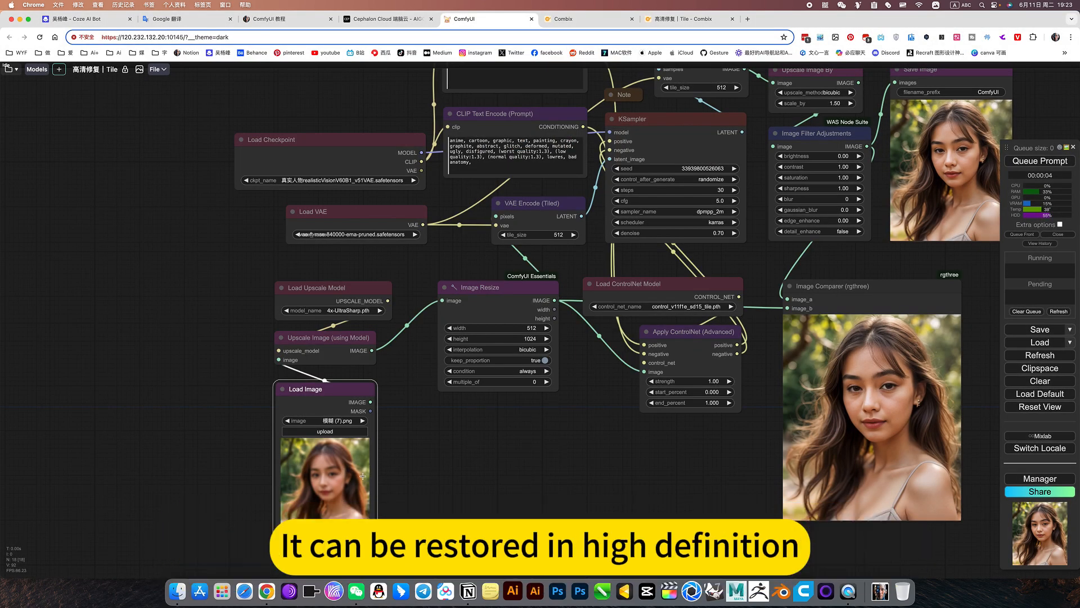
scroll(500, 491, down, 4)
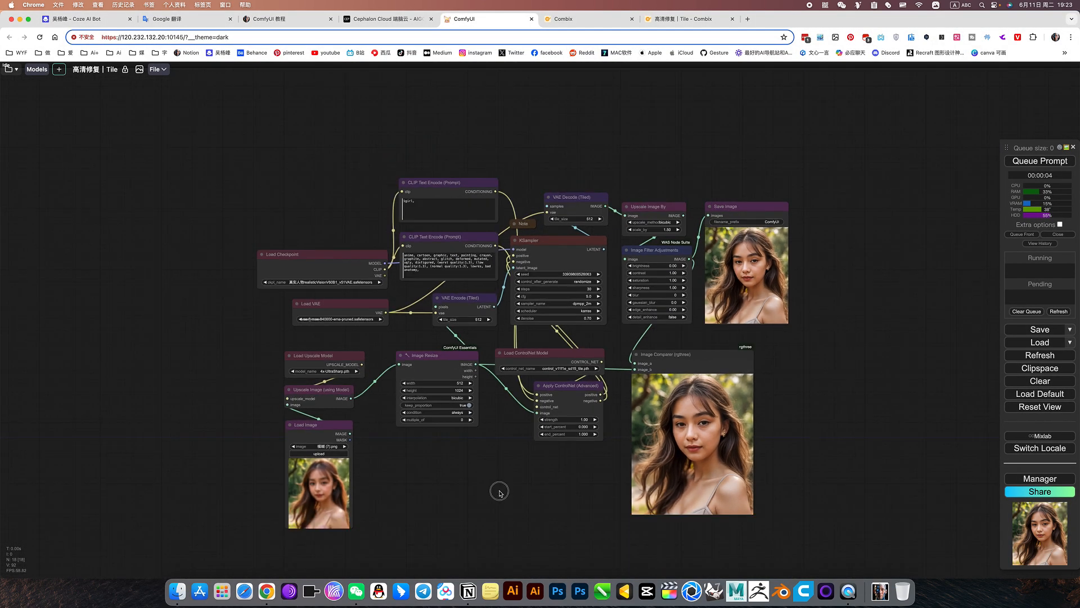
drag(500, 492, 500, 503)
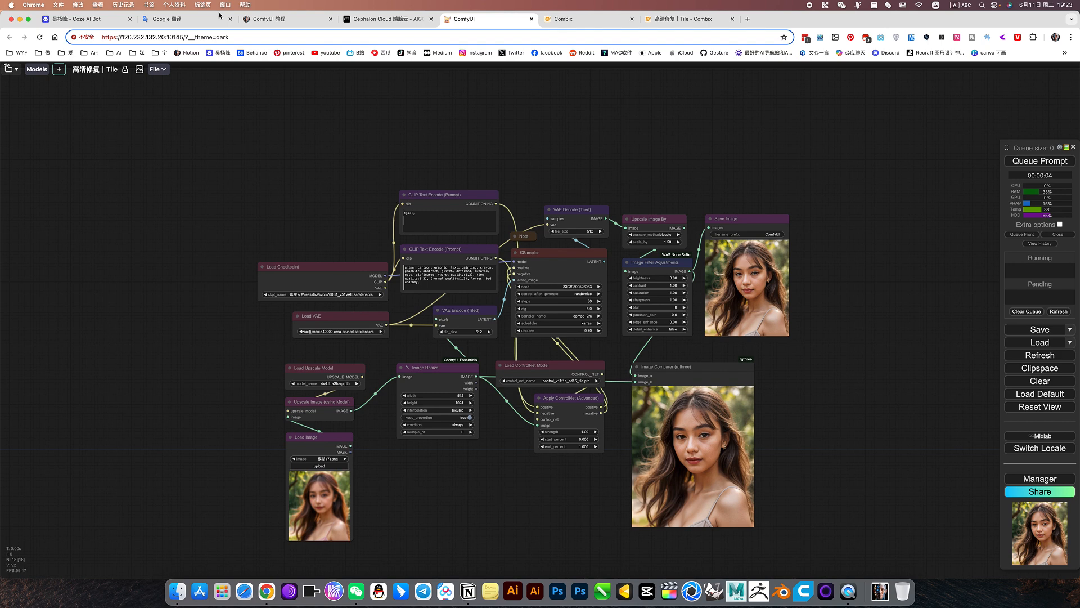
- Switch to Google Translate and replace the Chinese source text with 一辆摩托车 for translation into English
click(186, 19)
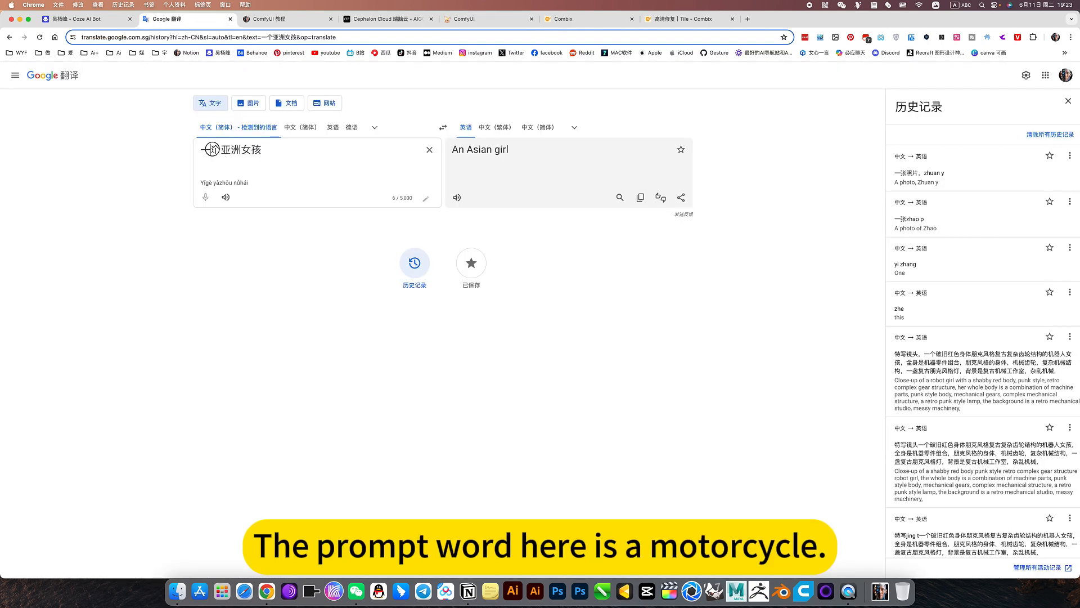
drag(212, 150, 262, 149)
text(l)
key(BackSpace)
key(BackSpace)
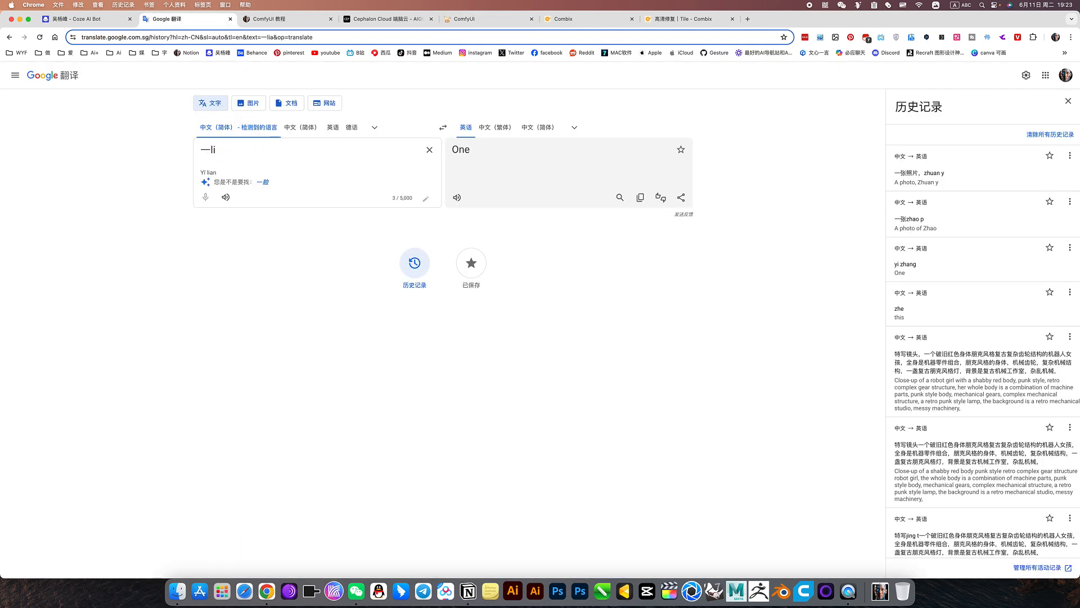
key(ctrl+space)
text(脸)
key(BackSpace)
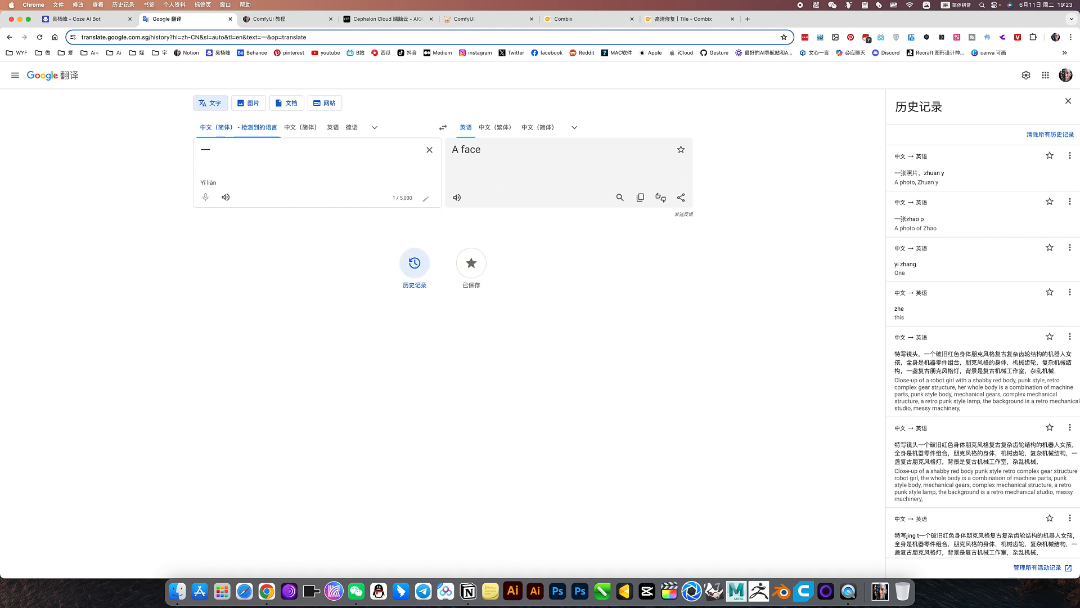
text(liang)
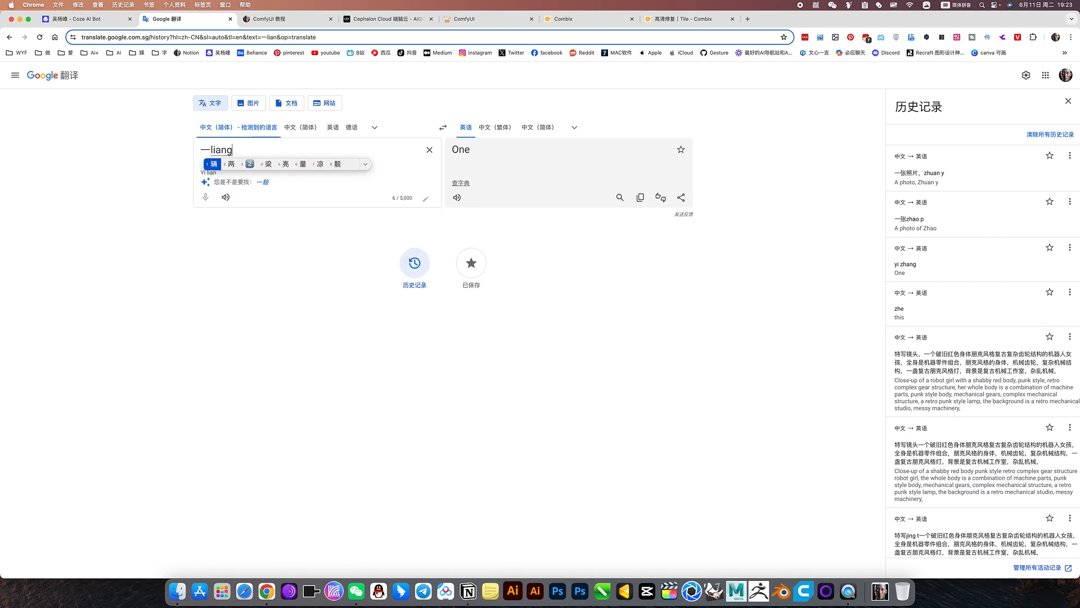
key(space)
text(motc)
key(space)
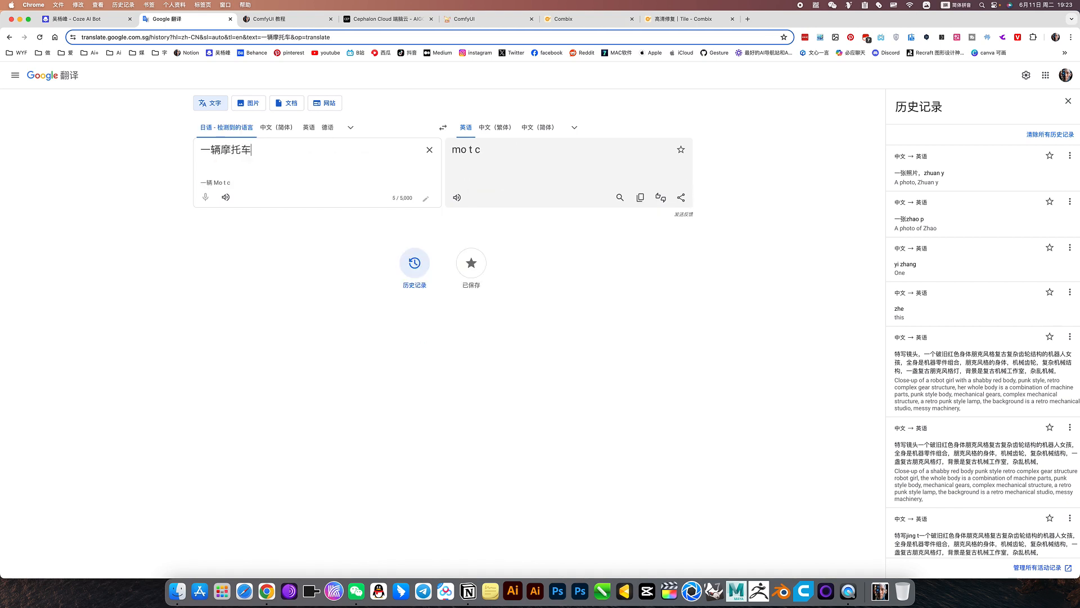
- Copy the English translation and, back in ComfyUI, replace the positive CLIP Text Encode prompt with "A motorcycle"
click(641, 199)
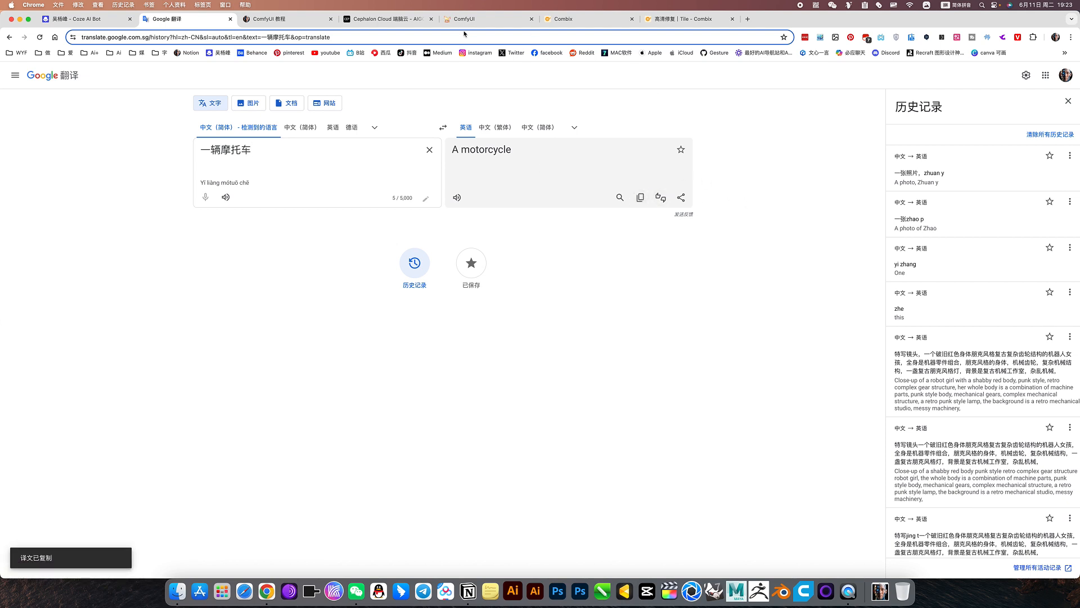
click(458, 19)
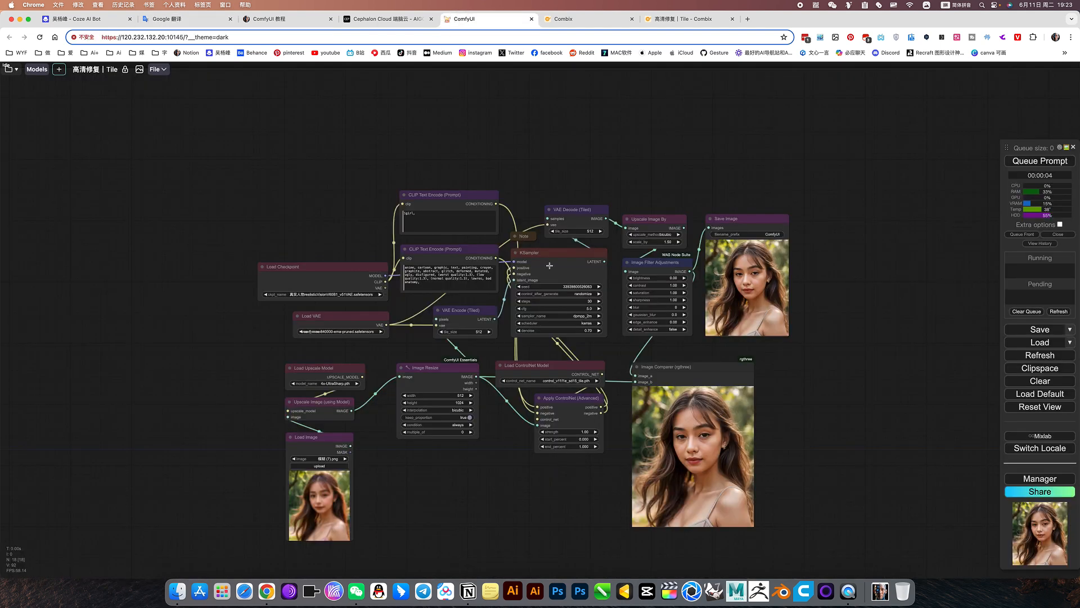
click(428, 213)
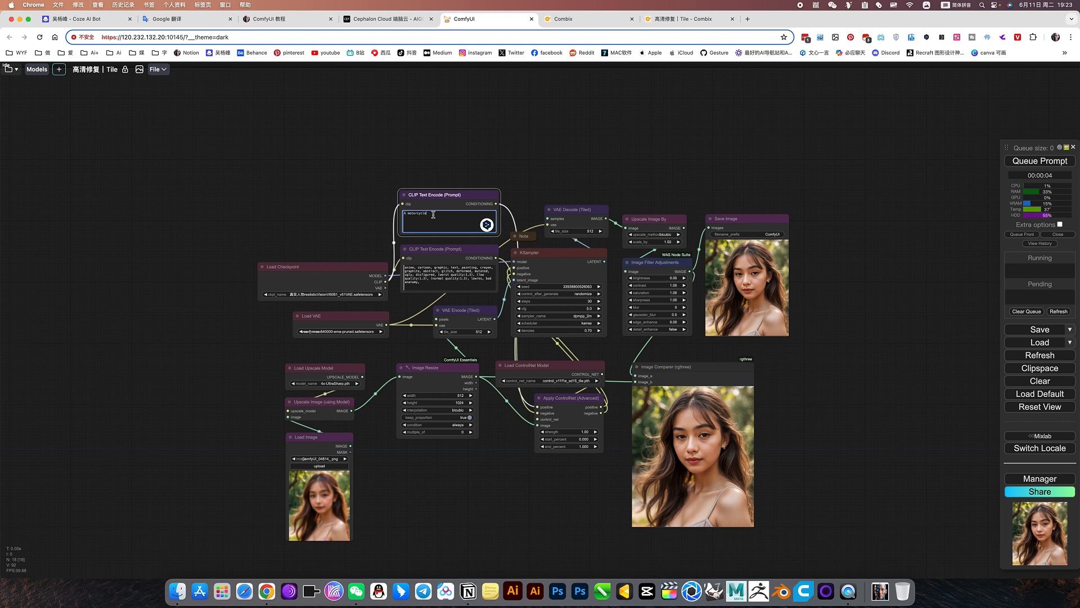
click(572, 175)
- Run the repair workflow on the orange-and-white motorcycle image loaded in the Load Image node
drag(397, 493, 450, 429)
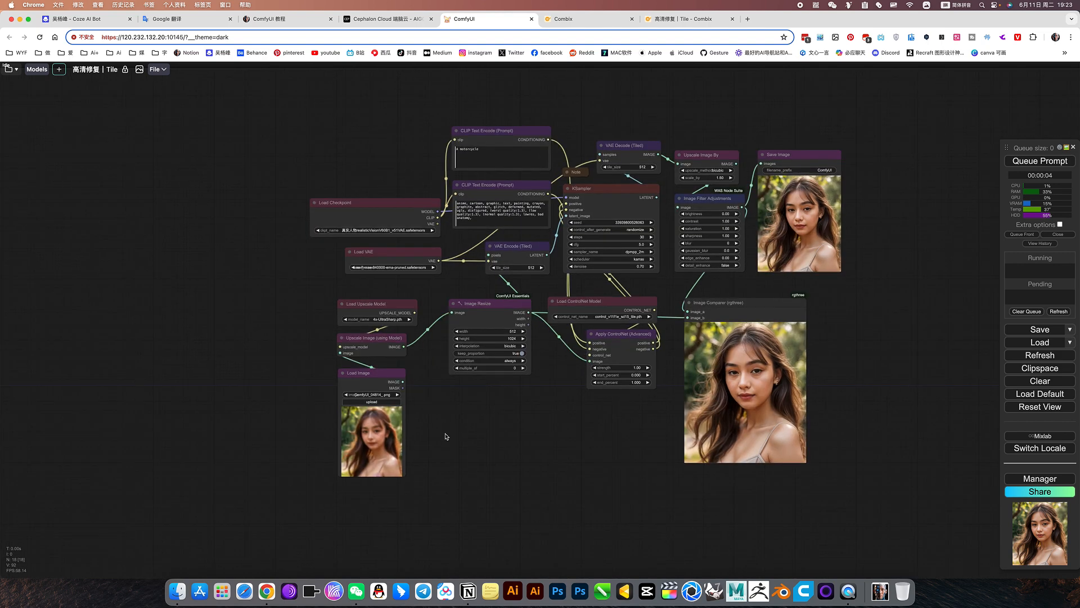
scroll(446, 436, up, 3)
click(1053, 161)
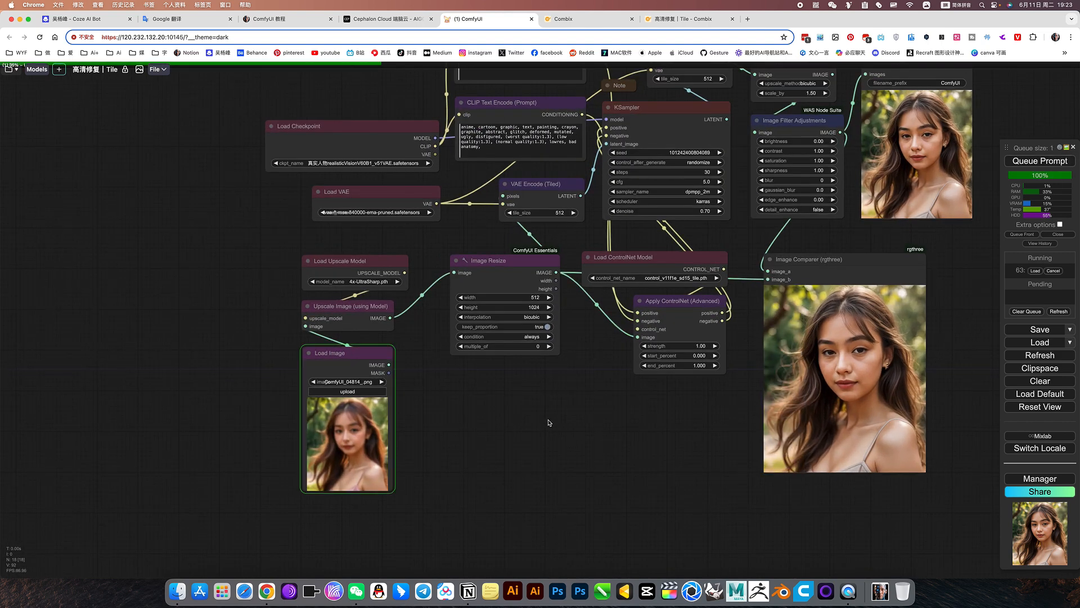
drag(548, 425, 535, 470)
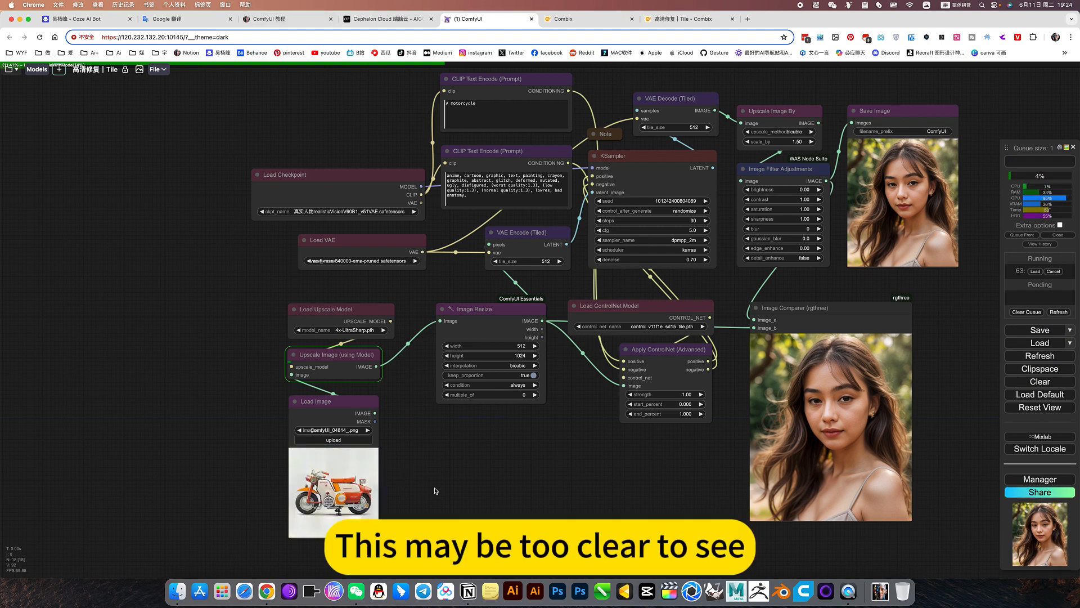
scroll(411, 493, up, 5)
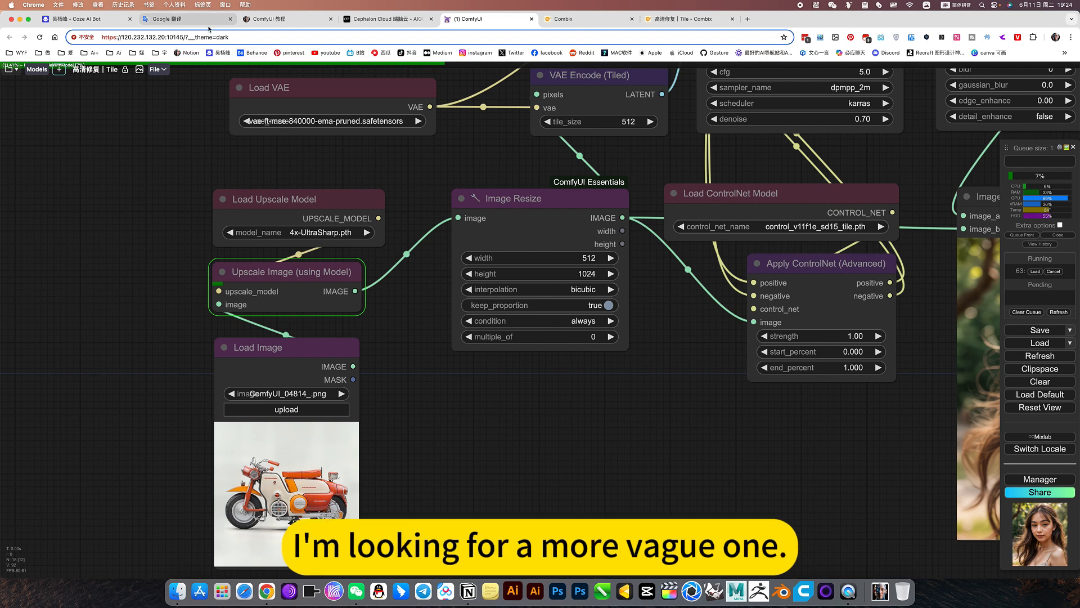
- Enlarge the blurry original scooter picture (原图) on the ComfyUI 教程 page and save a screenshot of it
click(269, 18)
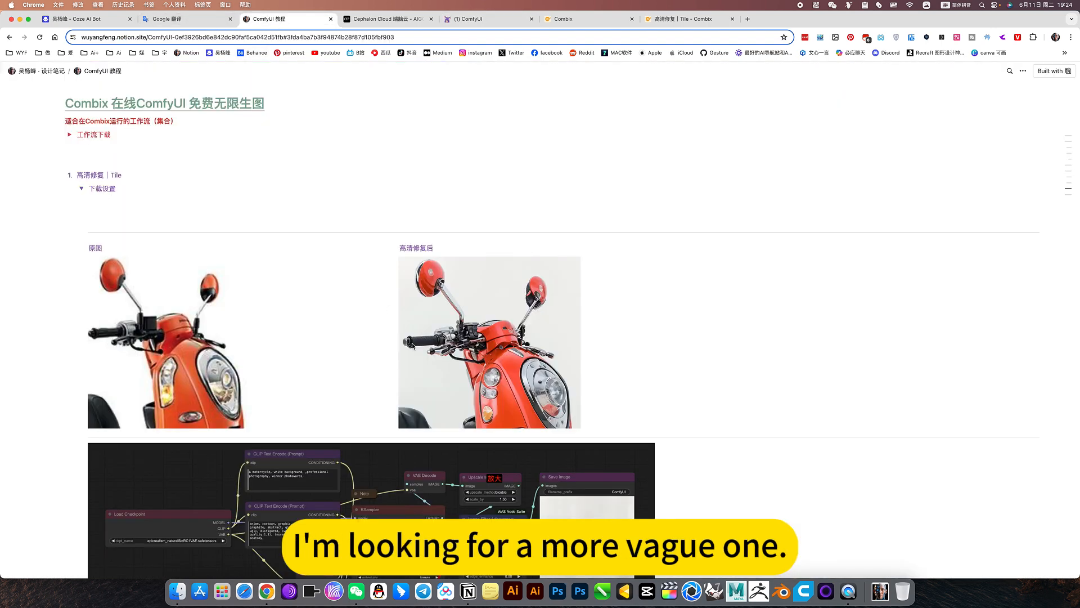
double_click(172, 349)
double_click(175, 350)
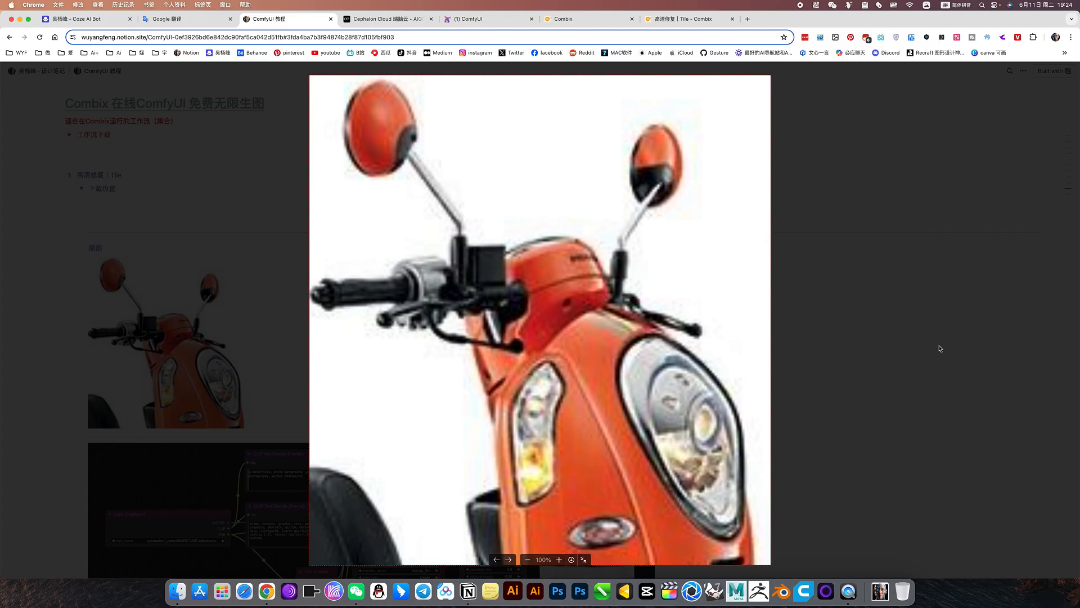
key(alt+a)
mouse_move(310, 78)
mouse_down()
mouse_move(448, 300)
mouse_move(753, 489)
mouse_move(752, 529)
mouse_up()
click(619, 542)
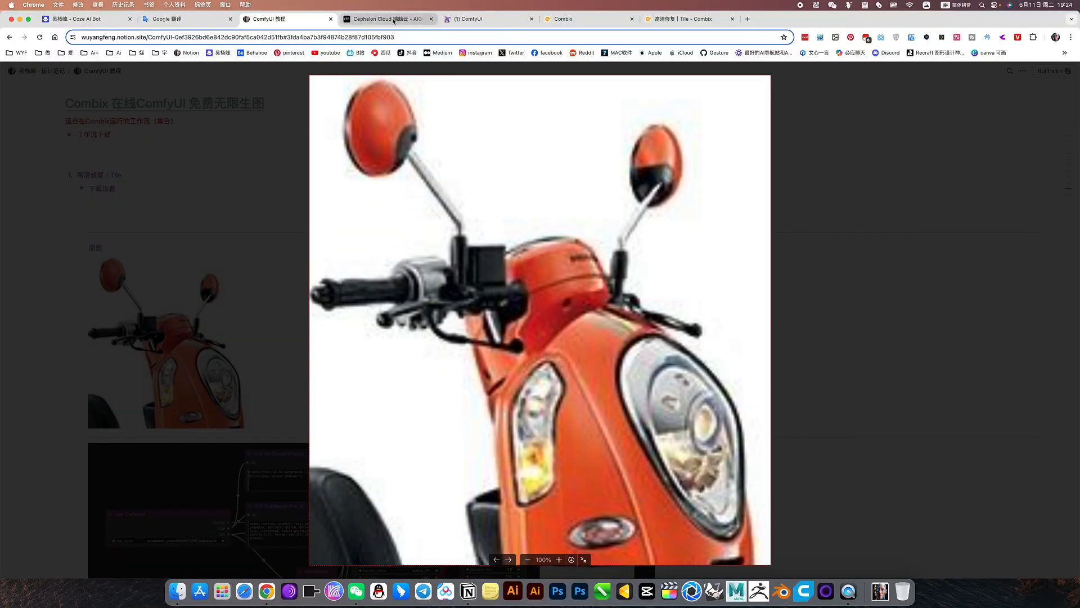
- Return to ComfyUI and upload the scooter screenshot iShot_2024-06-11_19.24.18.png from the desktop into the Load Image node
click(487, 18)
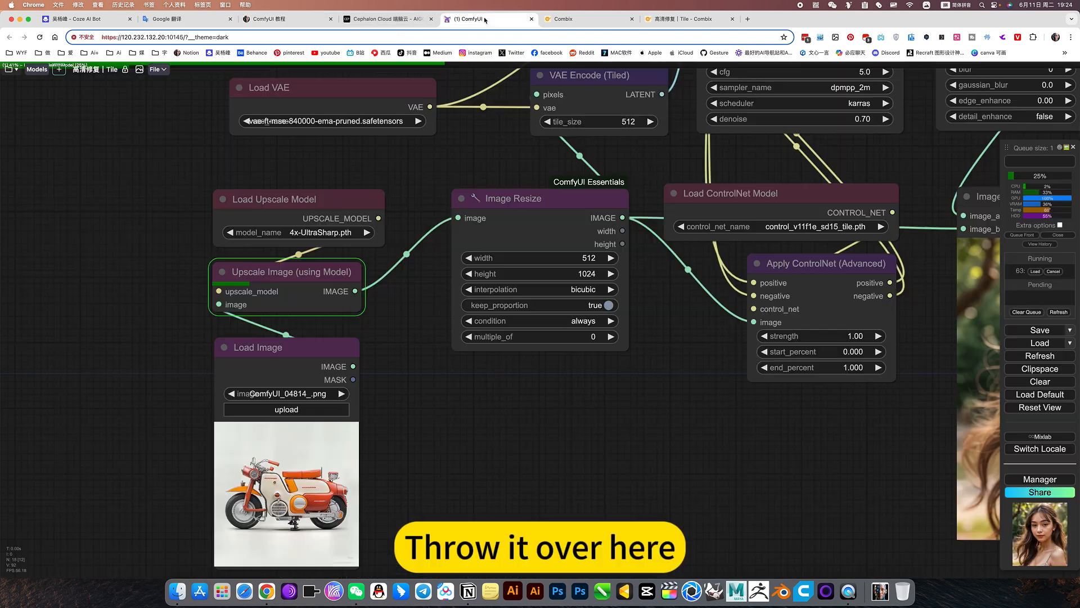
click(292, 410)
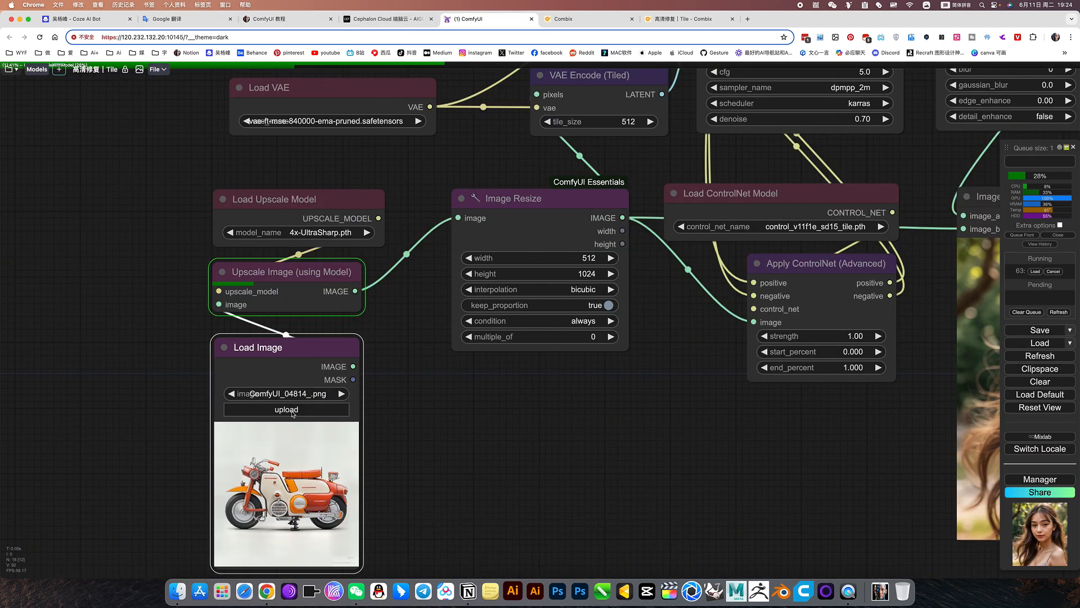
click(269, 203)
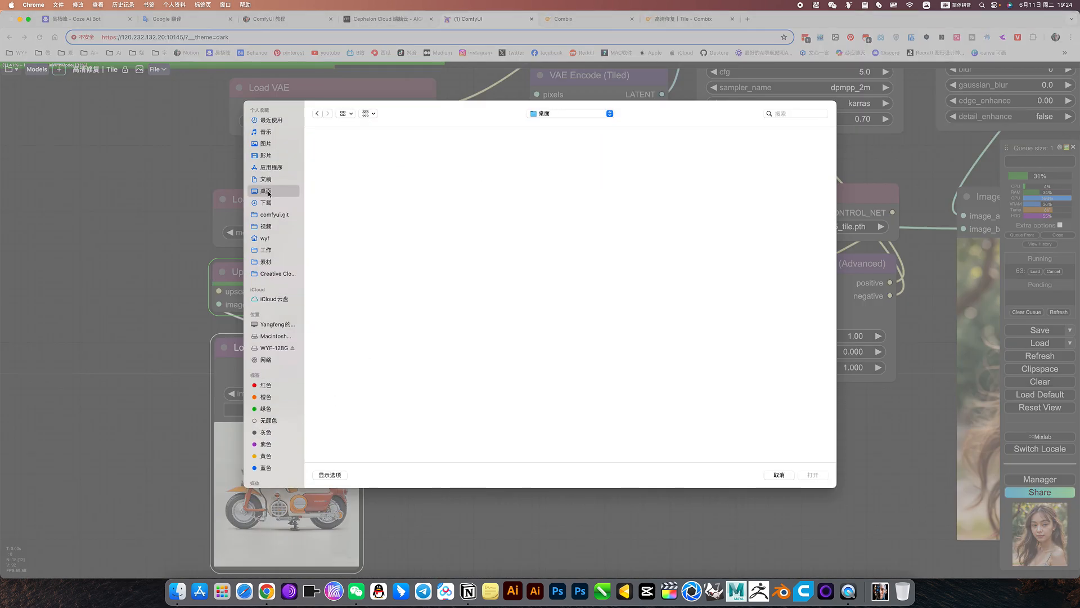
double_click(330, 155)
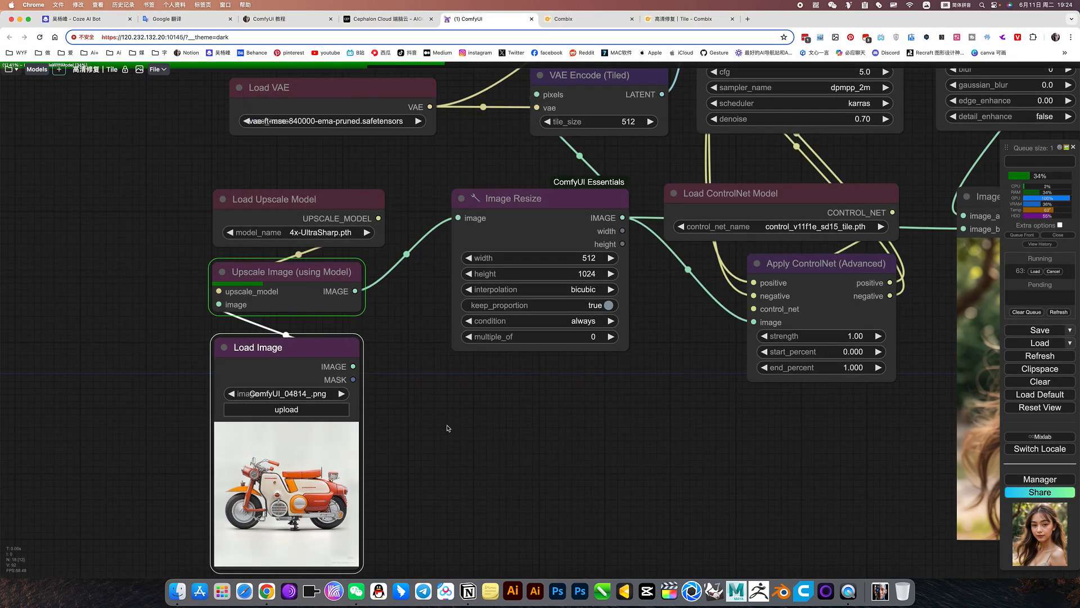
- Cancel the running job and queue the repair workflow for the uploaded scooter image
click(448, 428)
scroll(545, 512, down, 4)
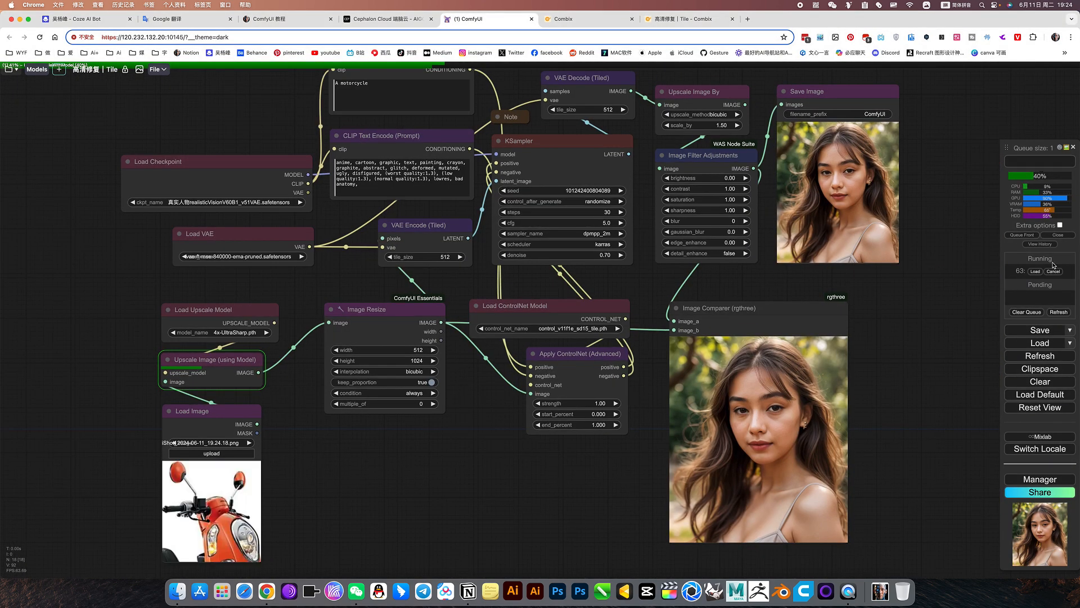
scroll(481, 494, down, 2)
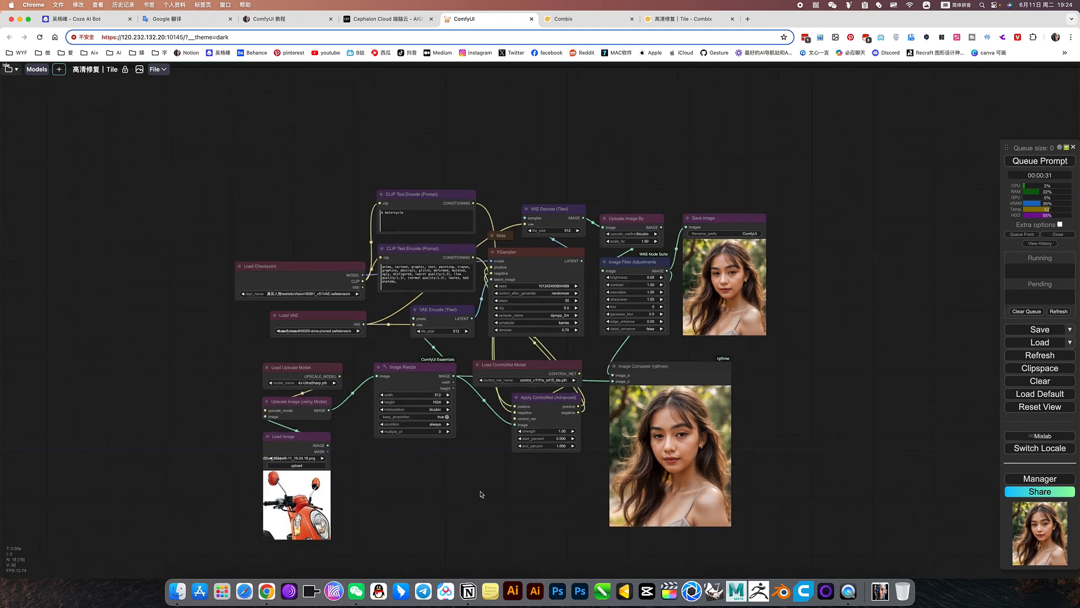
click(1042, 168)
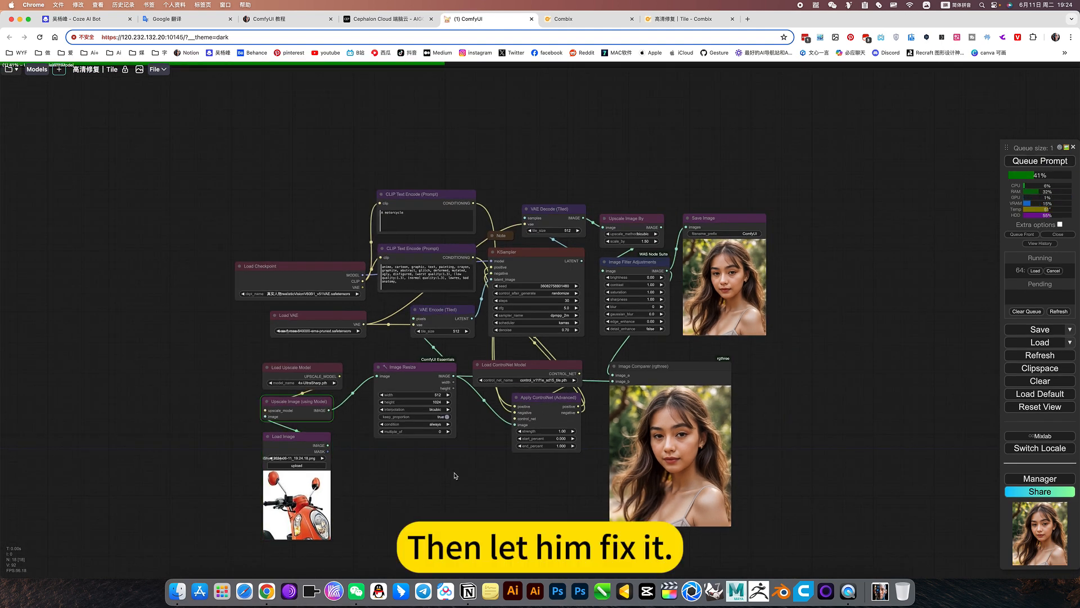
- Examine the Load Upscale Model and Upscale Image (using Model) nodes that enlarge the scooter image with 4x-UltraSharp.pth
drag(444, 477, 481, 468)
scroll(413, 490, up, 5)
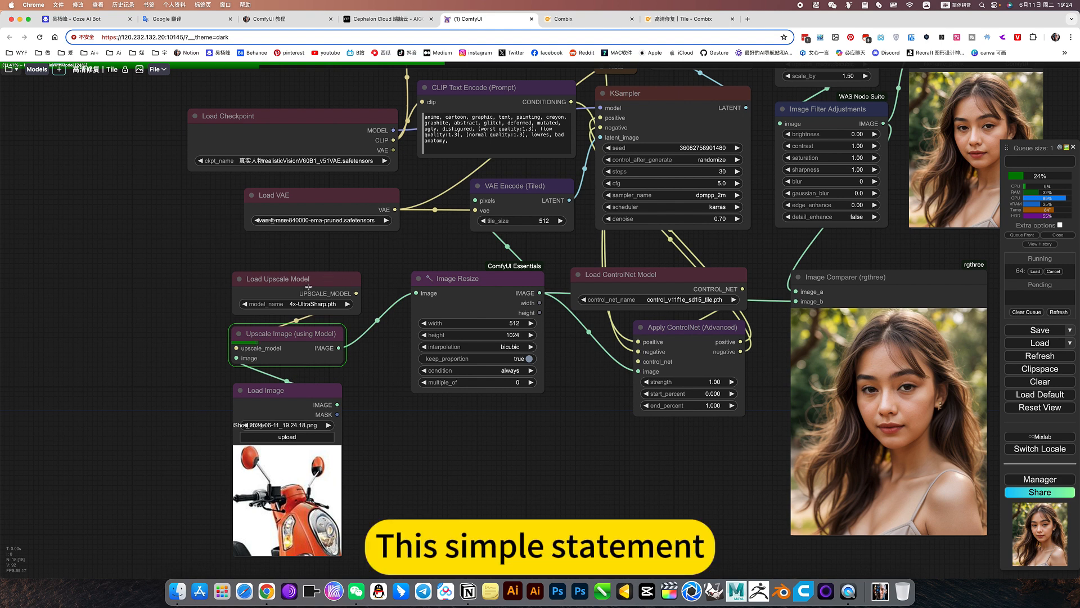
click(318, 308)
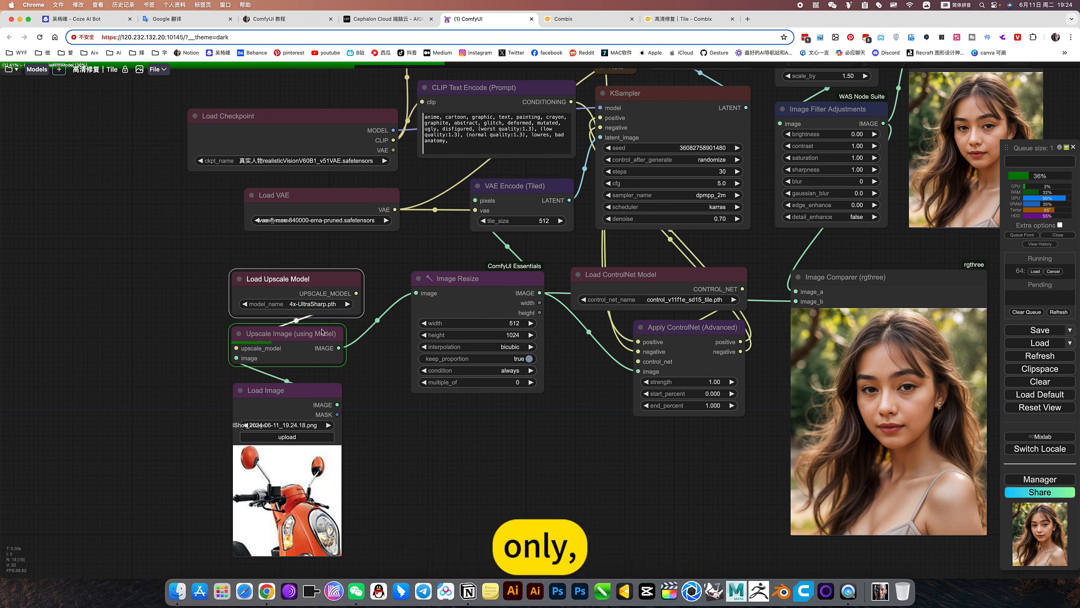
drag(423, 499, 455, 424)
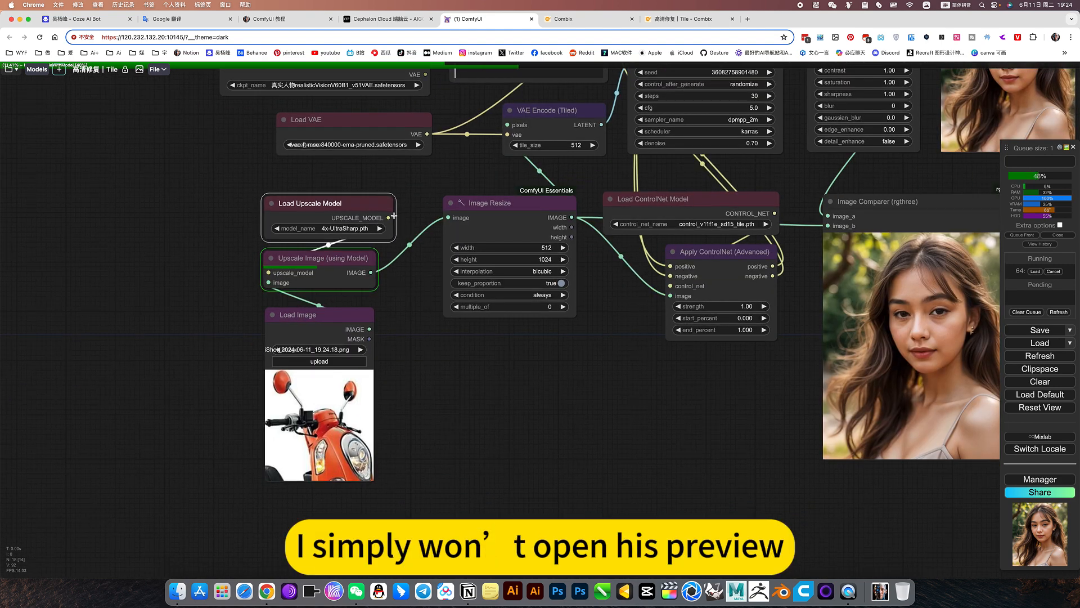
scroll(447, 406, up, 5)
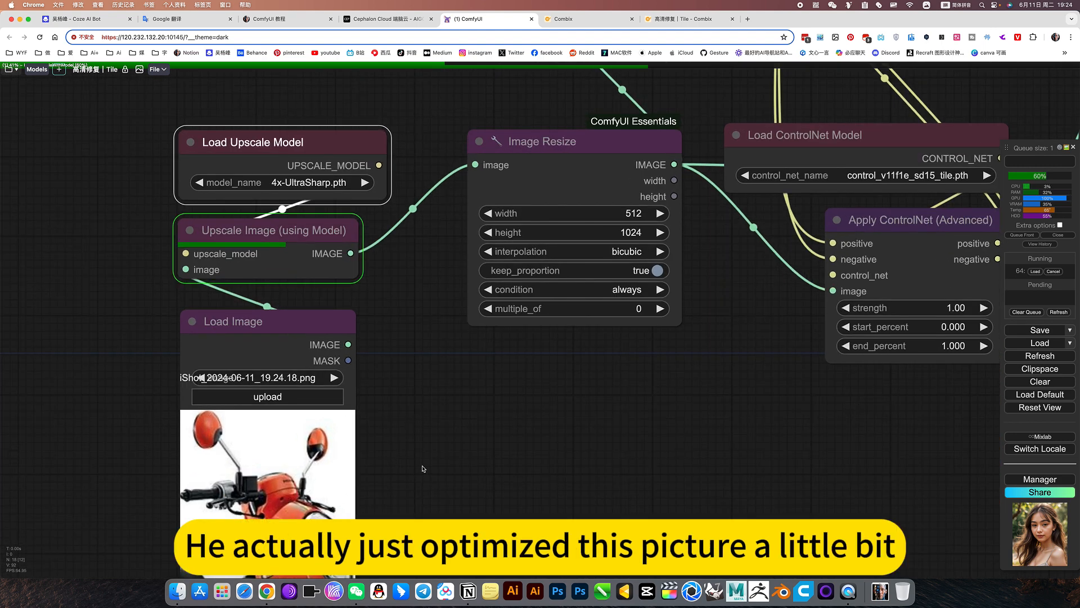
drag(423, 468, 538, 415)
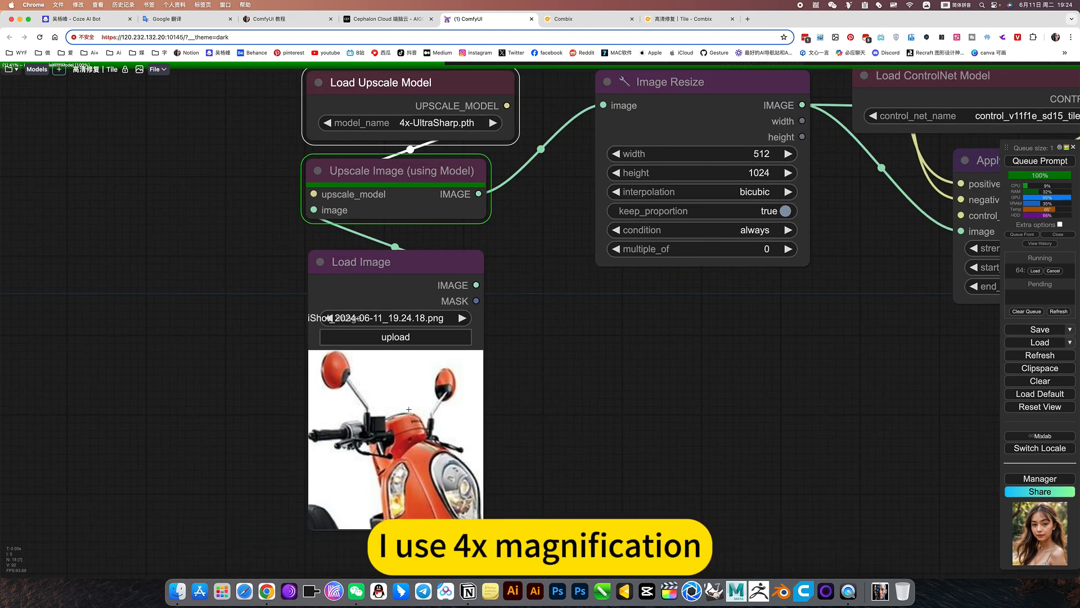
scroll(524, 416, down, 5)
drag(528, 429, 513, 441)
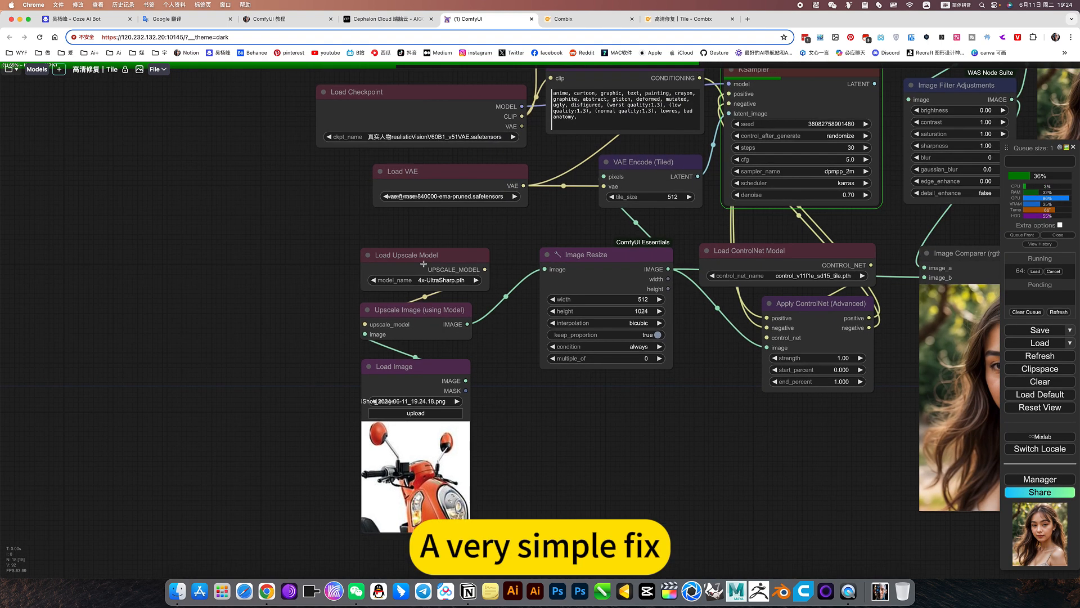
- Compare the original and repaired scooter images in the Image Comparer node
drag(598, 458, 380, 492)
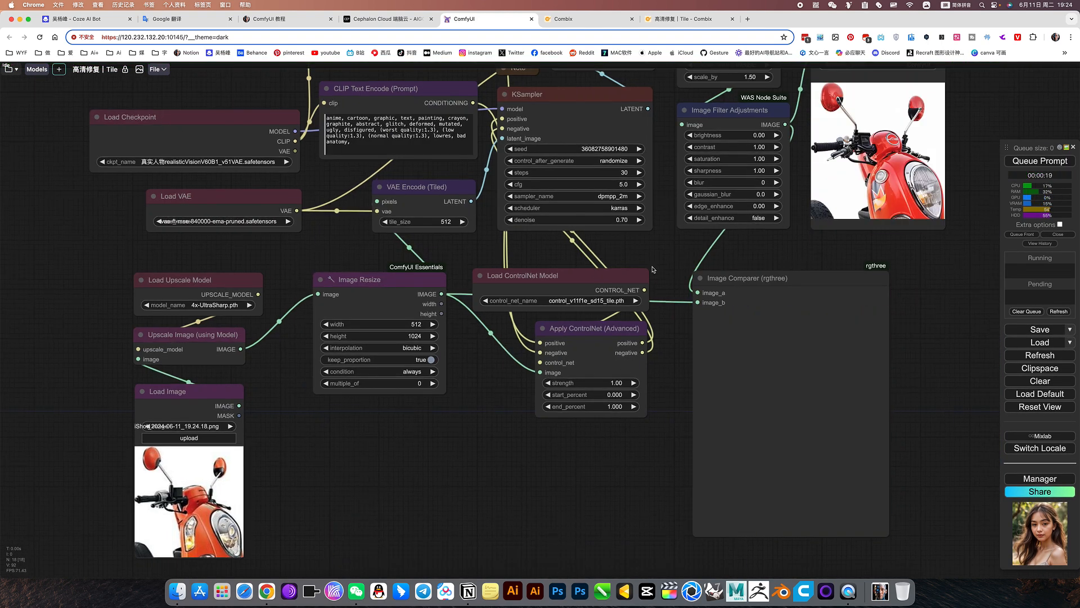
drag(524, 469, 501, 422)
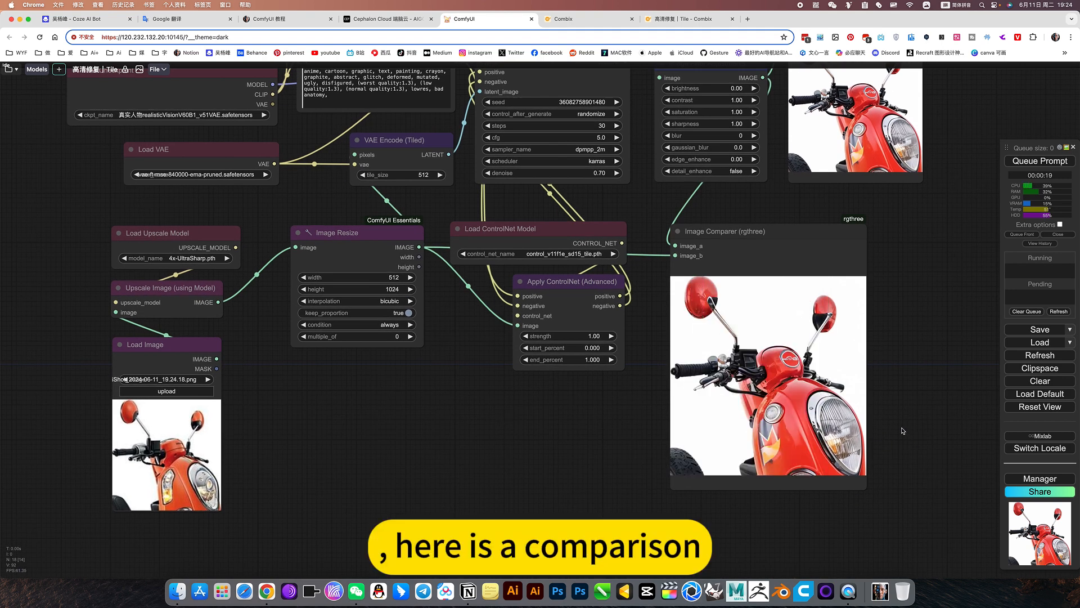
scroll(904, 431, up, 5)
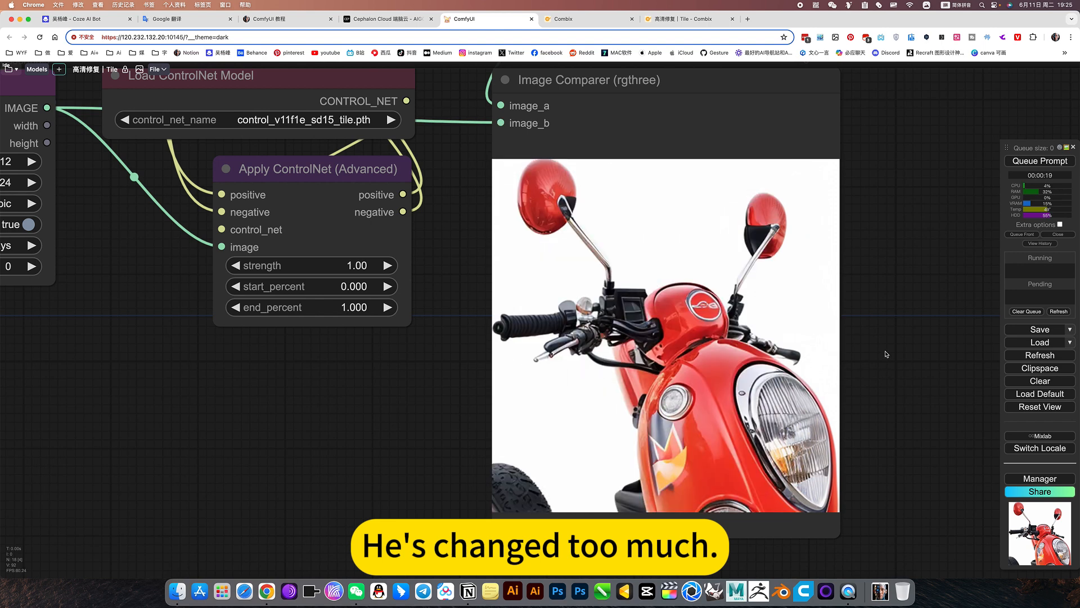
- Set the KSampler's denoise to 0.55
scroll(675, 295, up, 10)
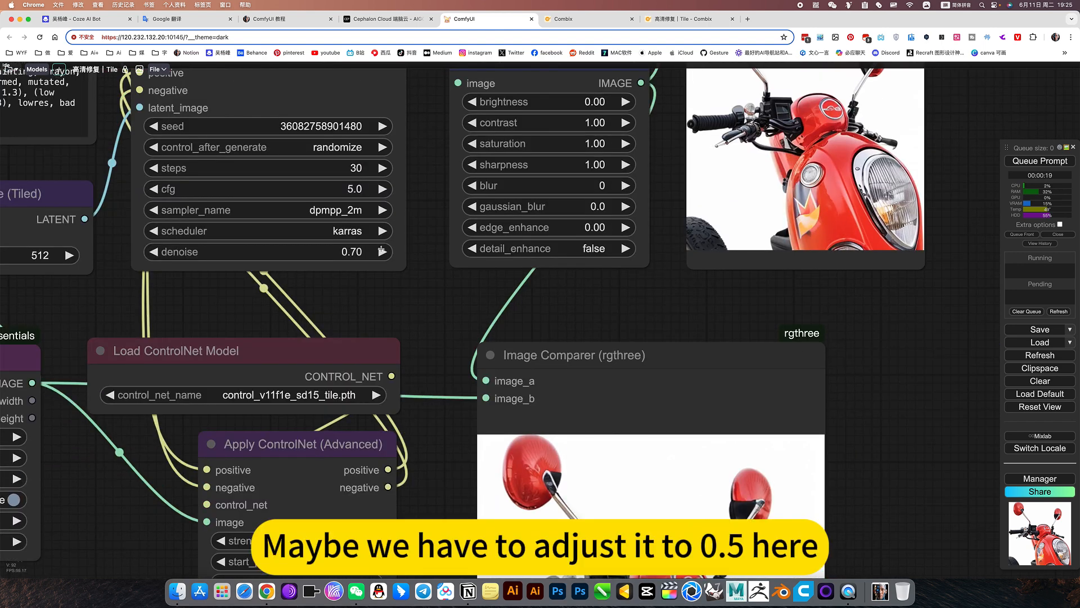
click(359, 251)
click(393, 251)
drag(362, 251, 485, 251)
text(55)
key(Return)
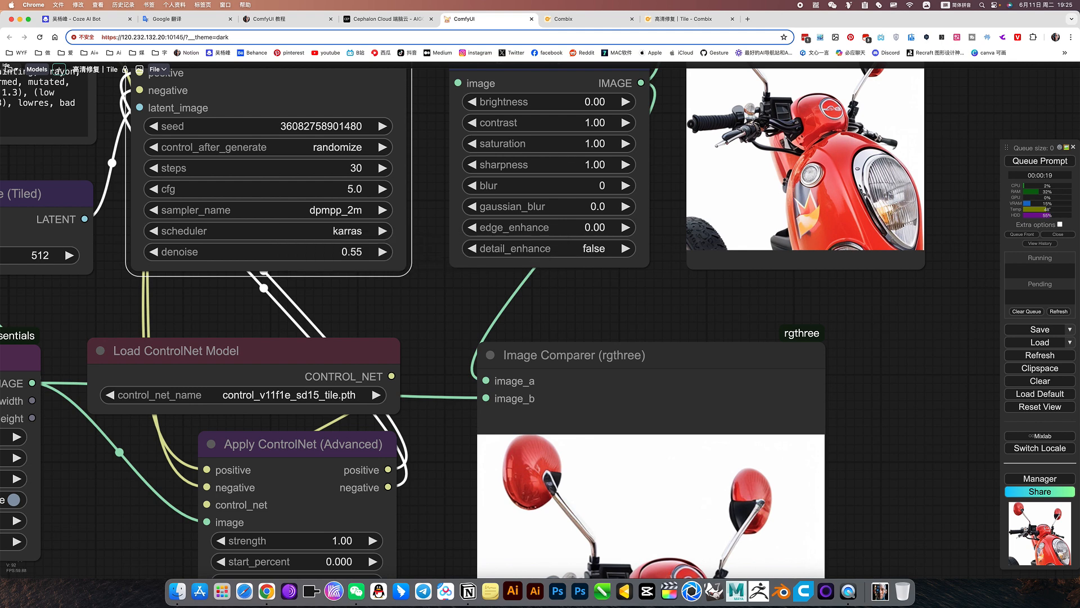
- Run the repair workflow on the scooter image again with the lowered denoise
click(1041, 162)
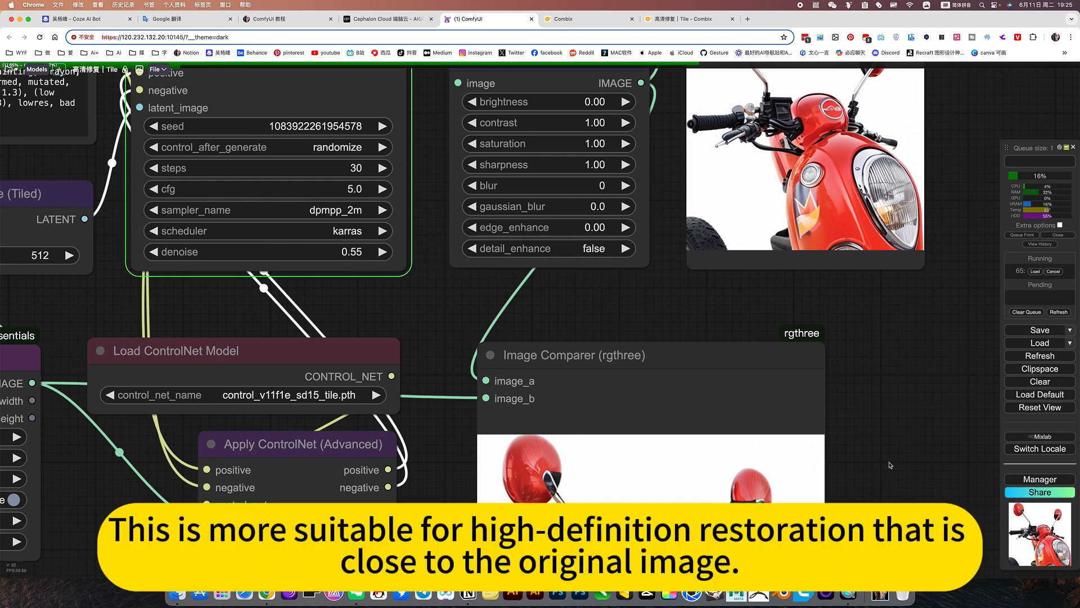
scroll(942, 409, down, 5)
scroll(942, 410, down, 5)
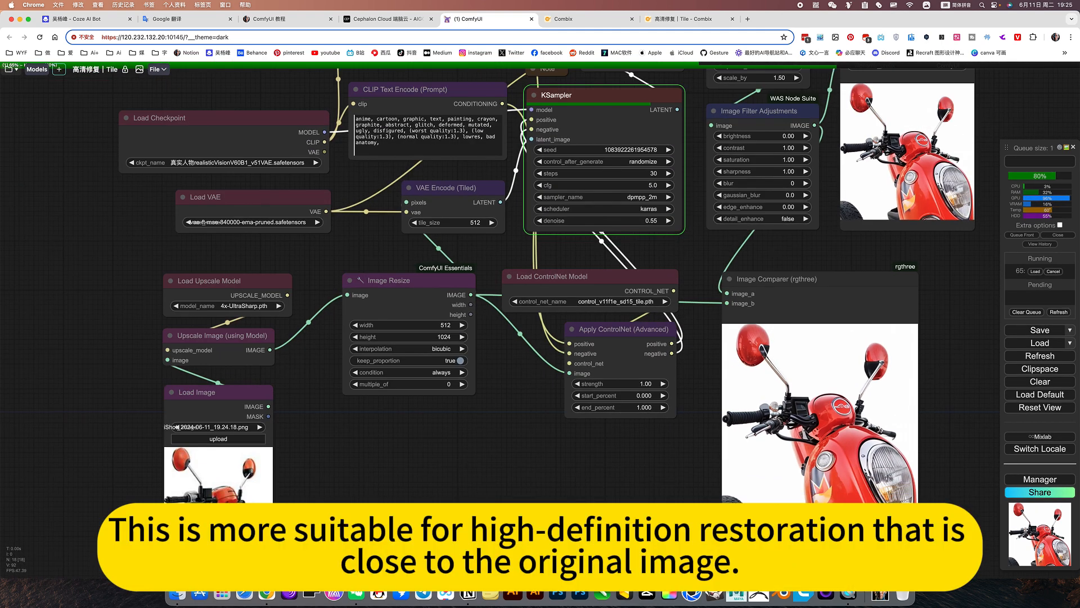
- Compare the scooter image repaired at 0.55 denoise with the original in the Image Comparer node
scroll(465, 495, right, 5)
scroll(465, 495, down, 1)
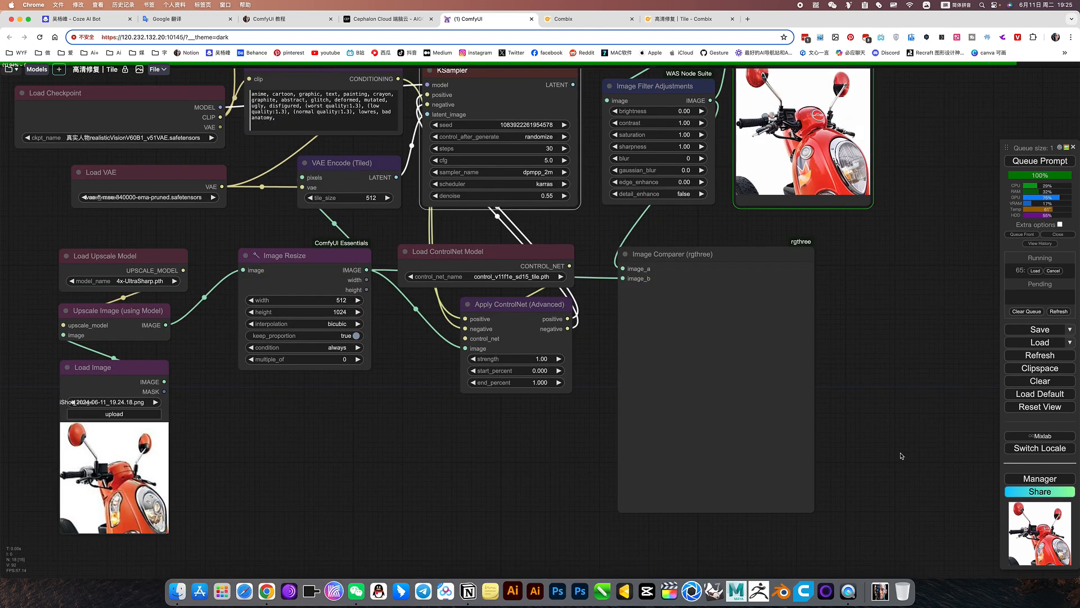
scroll(881, 461, up, 1)
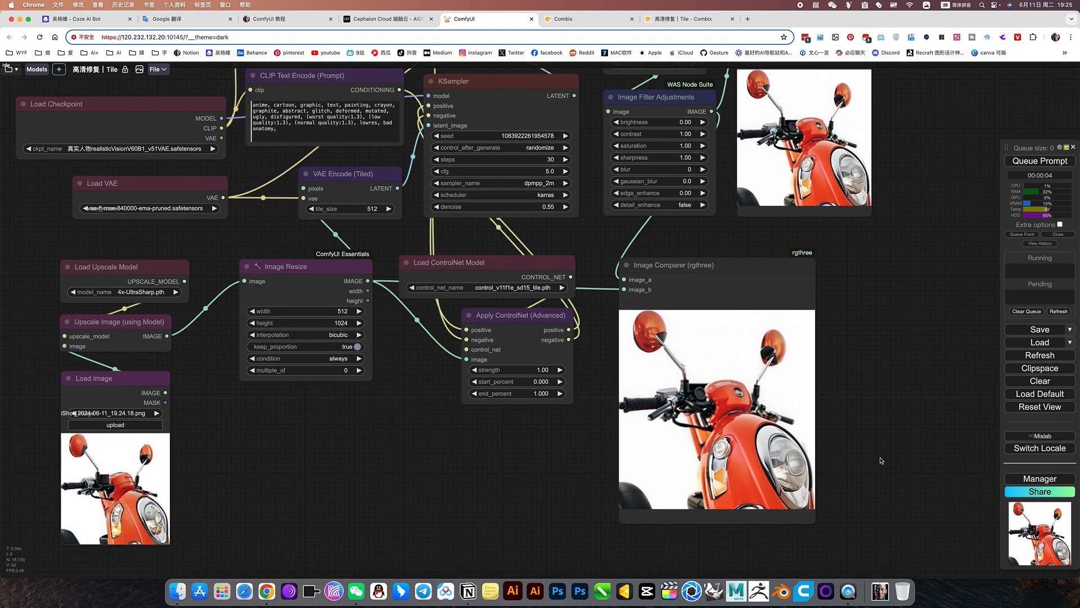
scroll(863, 463, up, 5)
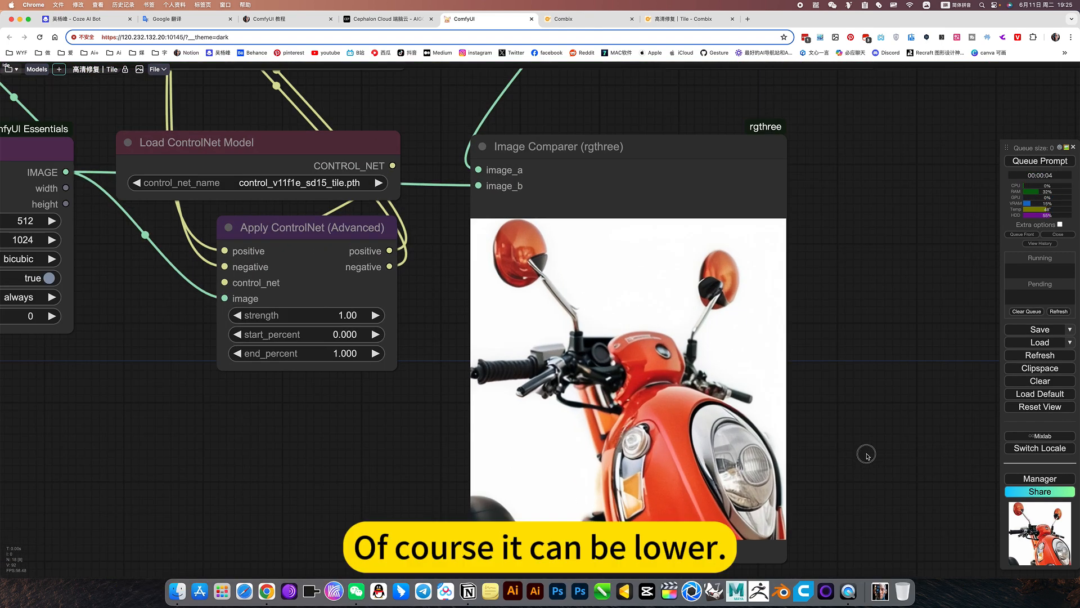
scroll(867, 455, up, 5)
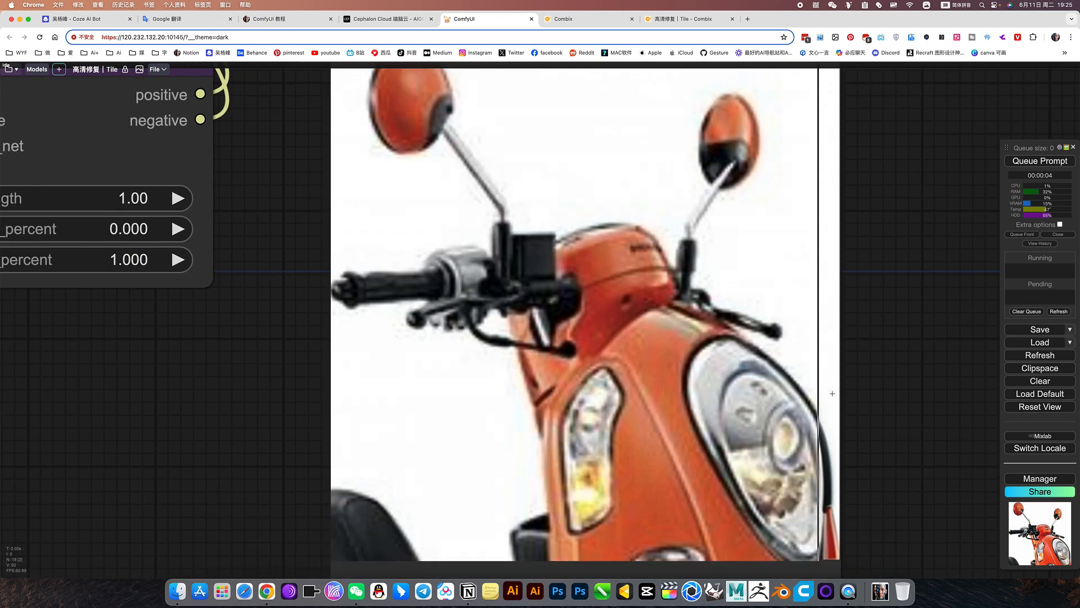
scroll(886, 394, down, 5)
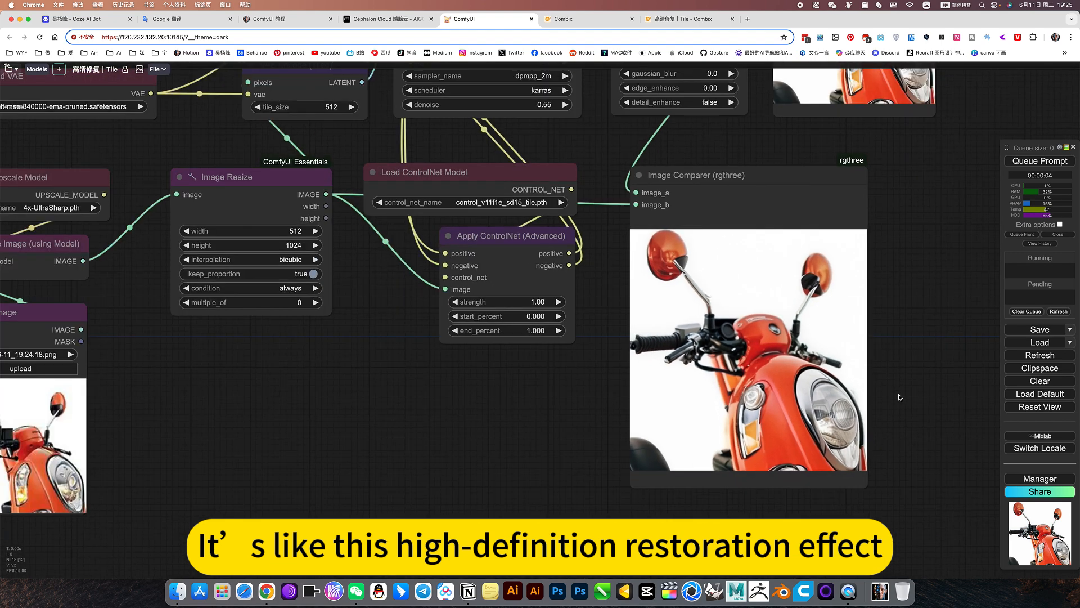
scroll(899, 397, down, 5)
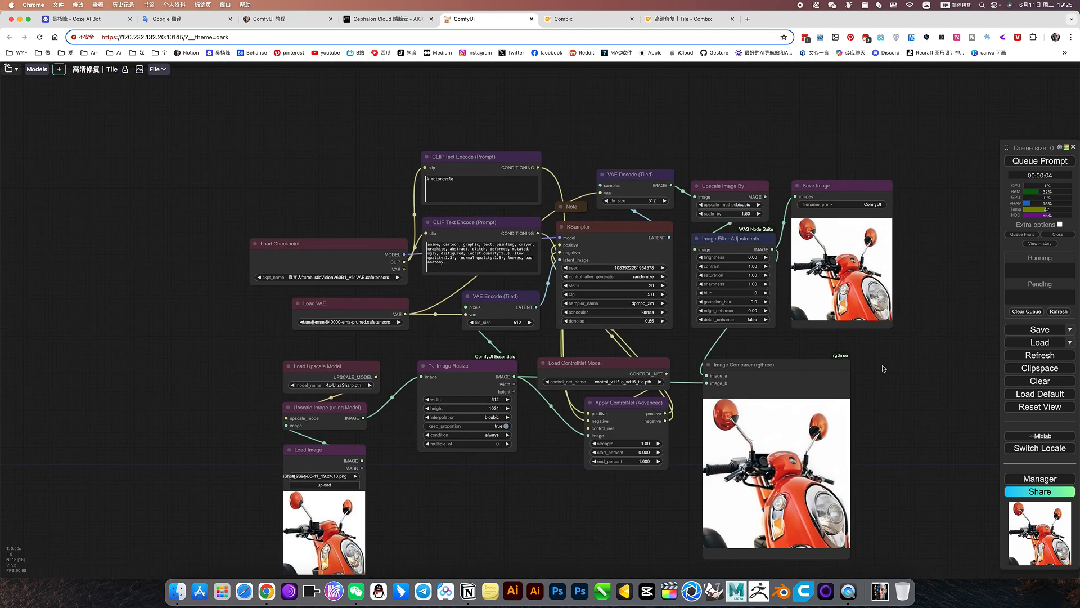
- Try the repair with the KSampler's denoise set to 0.3 and compare the result with the original scooter image
click(652, 322)
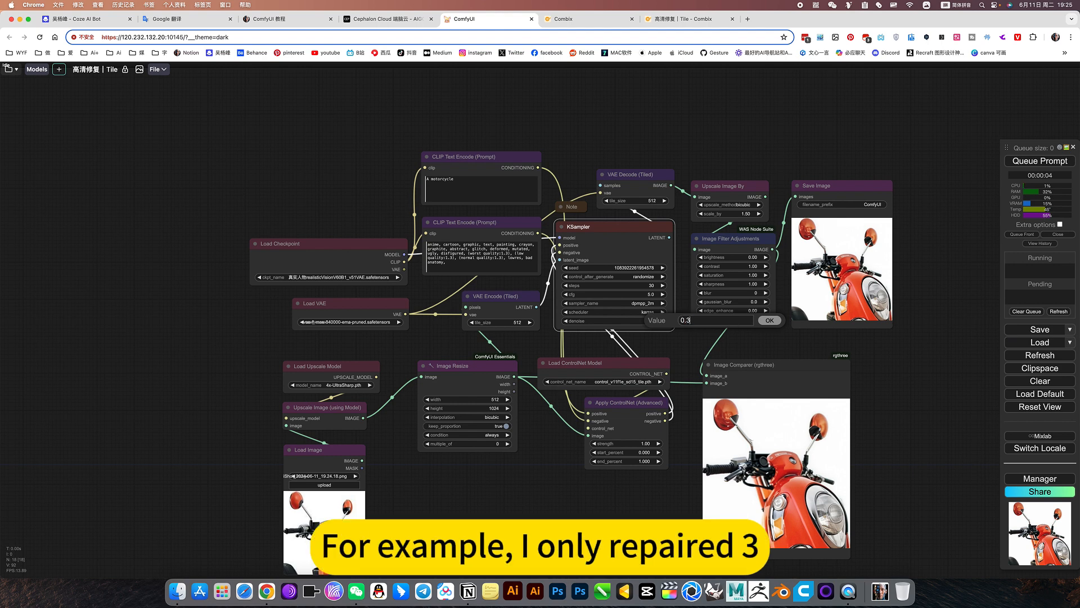
key(Return)
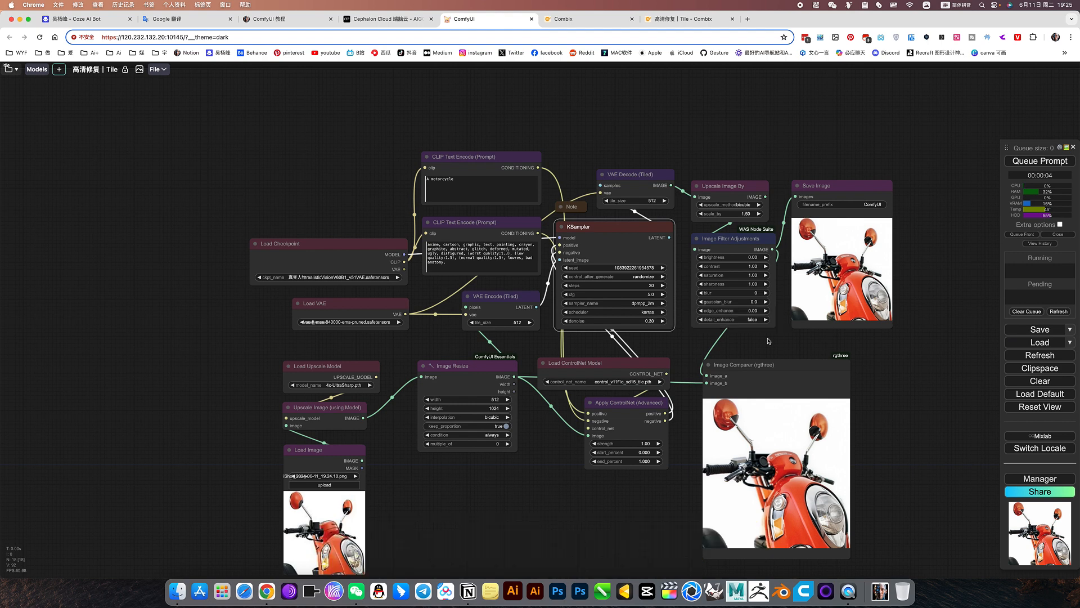
click(1045, 162)
drag(897, 378, 861, 324)
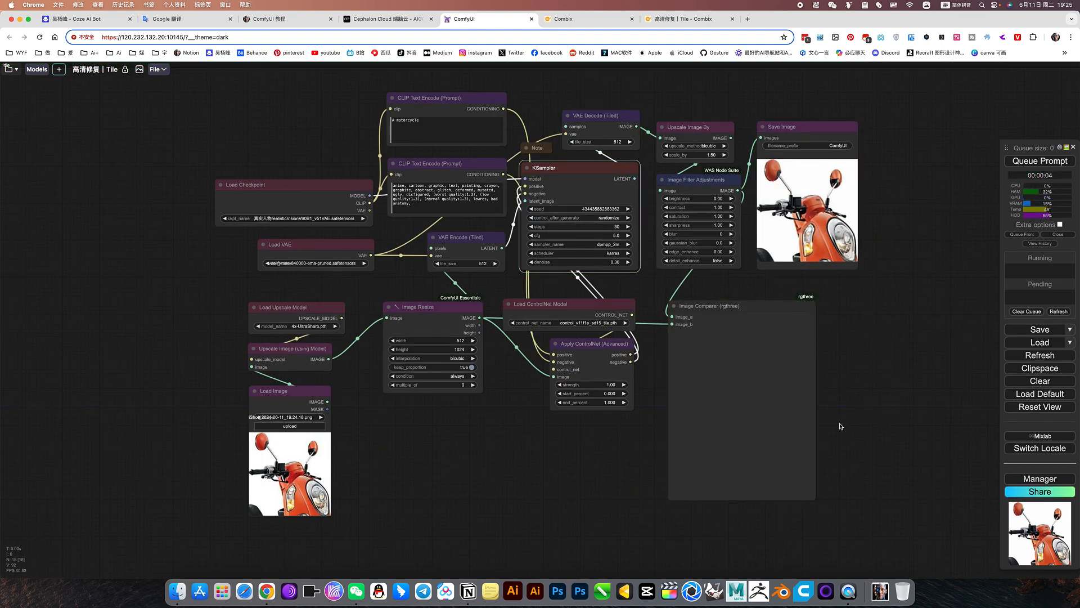
scroll(842, 447, up, 9)
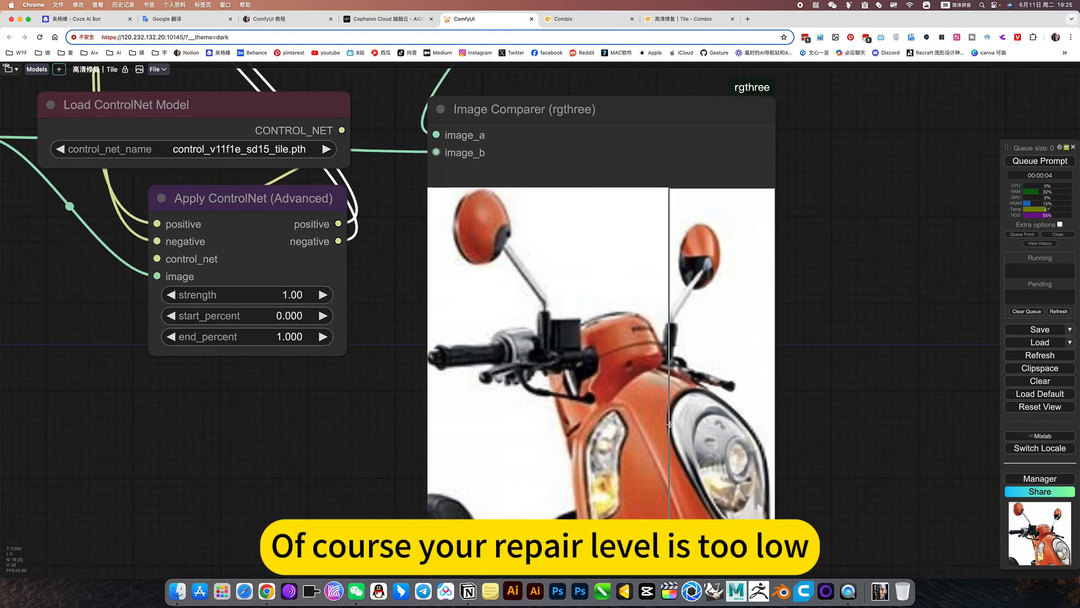
scroll(775, 401, down, 6)
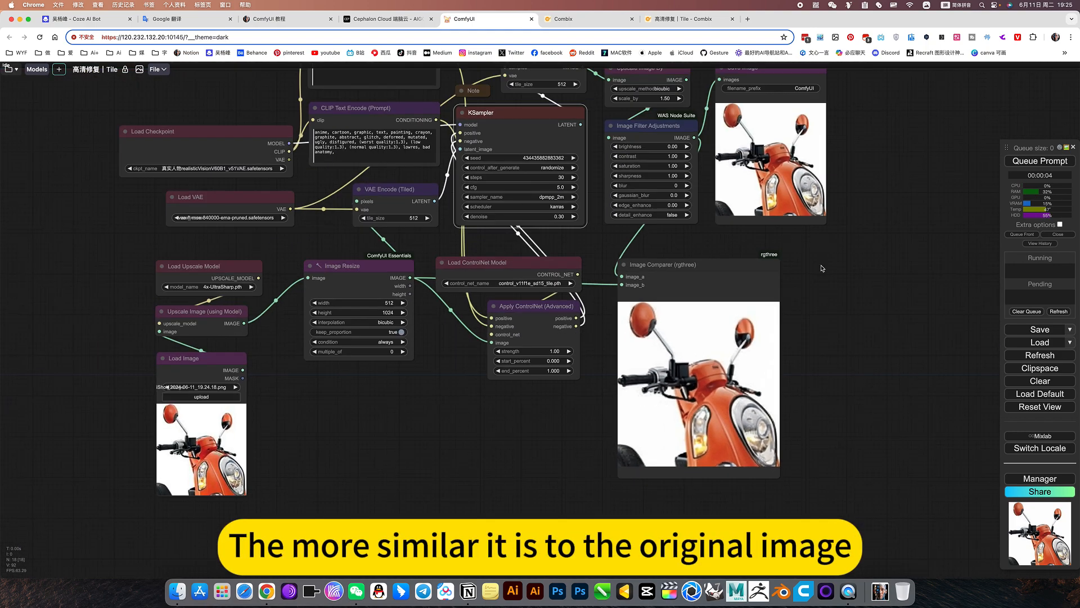
- Set the KSampler's denoise to 0.55 and run the repair workflow twice
click(567, 267)
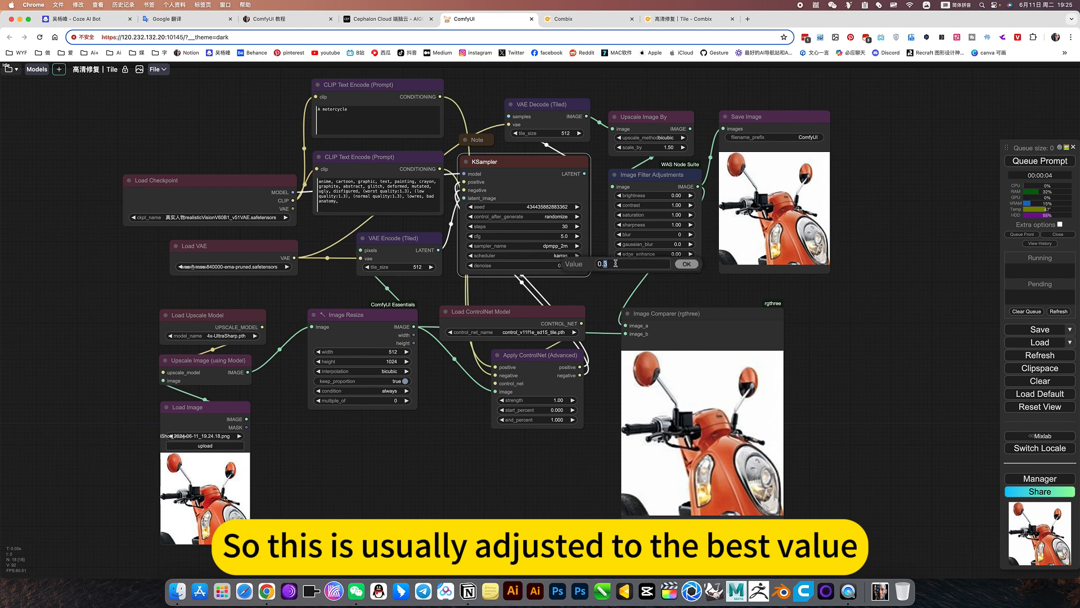
click(684, 265)
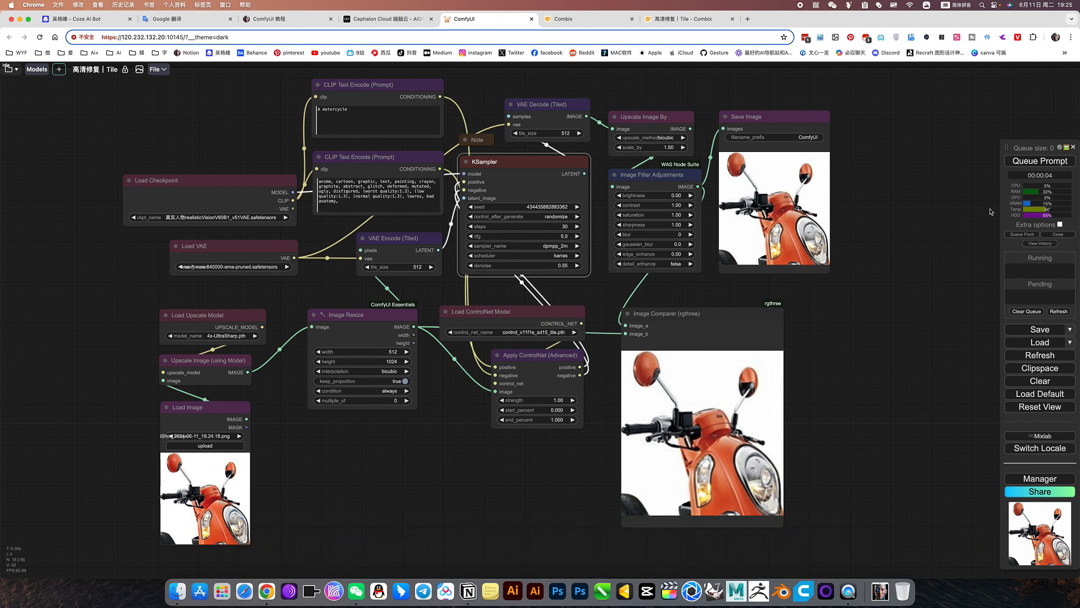
click(1050, 162)
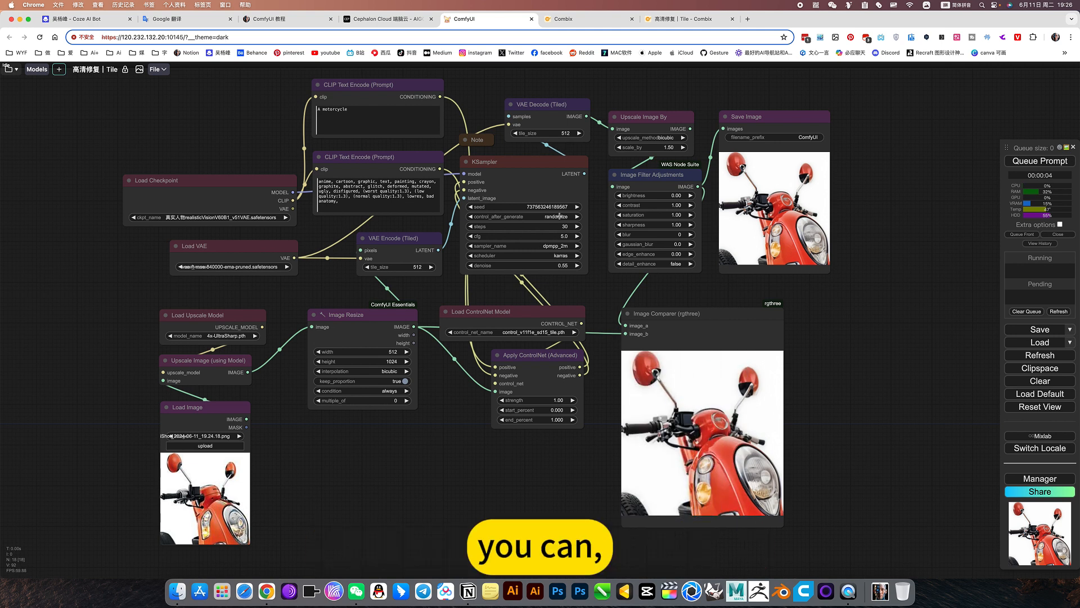
click(1041, 162)
drag(899, 342, 885, 335)
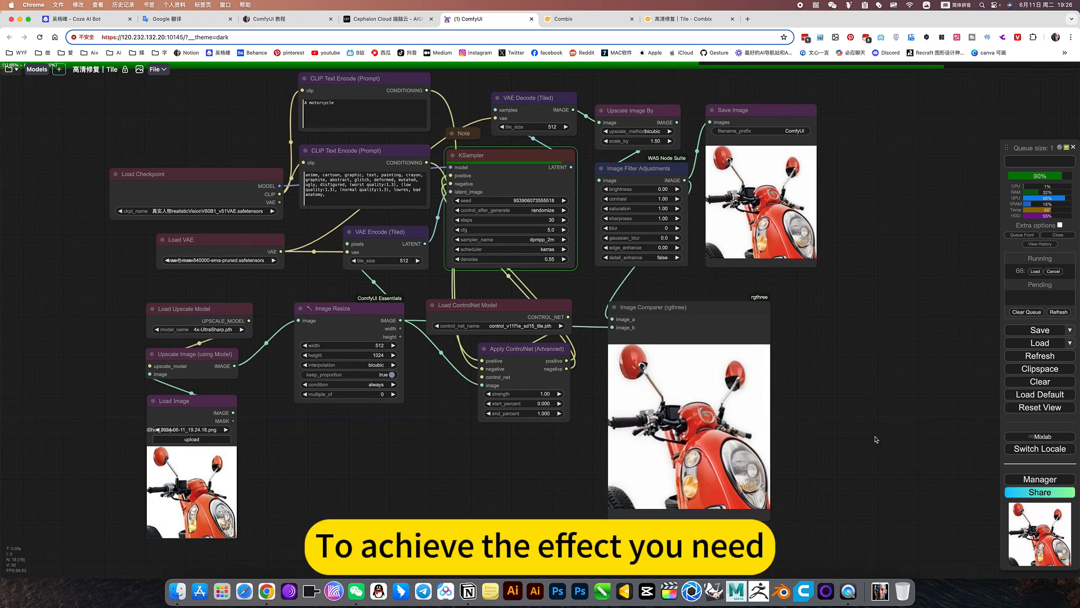
- Set the KSampler's cfg to 7 and run the repair workflow on the scooter image
click(559, 229)
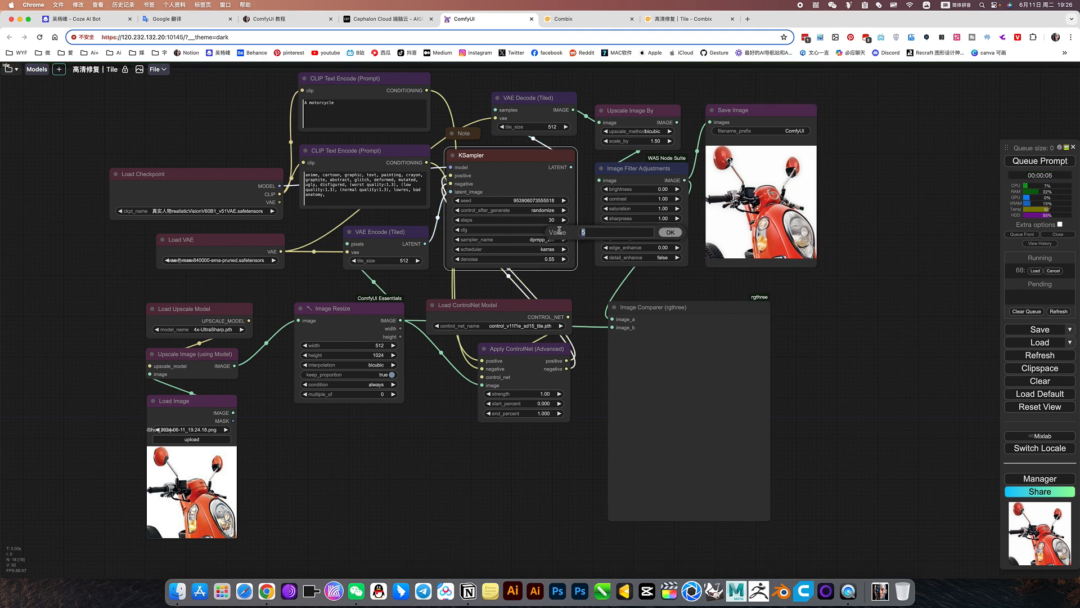
text(7)
click(670, 233)
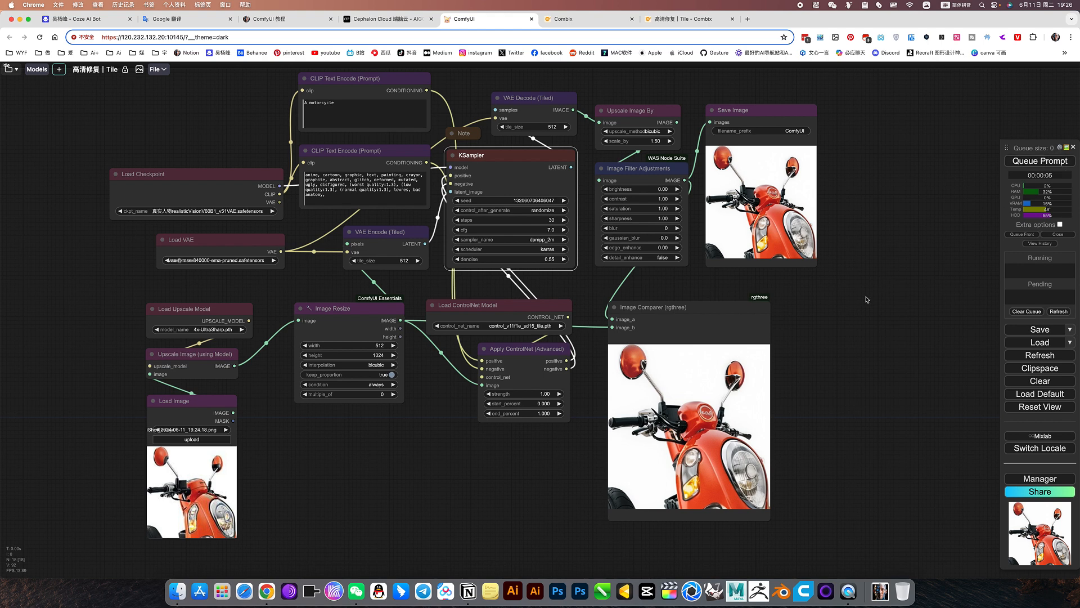
key(ctrl+Return)
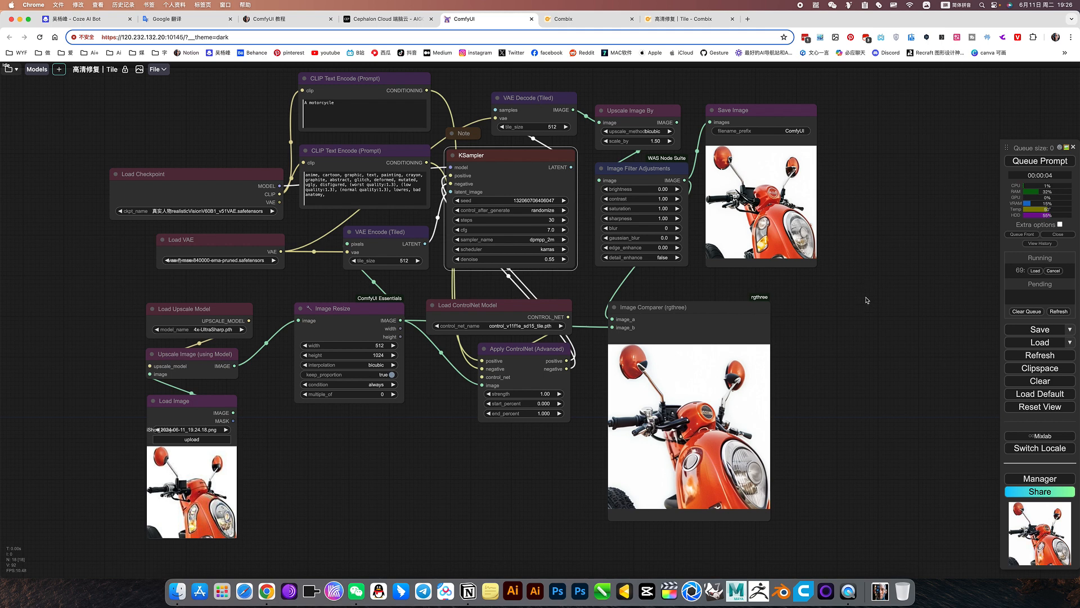
click(867, 301)
- Examine the details of the scooter image repaired with cfg 7 in the Image Comparer node
drag(871, 313, 883, 289)
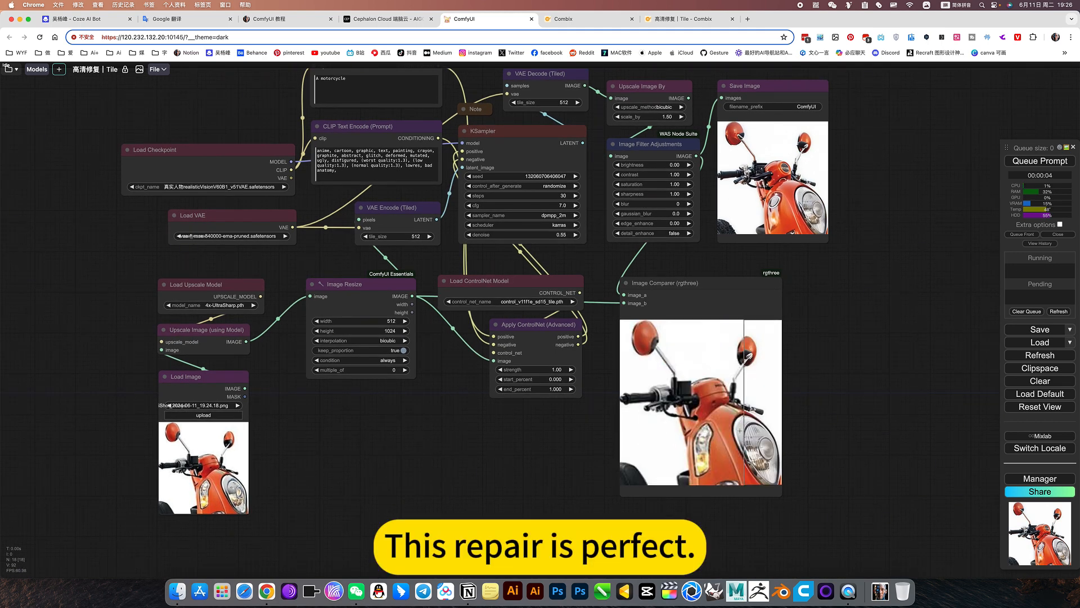
scroll(812, 444, up, 2)
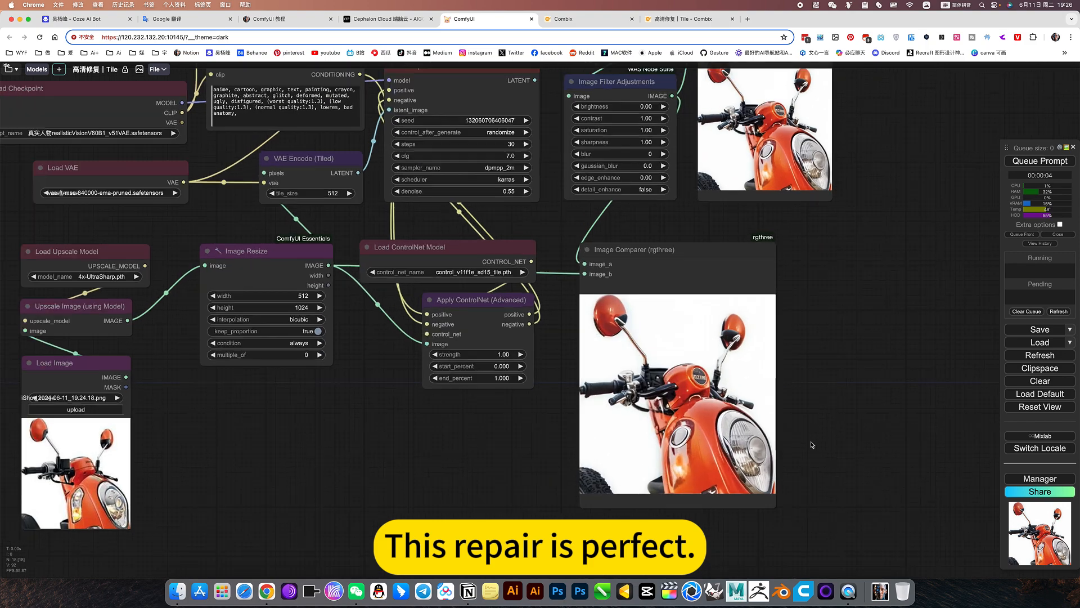
scroll(812, 445, up, 5)
scroll(806, 449, down, 3)
scroll(804, 449, up, 6)
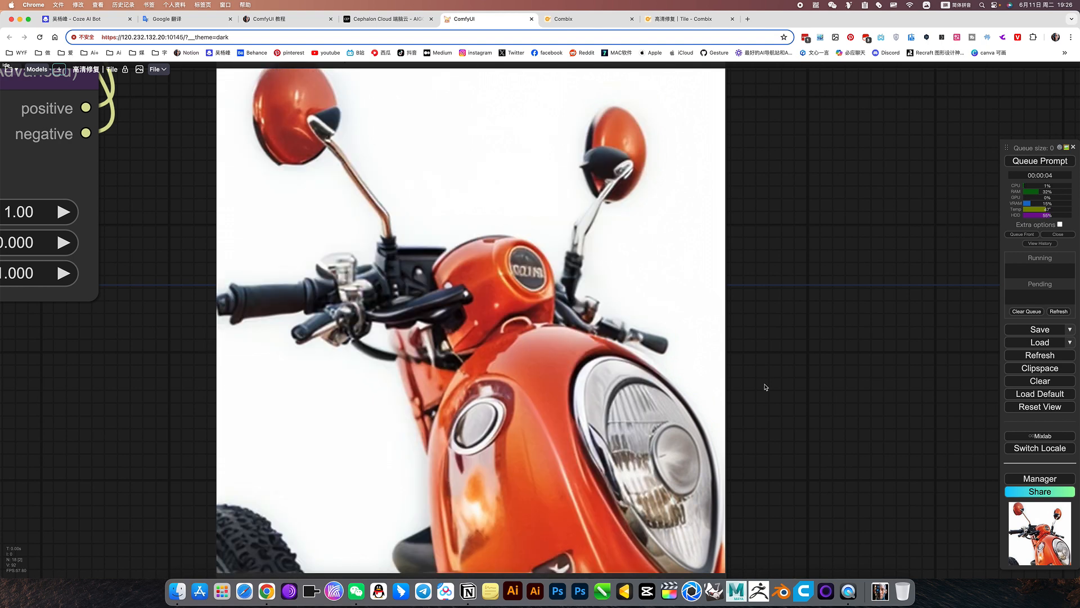
scroll(765, 387, down, 6)
- Set the KSampler's steps to 60 and run the repair workflow twice
drag(829, 374, 851, 435)
click(541, 267)
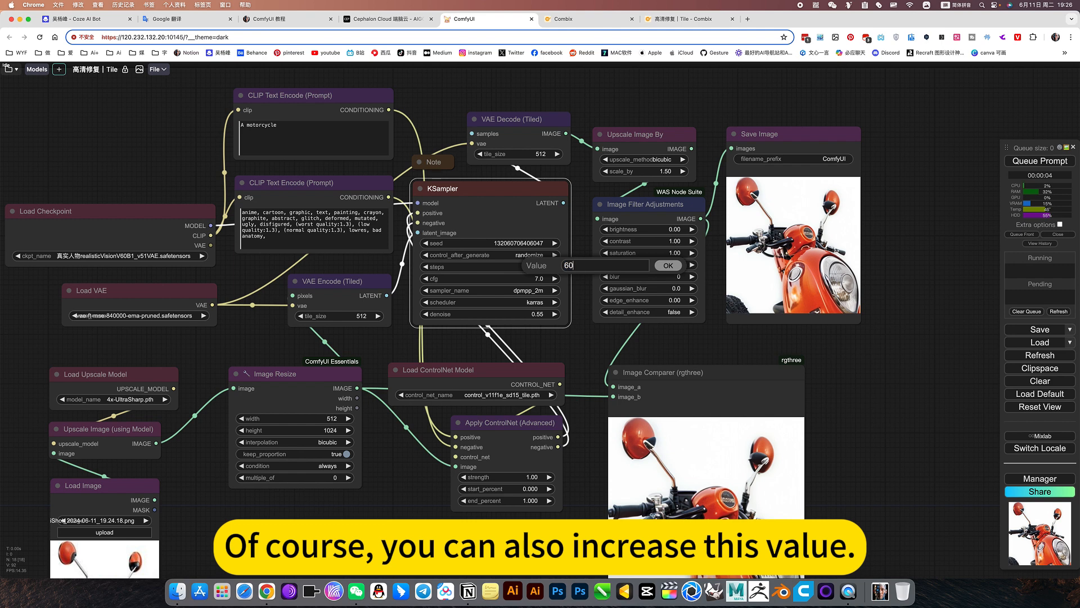
key(Return)
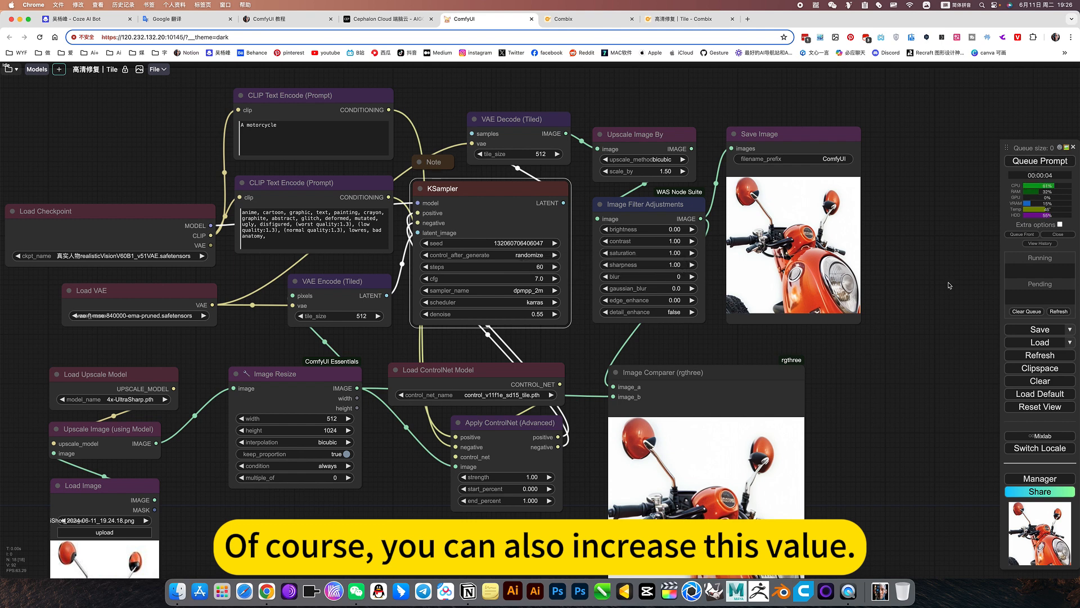
key(ctrl+Return)
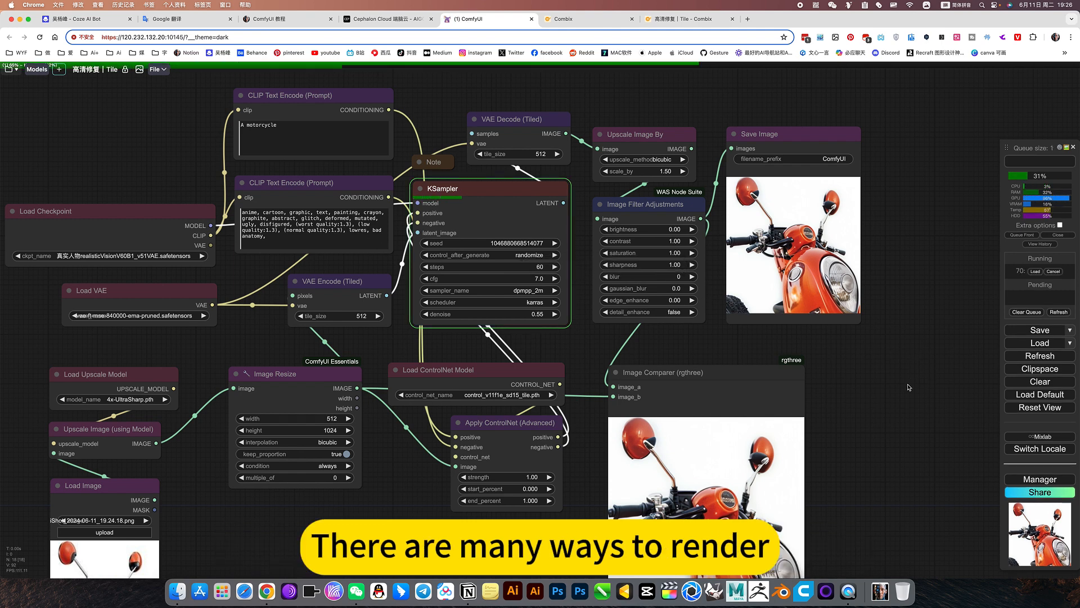
drag(908, 387, 878, 379)
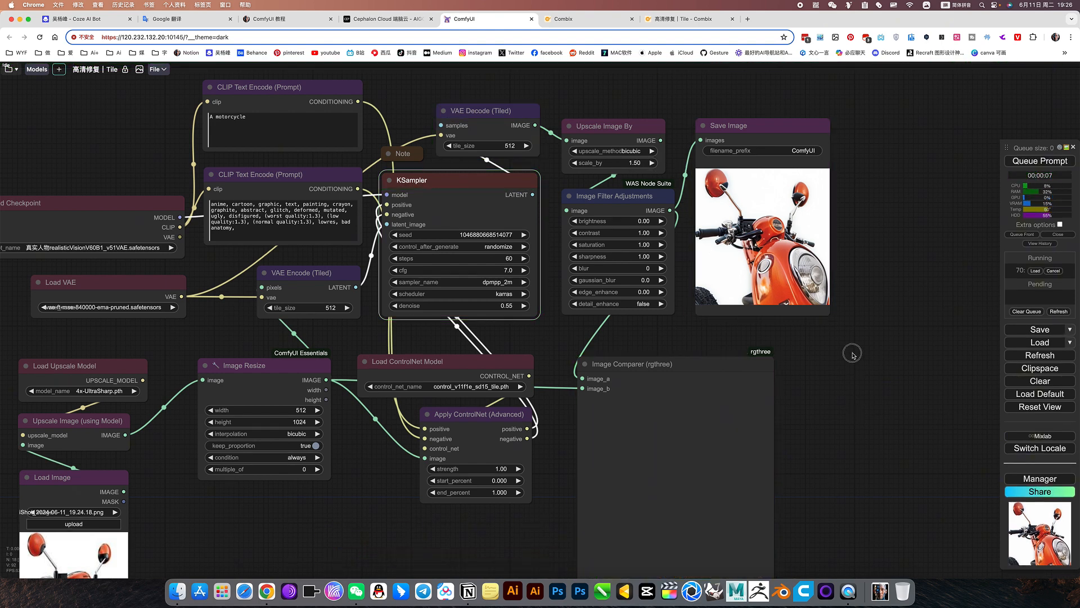
scroll(852, 355, down, 5)
drag(851, 484, 857, 464)
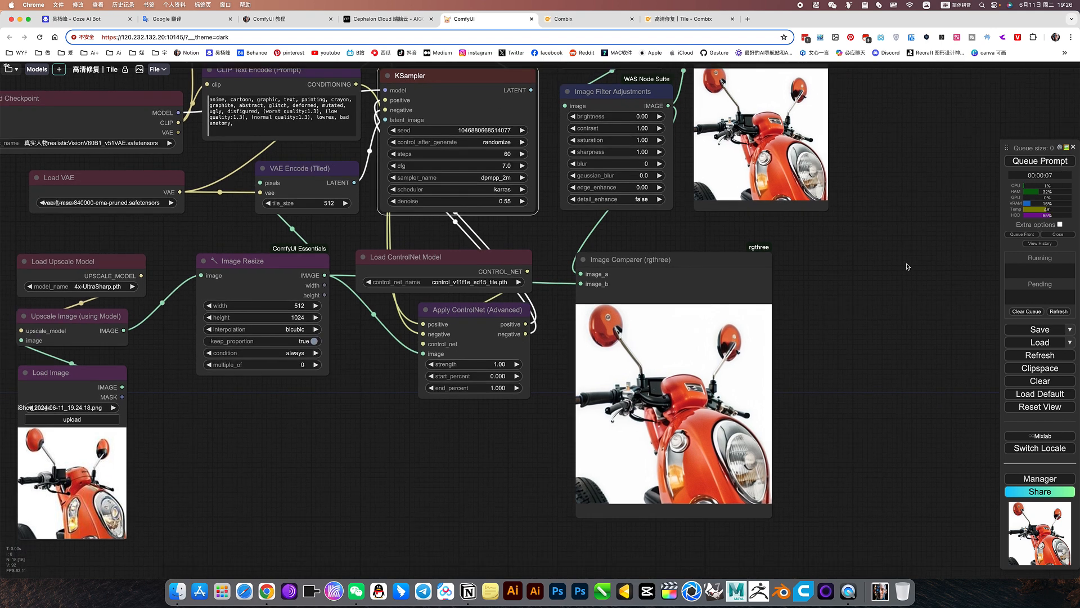
key(ctrl+Return)
drag(895, 268, 915, 281)
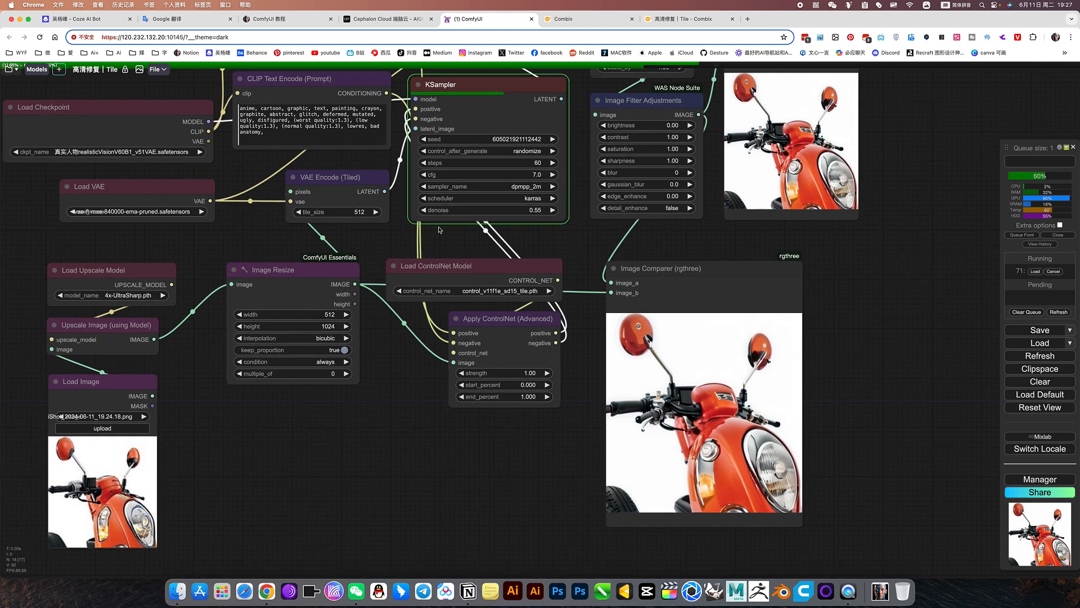
- Change the Load Checkpoint model to epicrealism_naturalSinRC1VAE.safetensors and run the repair workflow
scroll(159, 155, down, 1)
click(160, 152)
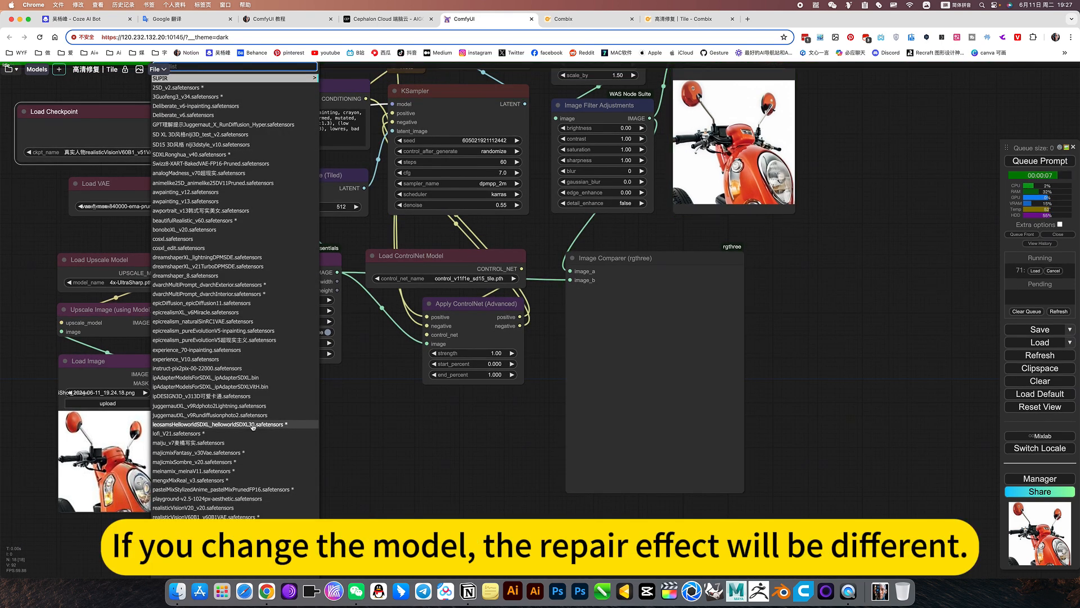
click(256, 321)
double_click(361, 412)
drag(361, 412, 404, 455)
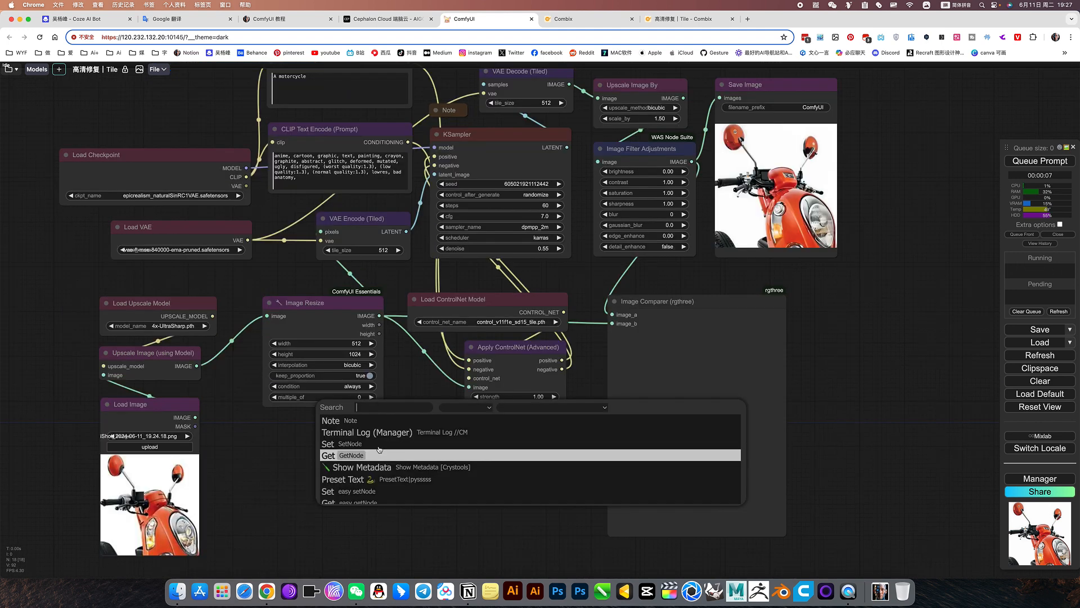
click(850, 363)
drag(836, 359, 859, 362)
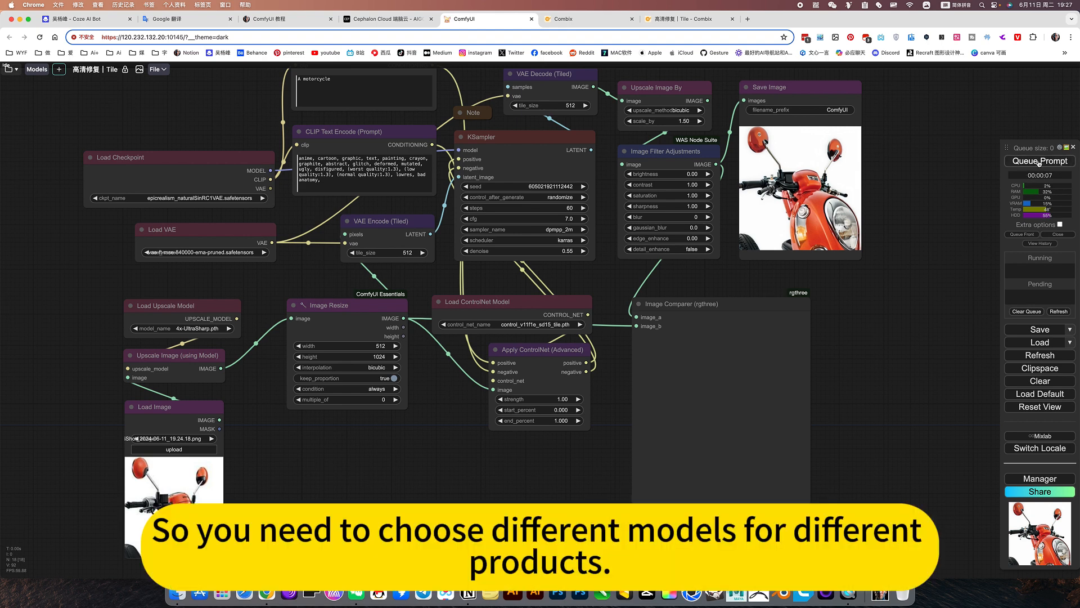
key(ctrl+Return)
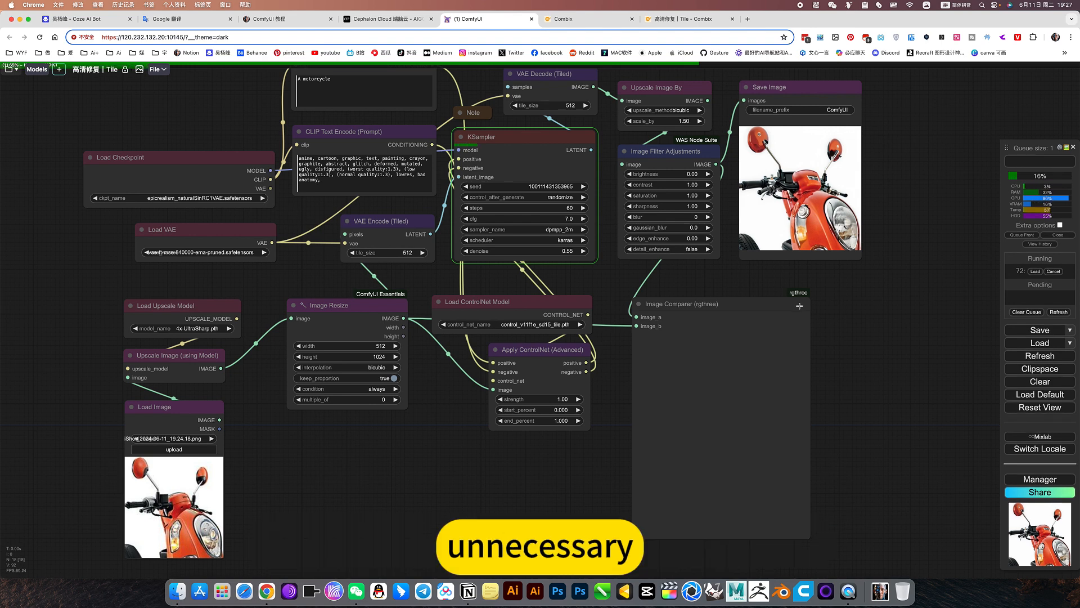
- Inspect the scooter image repaired with the epicrealism checkpoint in the Image Comparer node
scroll(875, 367, down, 4)
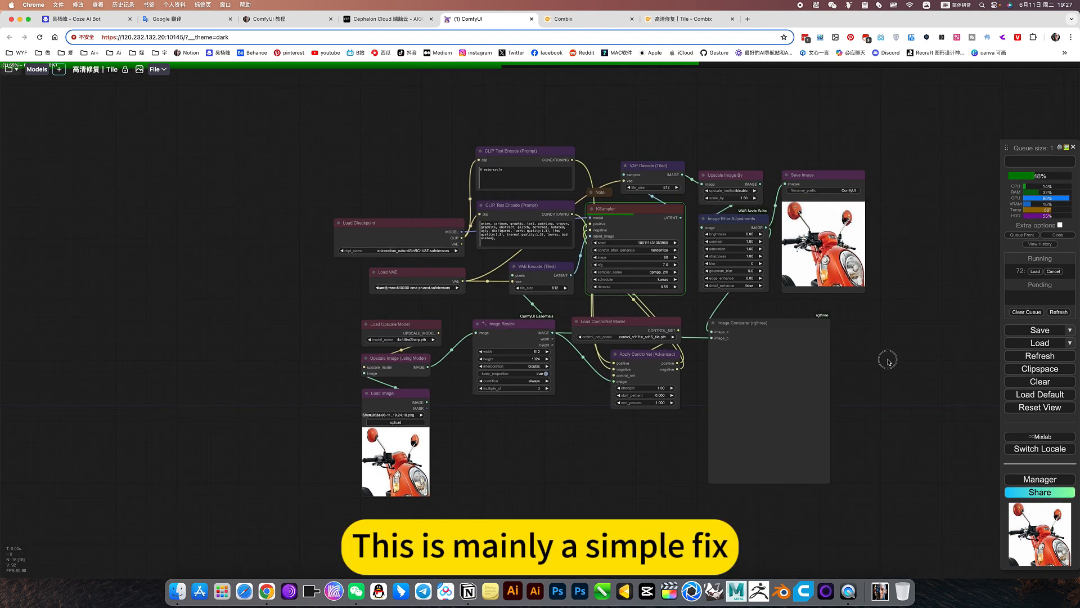
scroll(889, 349, up, 4)
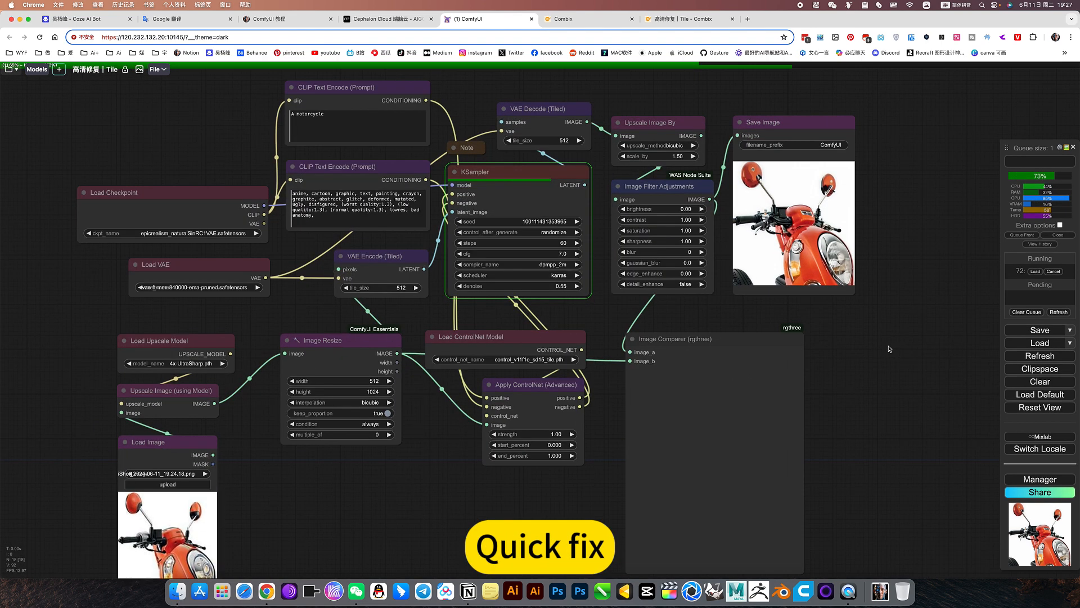
scroll(838, 364, down, 3)
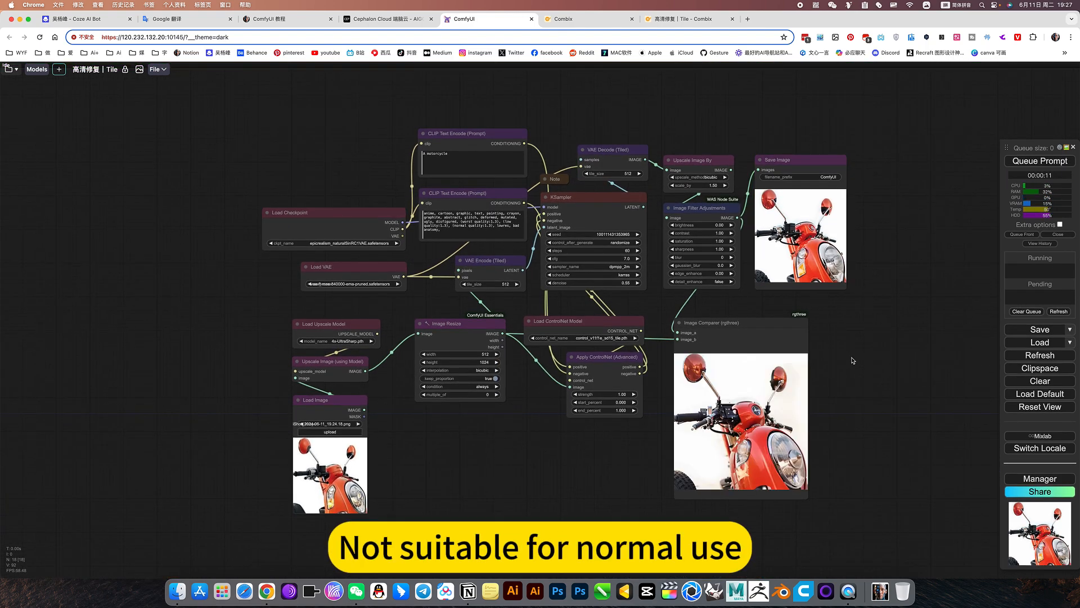
scroll(812, 433, up, 6)
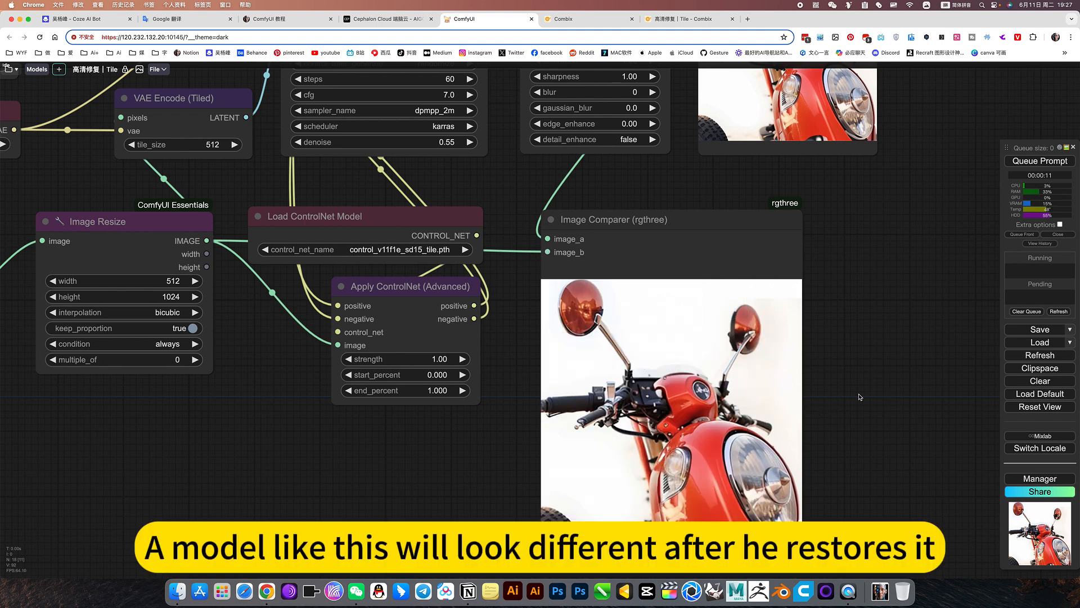
- Set the Load Checkpoint model to realisticVisionV20_v20.safetensors and run the repair workflow
scroll(860, 397, down, 3)
drag(890, 342, 907, 361)
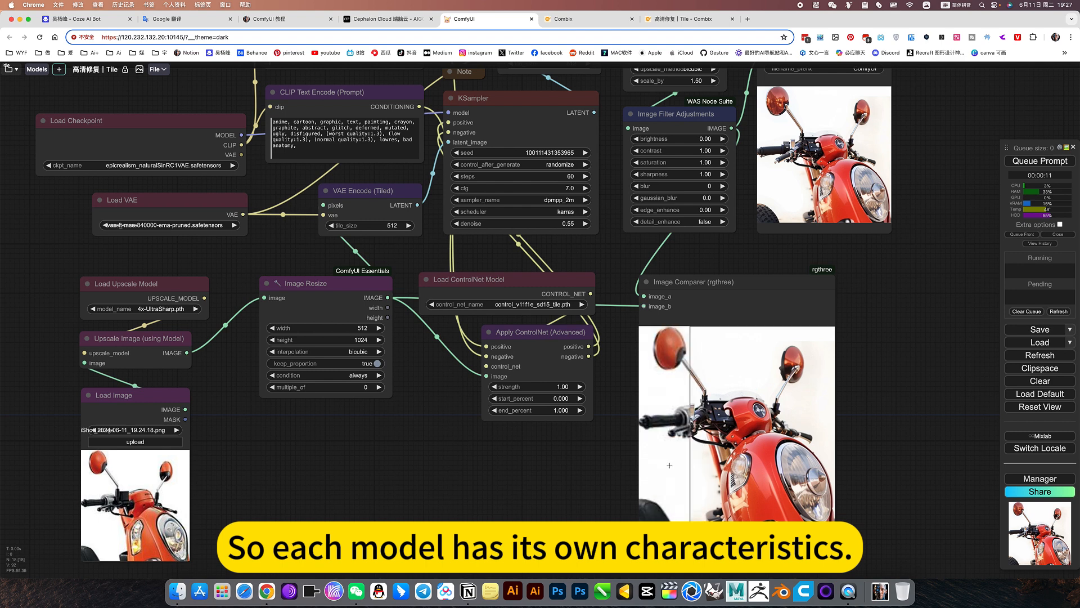
click(198, 166)
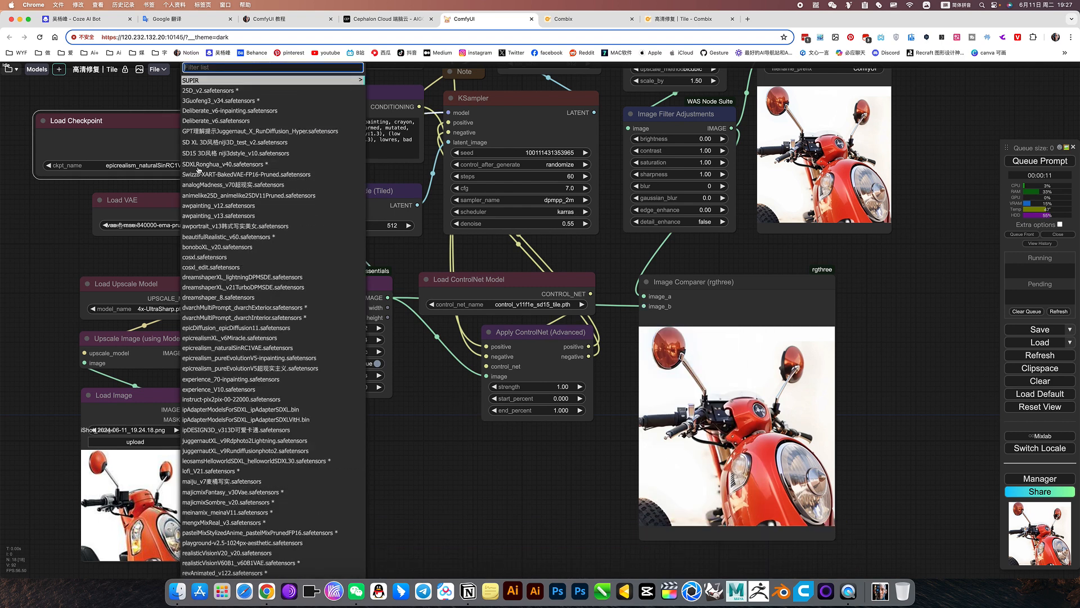
scroll(270, 419, down, 10)
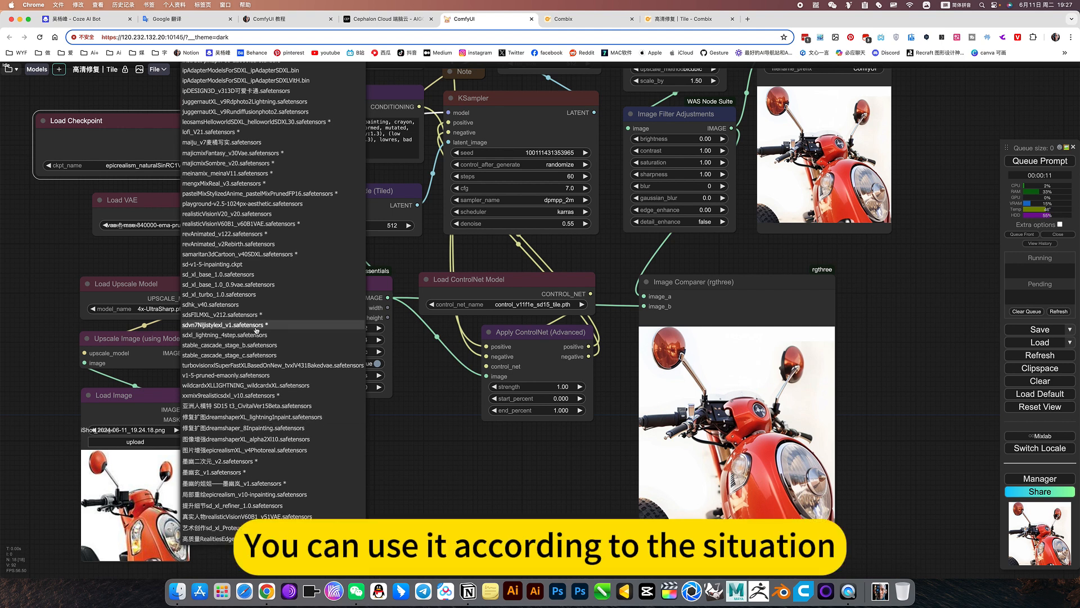
click(229, 214)
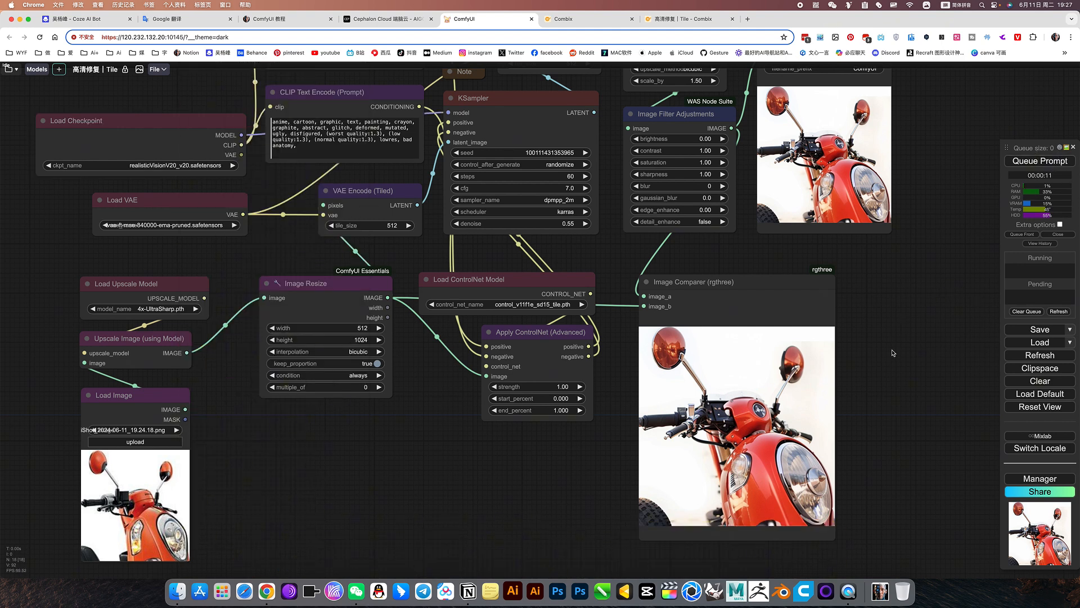
scroll(900, 326, down, 6)
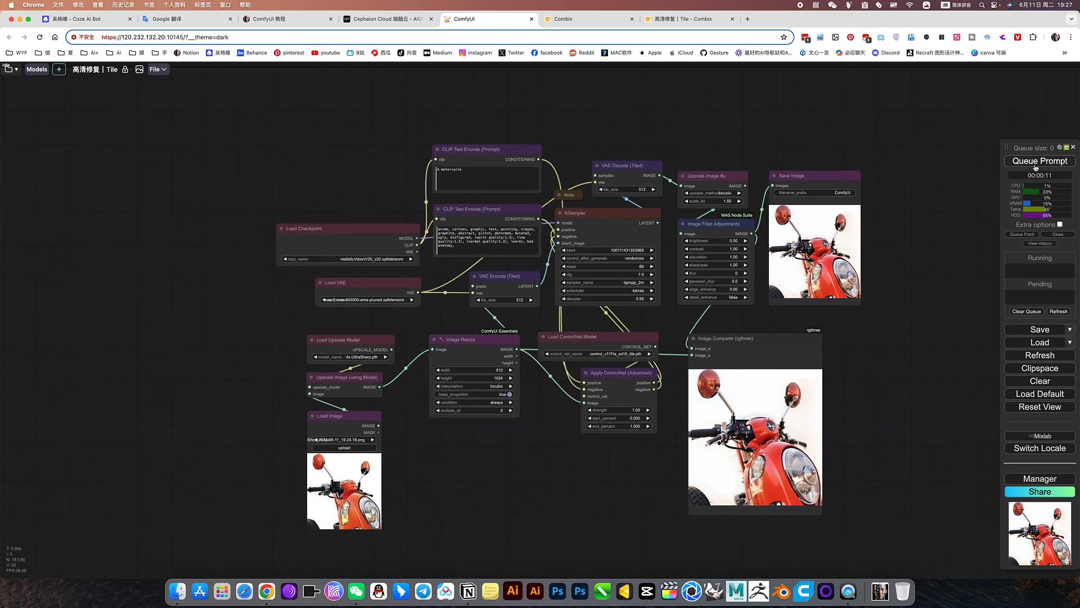
drag(852, 392, 799, 385)
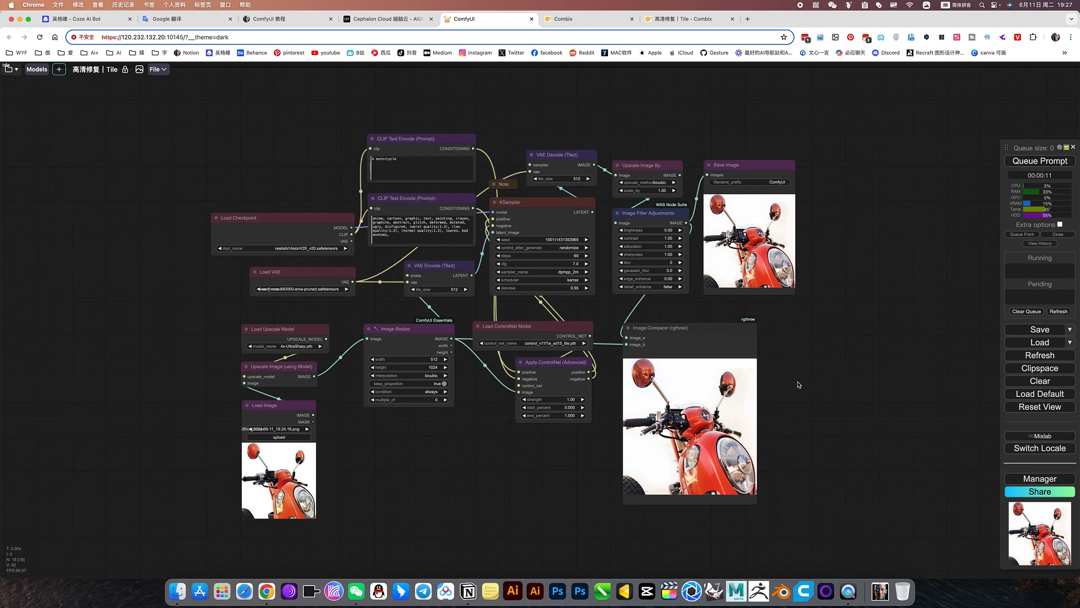
- Look through the saved workflows in the Workspace folder that holds 高清修复｜Tile
click(9, 68)
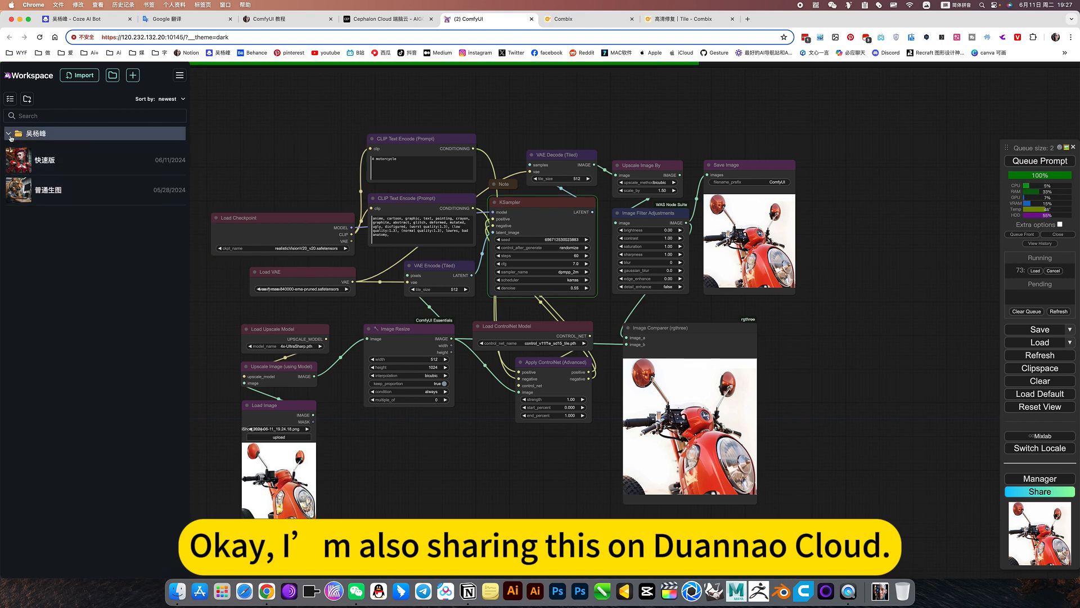
click(9, 134)
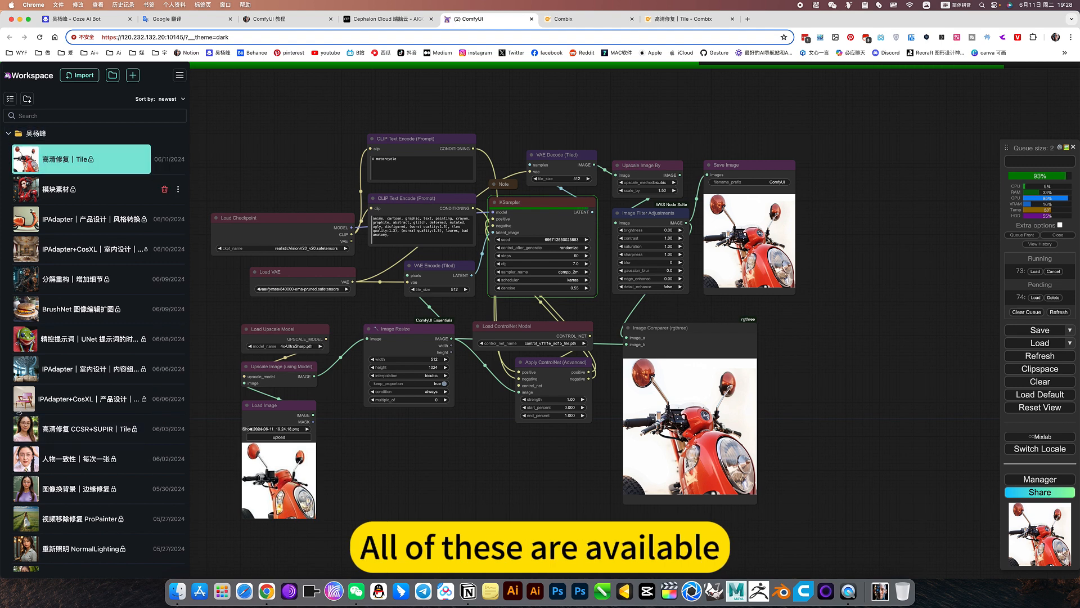
scroll(228, 165, up, 2)
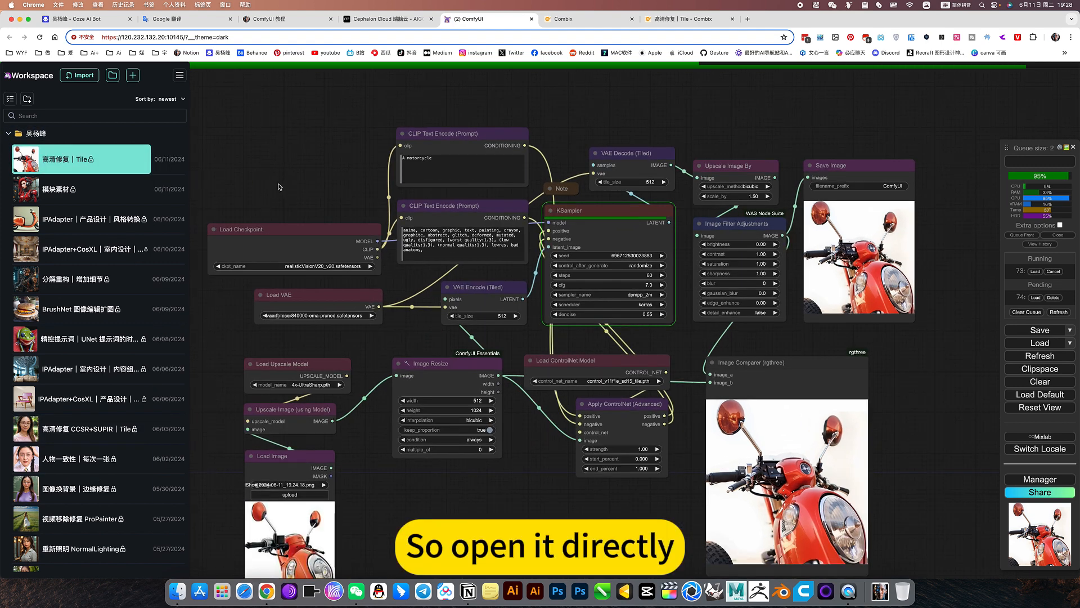
click(280, 189)
- Review the models available to the Load VAE, Load ControlNet Model, Load Checkpoint and Load Upscale Model nodes without changing any selection
click(349, 315)
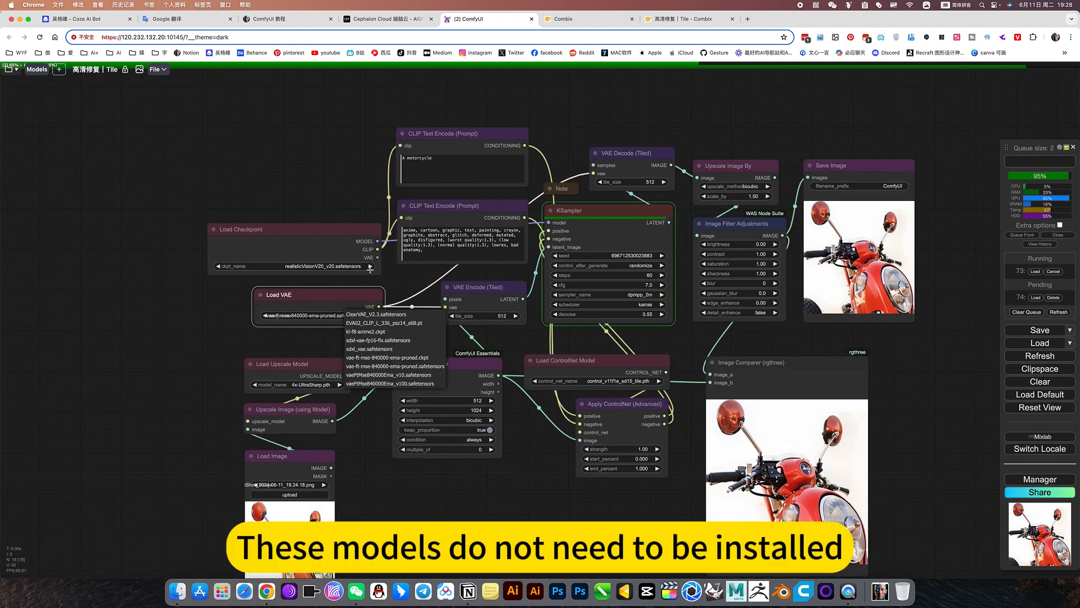
scroll(332, 199, up, 4)
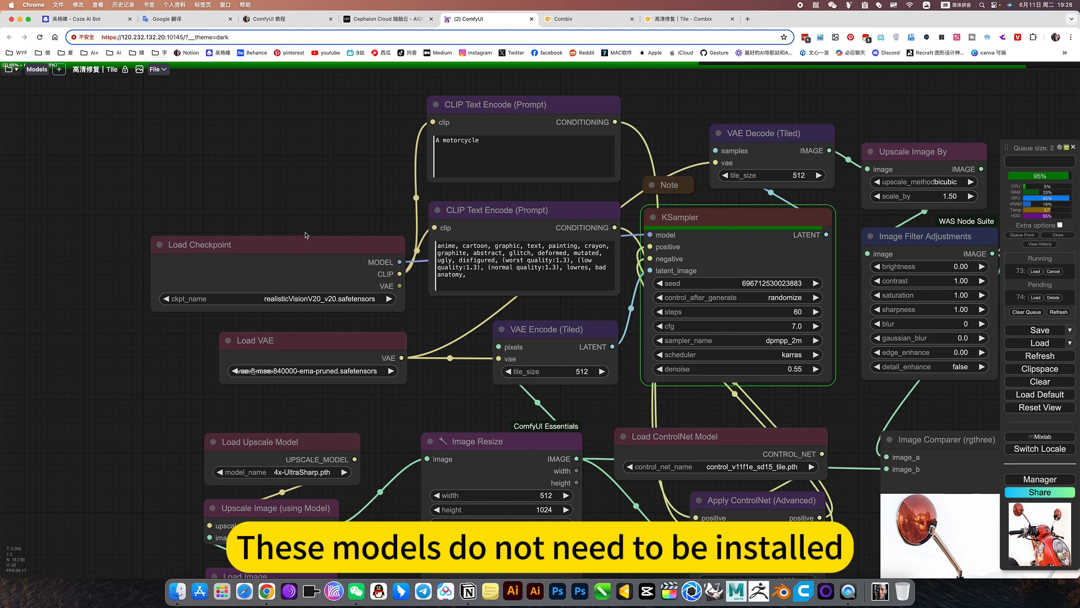
click(730, 466)
click(354, 300)
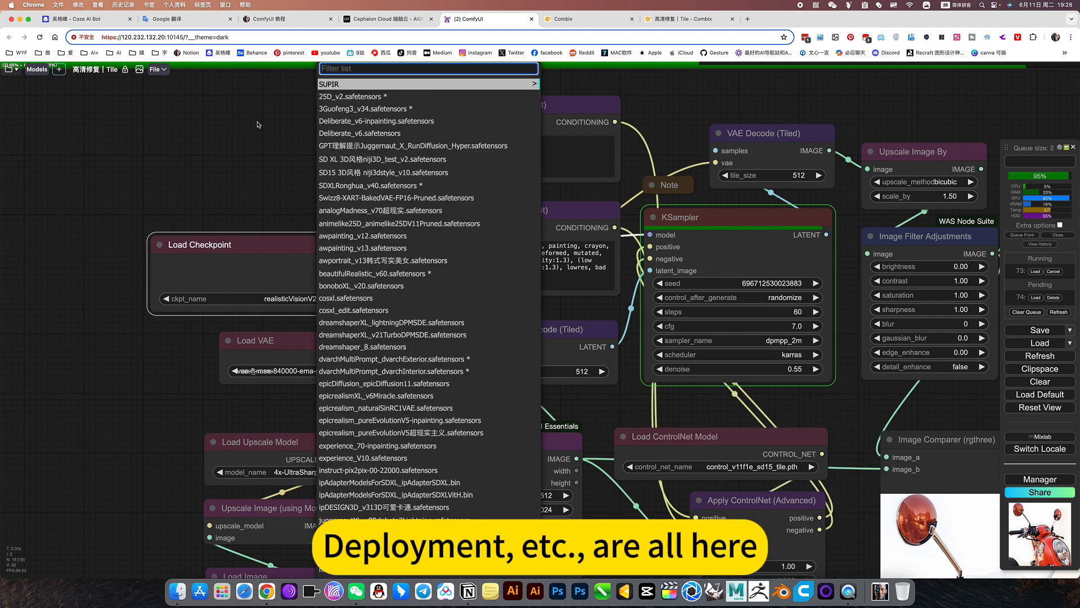
click(275, 171)
drag(252, 140, 105, 111)
scroll(574, 385, down, 4)
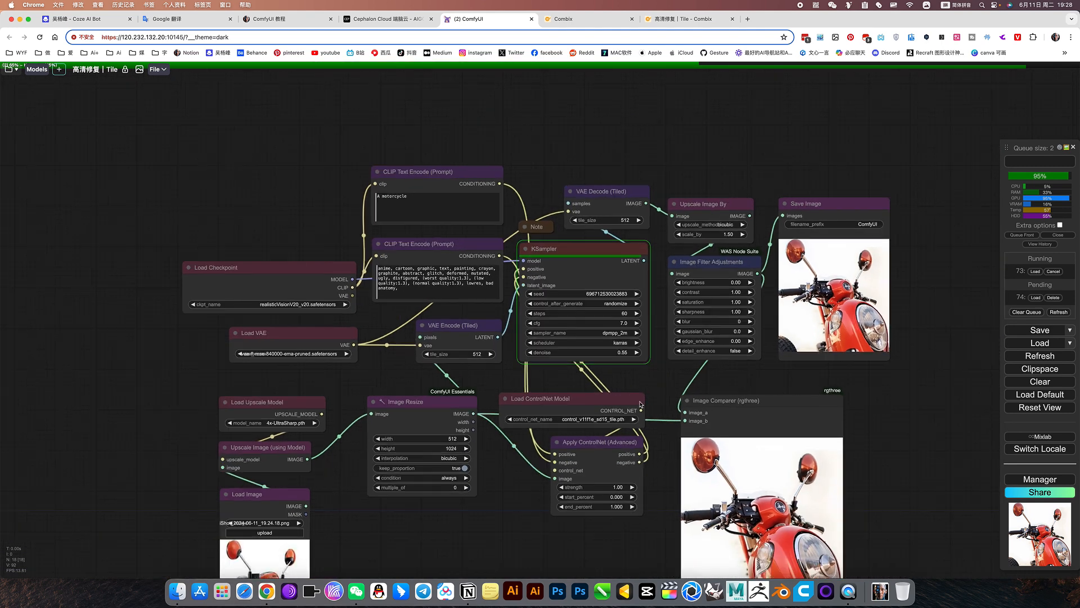
drag(912, 451, 863, 381)
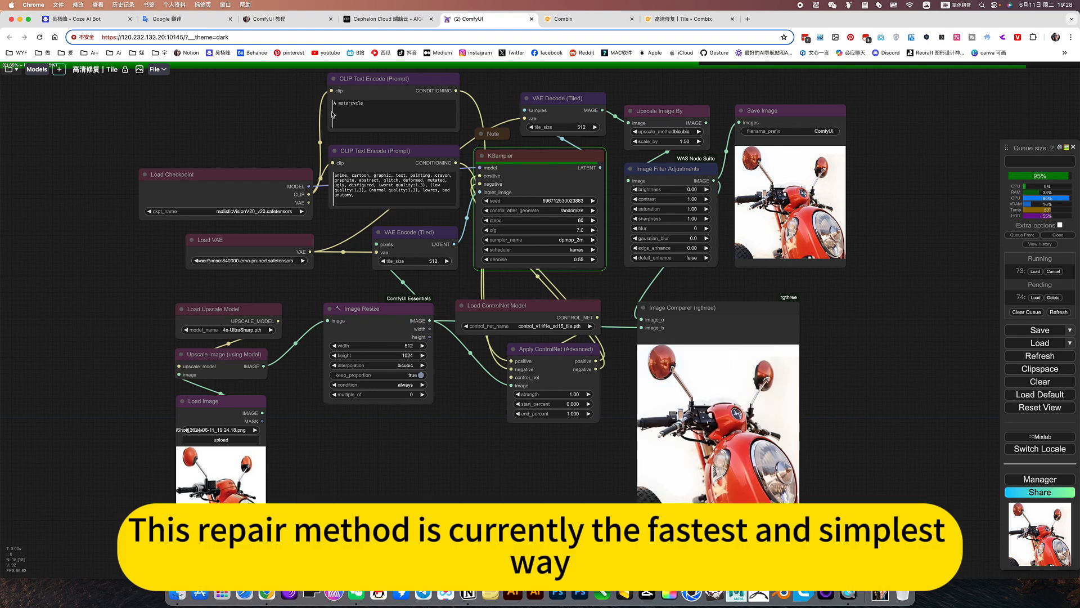
drag(901, 345, 902, 359)
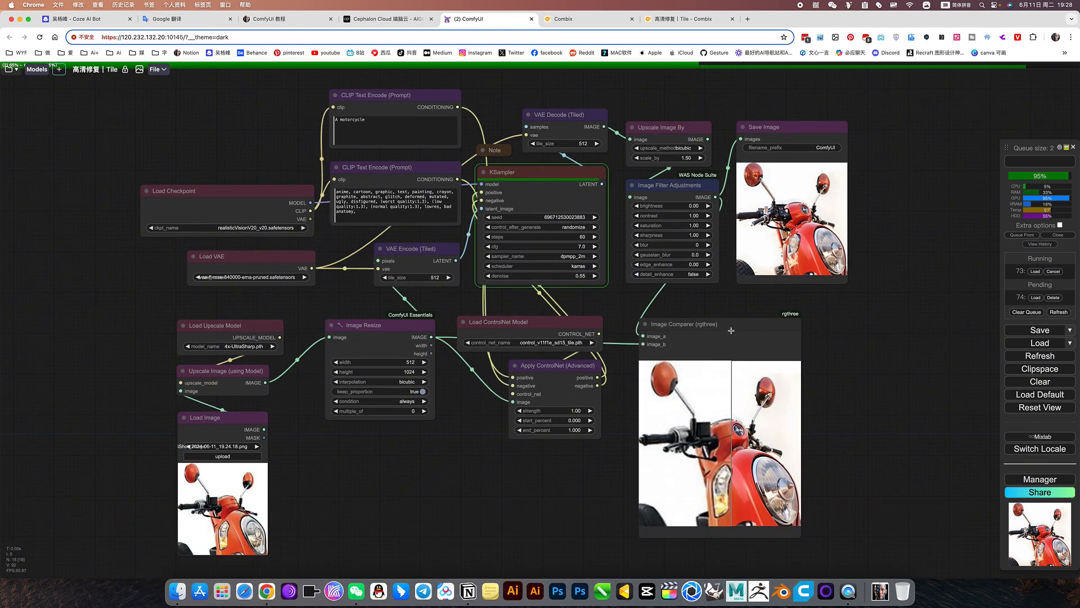
click(251, 346)
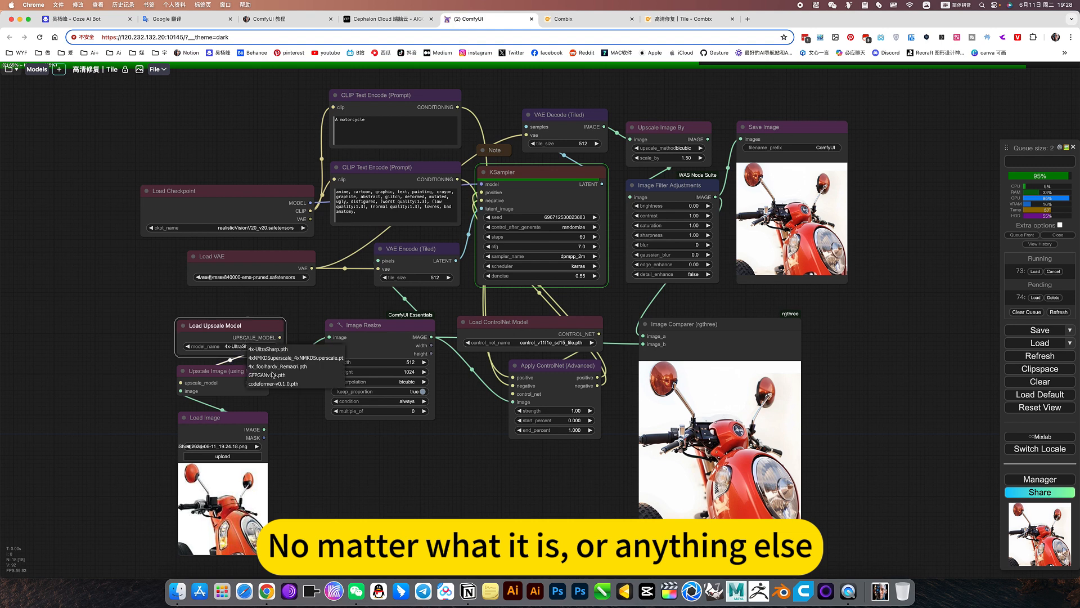
click(382, 470)
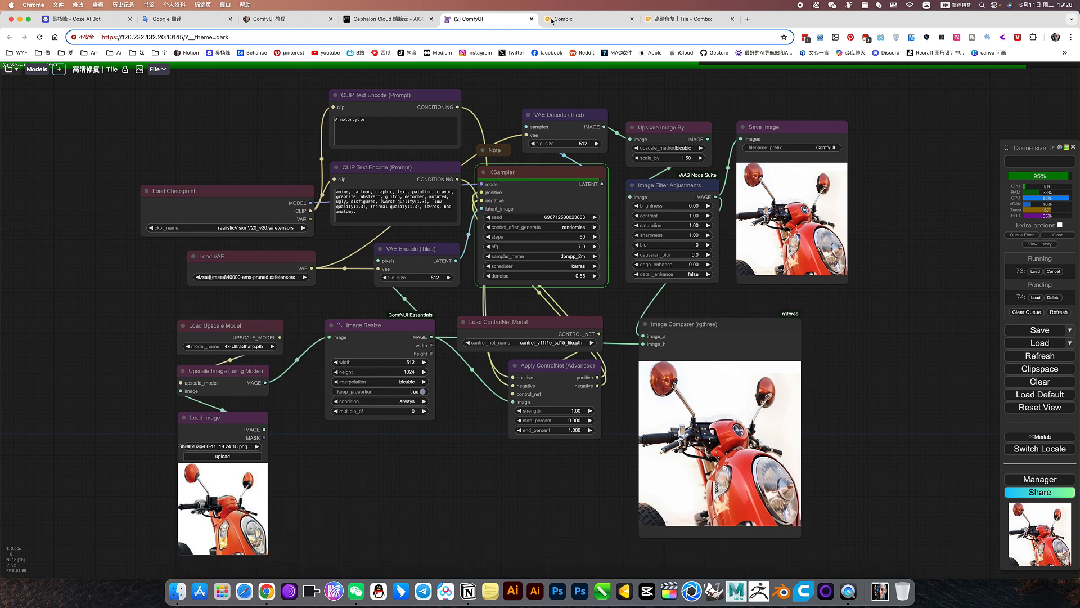
- View the Cephalon Cloud app page, and locate the 高清修复｜Tile.json download under the first workflow on the ComfyUI 教程 page
click(378, 18)
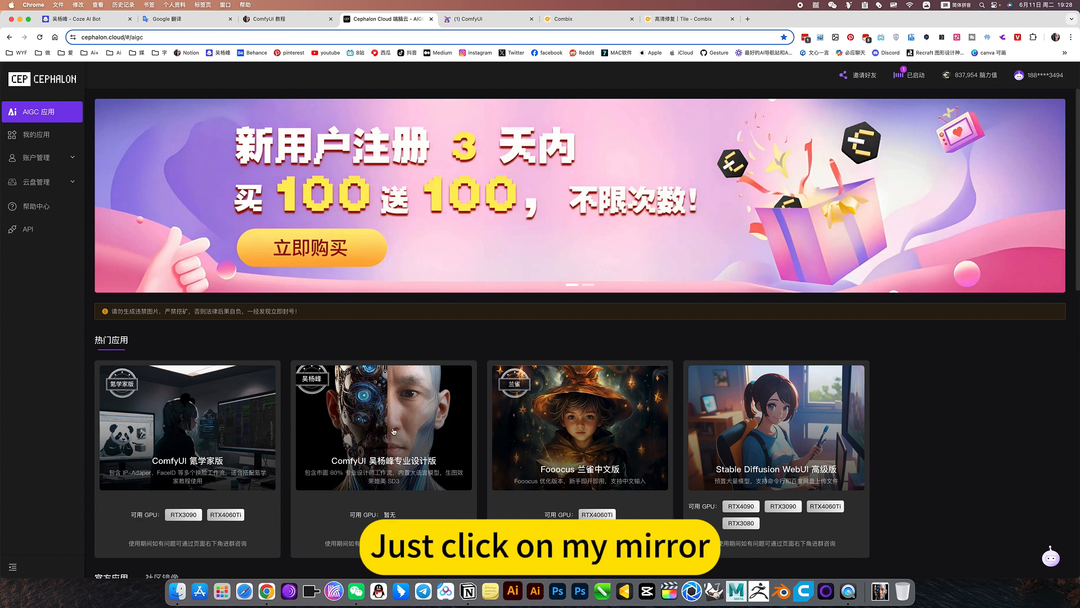
click(284, 18)
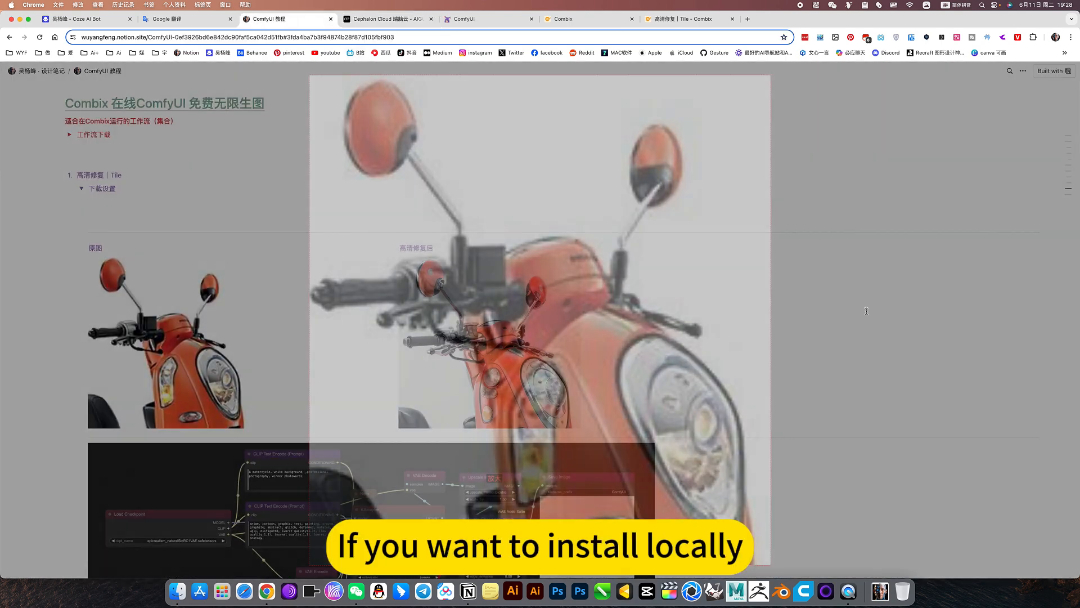
click(874, 278)
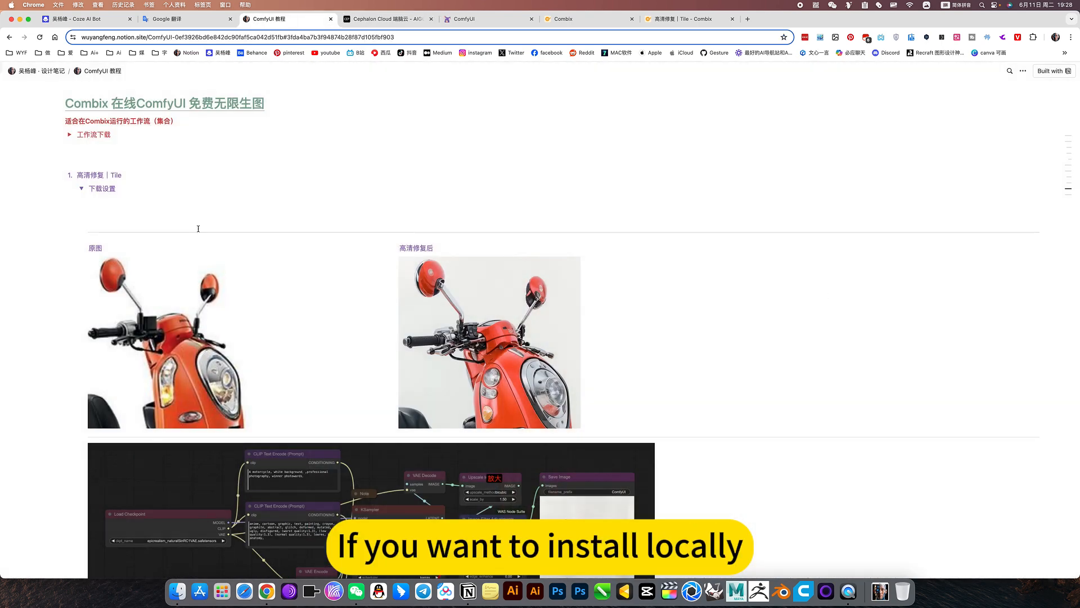
click(82, 189)
scroll(133, 229, up, 3)
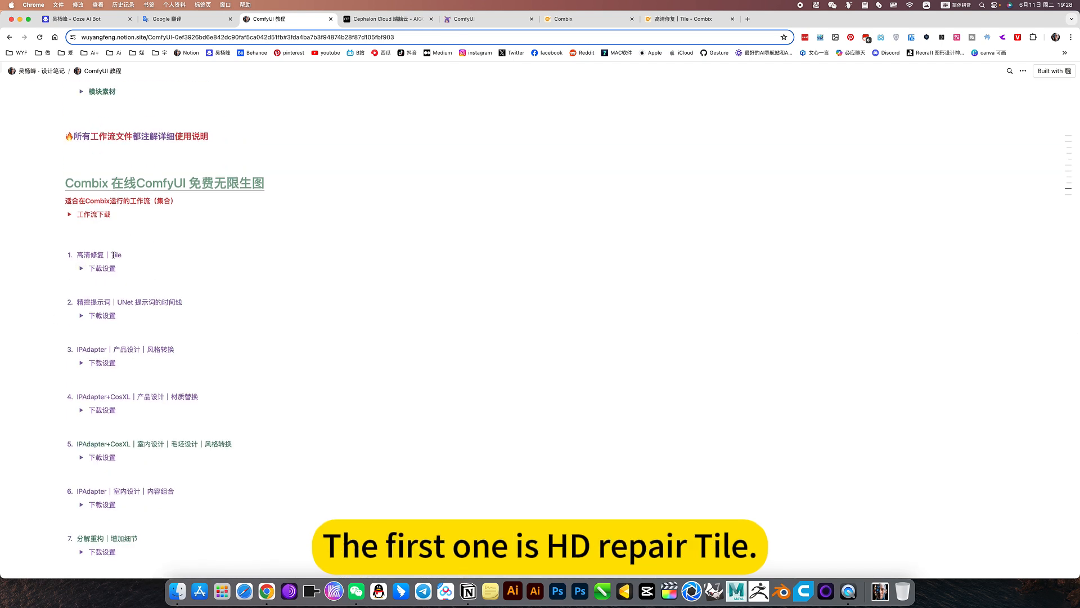
click(82, 269)
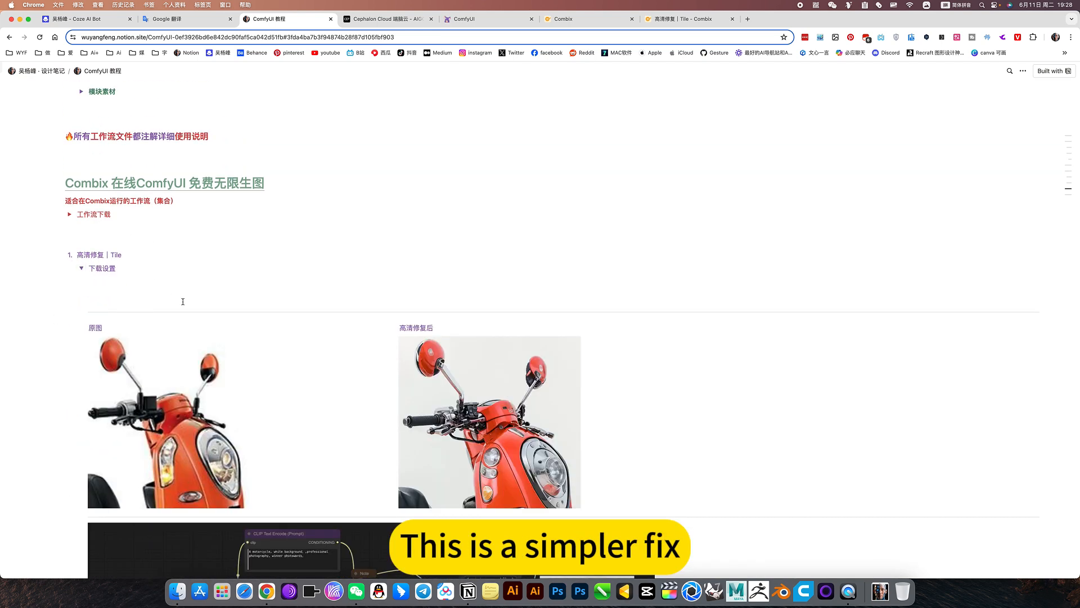
scroll(183, 302, down, 5)
scroll(497, 357, down, 3)
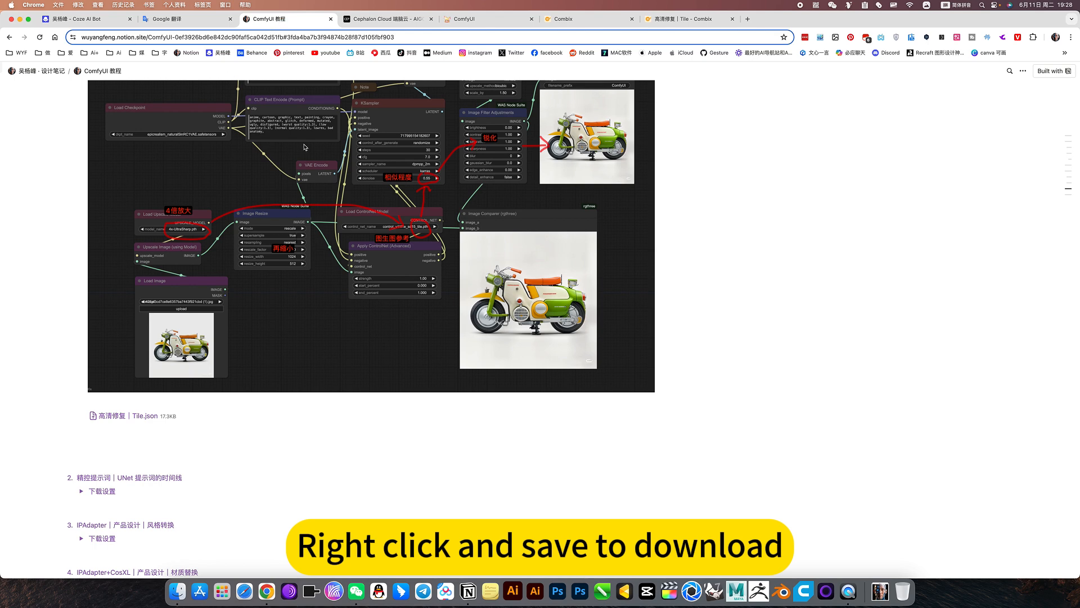
scroll(304, 147, up, 1)
- Switch to Combix and compare its My Workflows page with the nodes of the open 高清修复｜Tile workflow
click(554, 19)
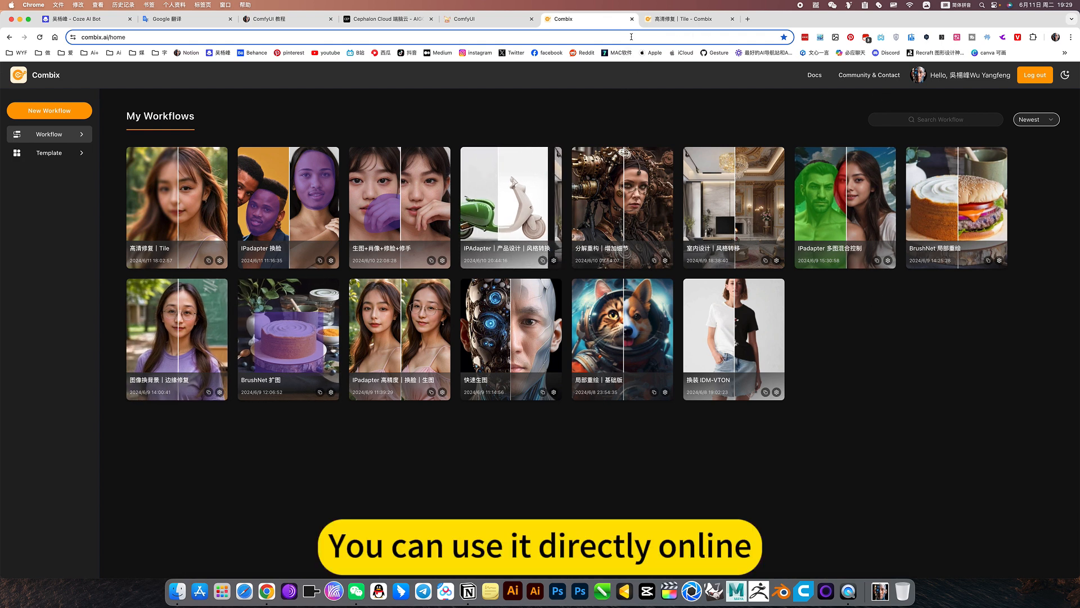
click(687, 19)
drag(711, 372, 695, 392)
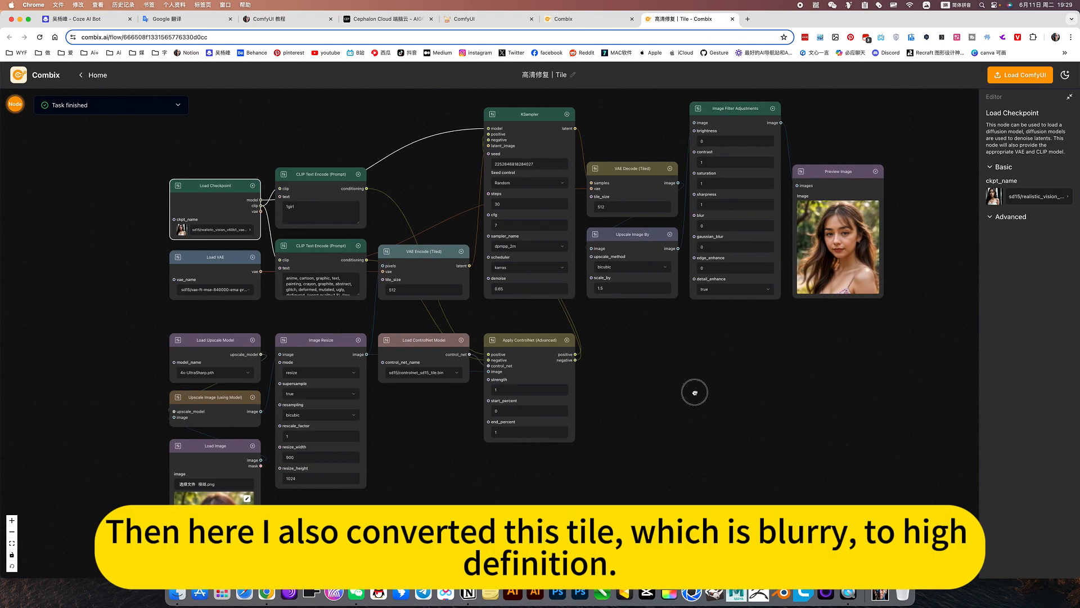
click(564, 18)
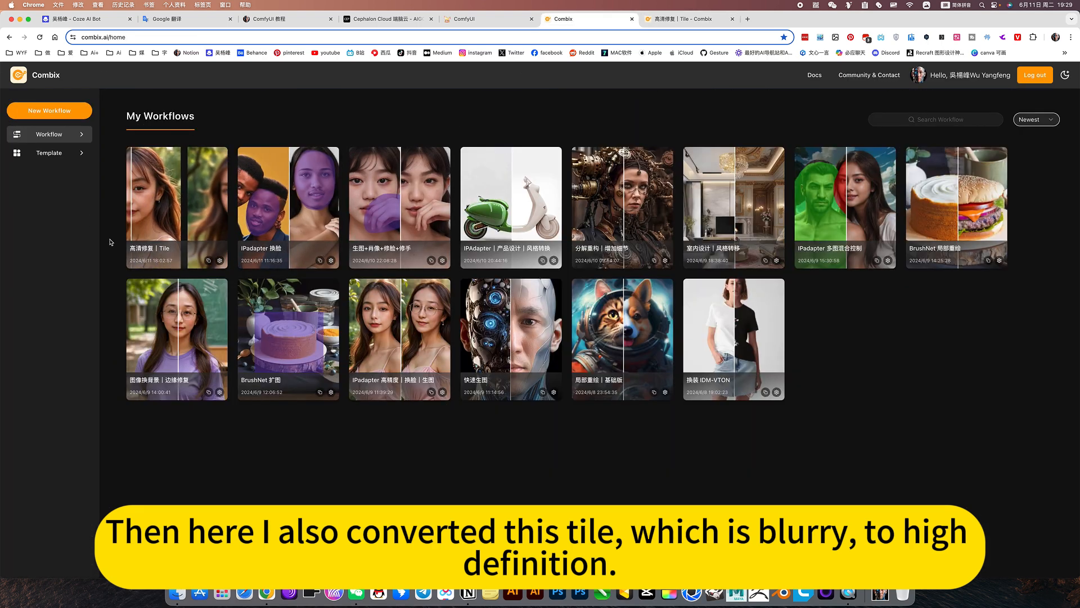
click(706, 20)
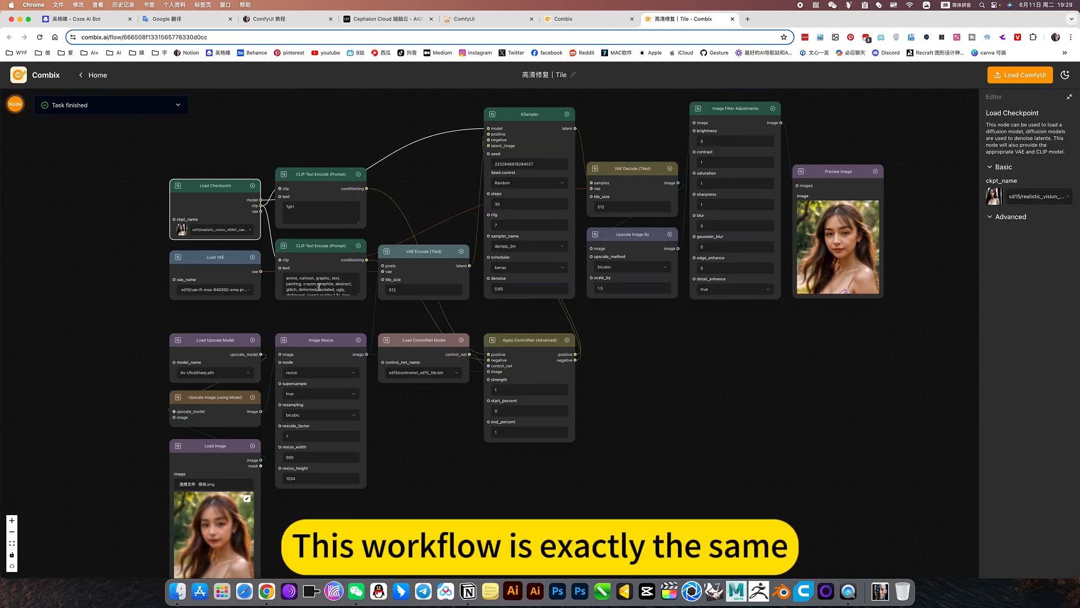
drag(776, 401, 780, 394)
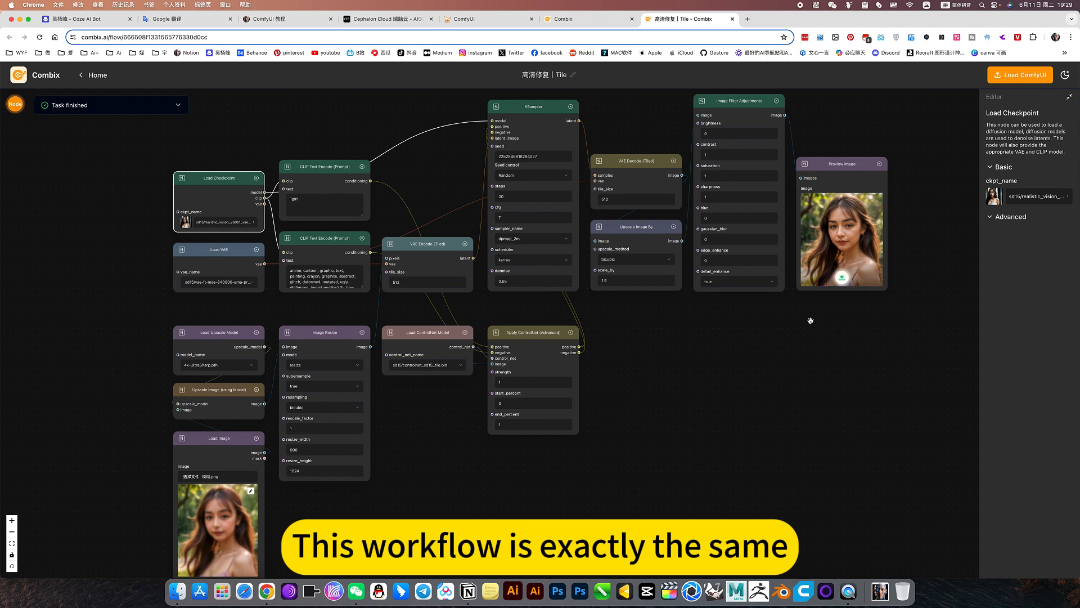
drag(793, 333, 774, 333)
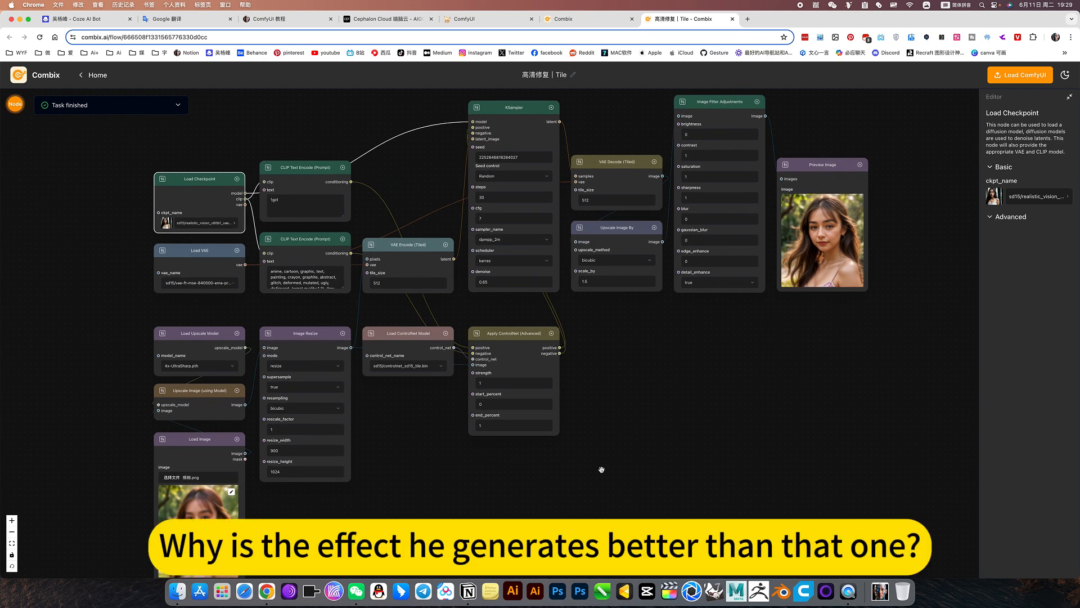
- Run the 高清修复｜Tile workflow in Combix on the portrait image
drag(601, 469, 567, 470)
key(ctrl+Return)
drag(368, 474, 410, 487)
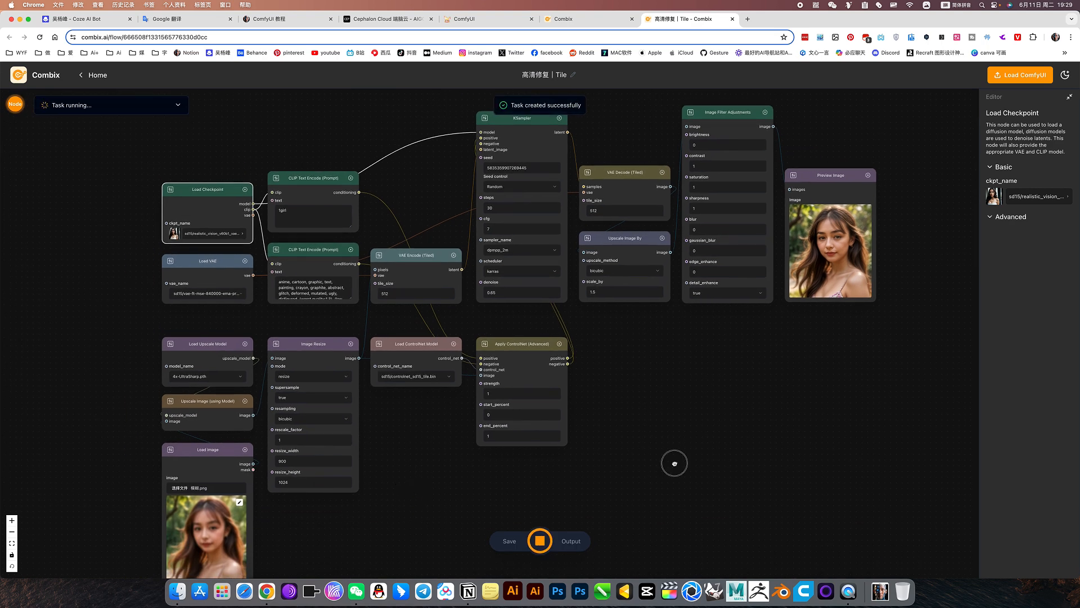
drag(674, 463, 661, 464)
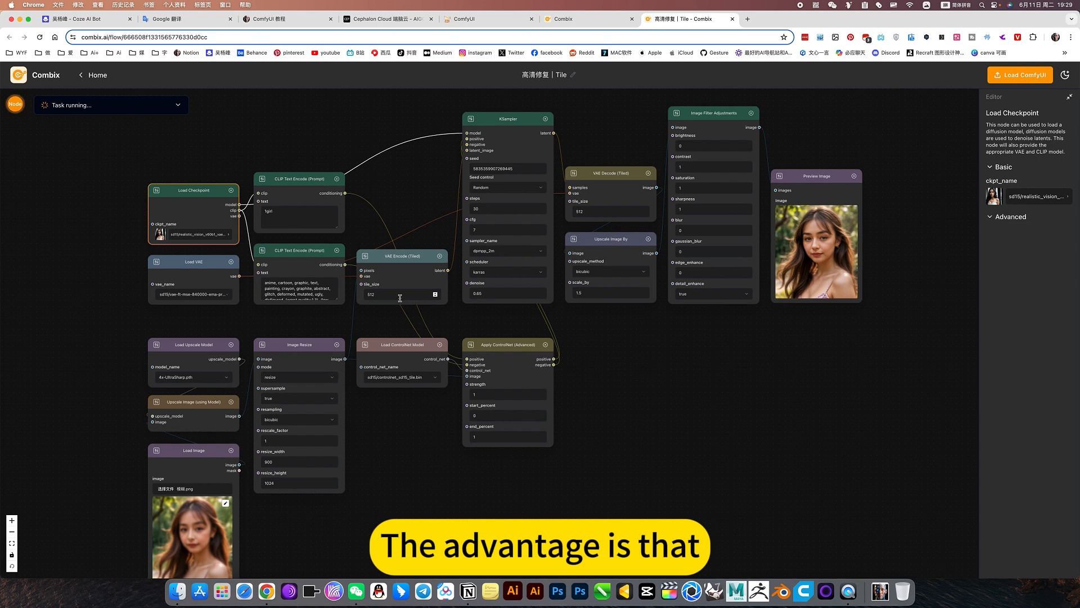
drag(654, 398, 654, 386)
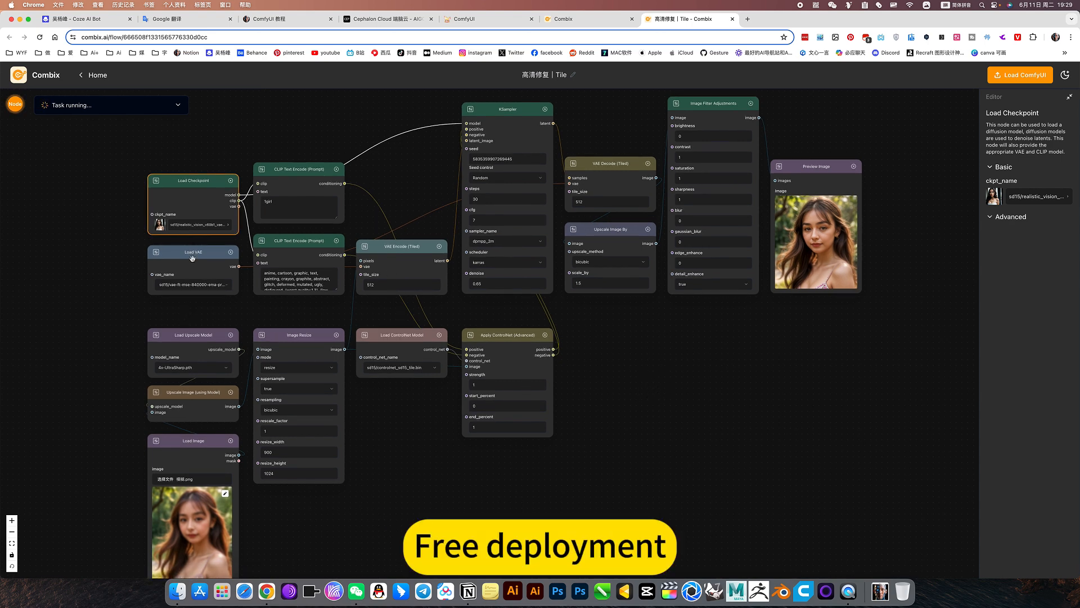
- Review the models offered by the Load Checkpoint, Load ControlNet Model and Load VAE nodes in Combix without changing any selection
click(202, 224)
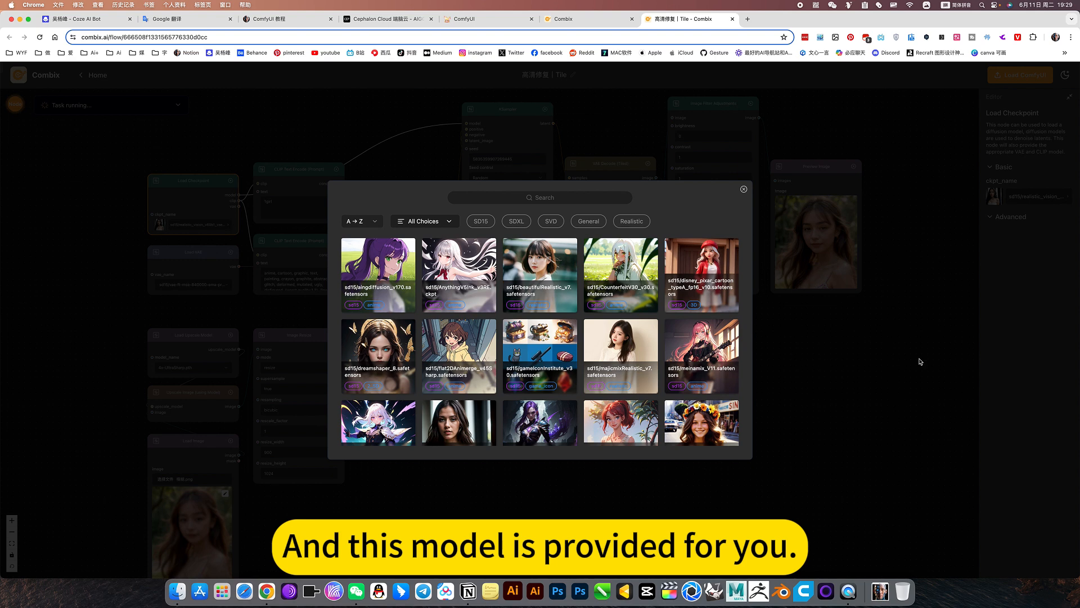
click(850, 343)
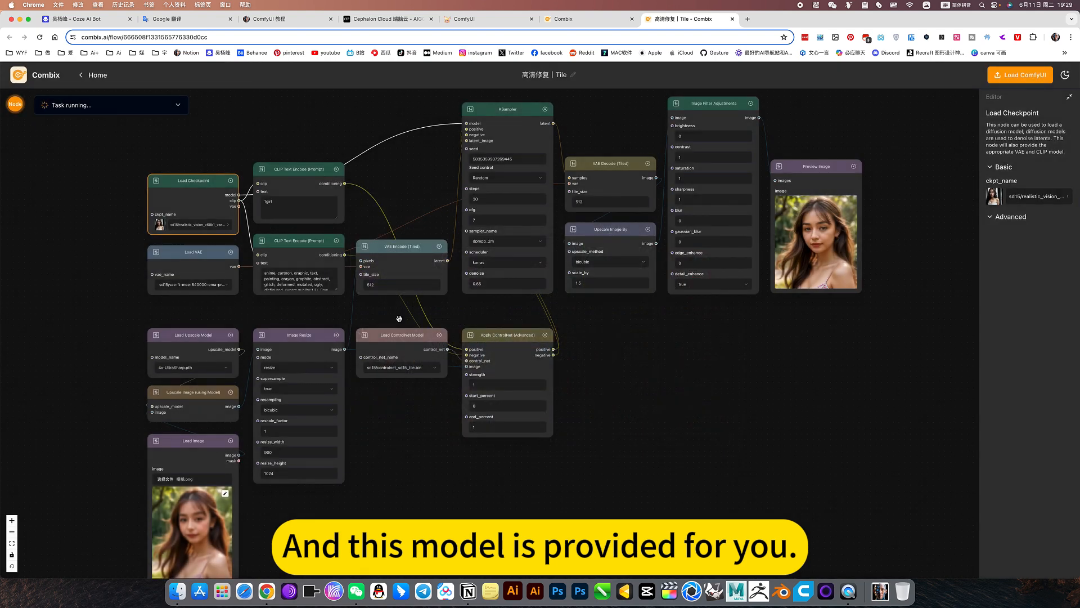
click(406, 370)
click(398, 370)
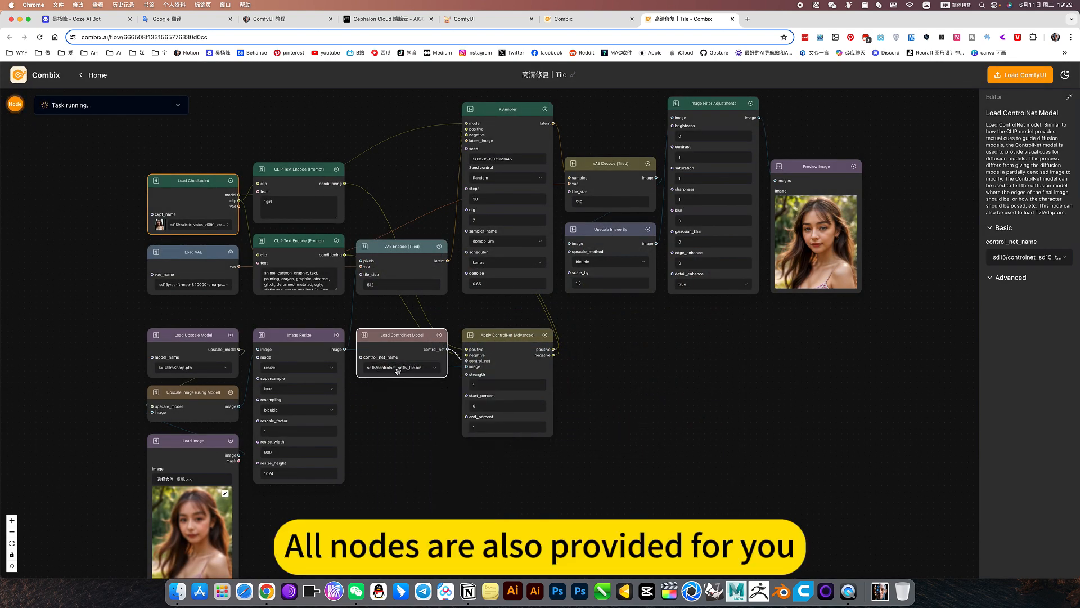
click(203, 288)
click(205, 287)
click(825, 390)
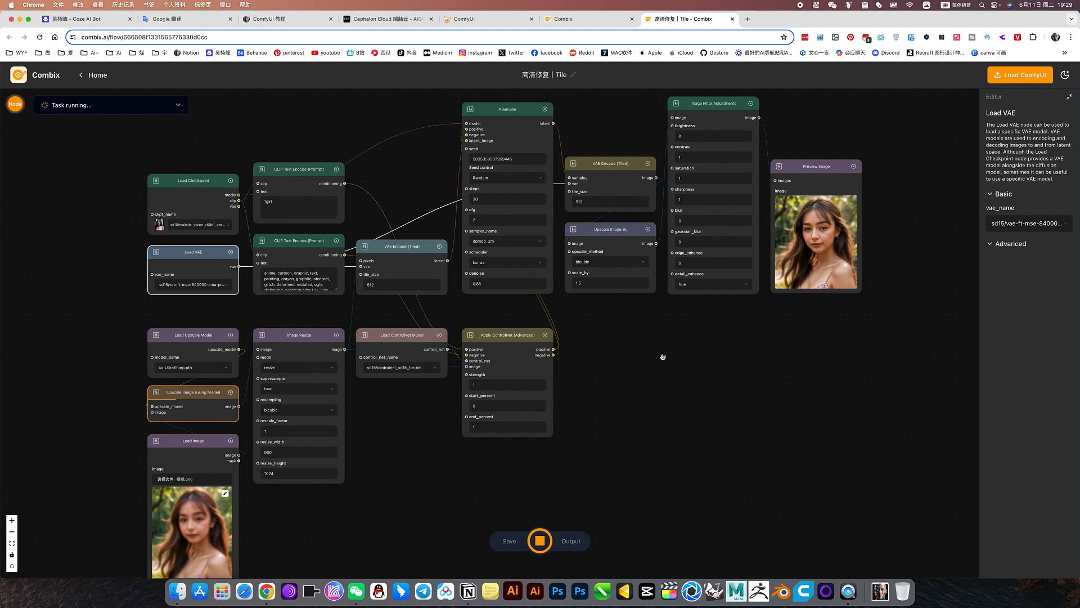
double_click(650, 353)
click(737, 419)
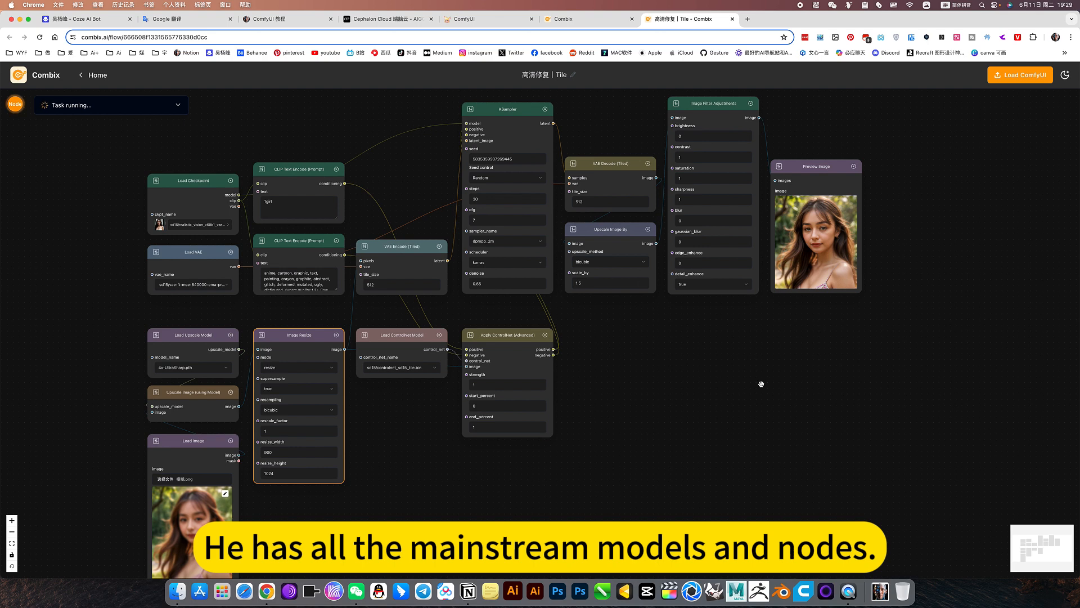
- Check the ControlNet, VAE and checkpoint choices once more, leaving every selection as it is
drag(648, 383, 708, 407)
click(488, 375)
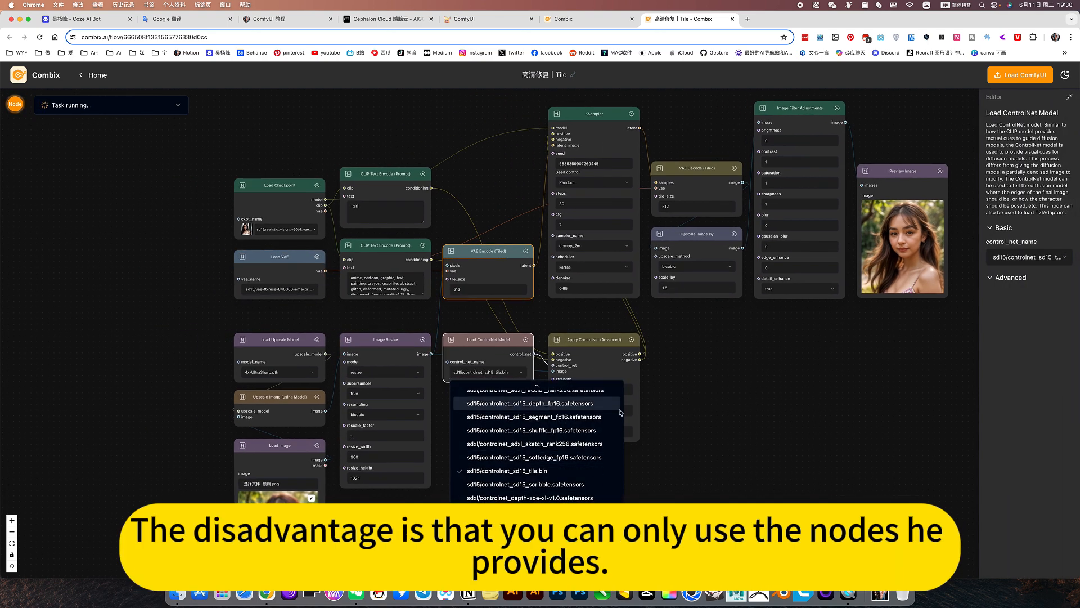
click(273, 292)
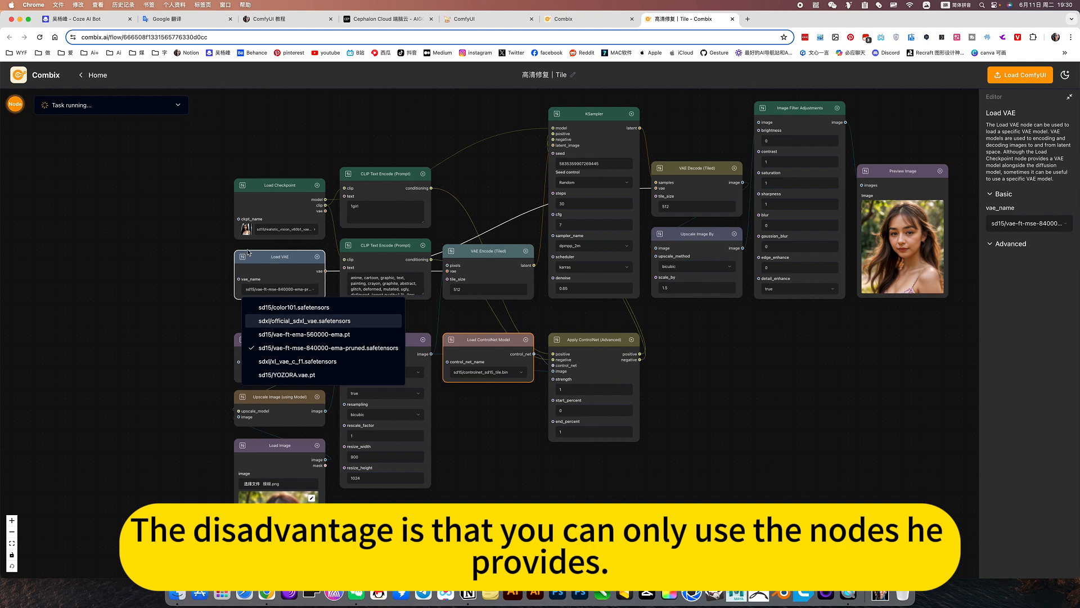
click(203, 253)
click(299, 232)
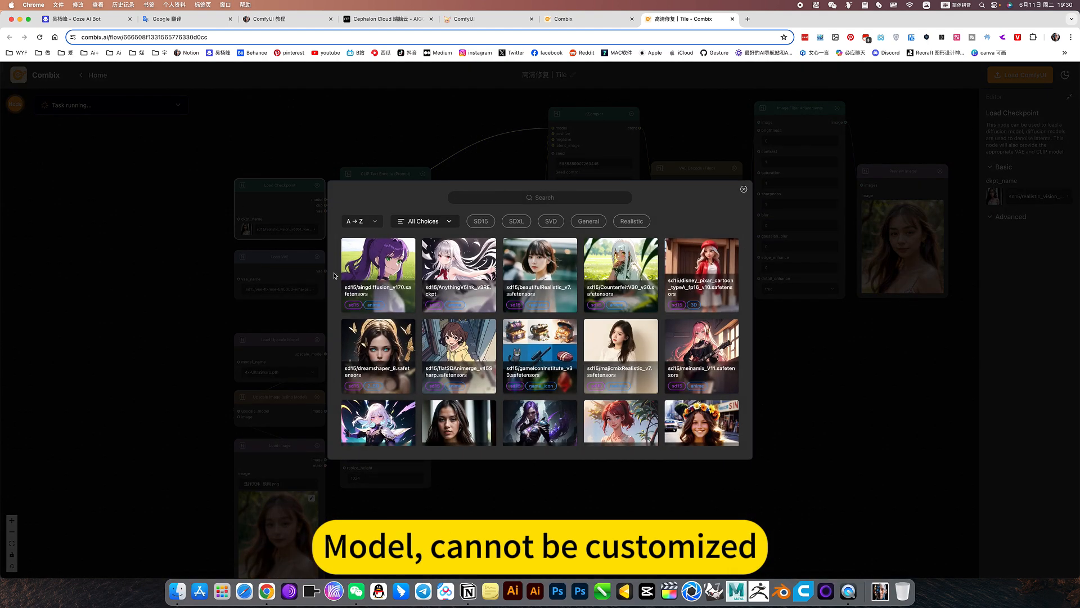
click(807, 388)
- Place the Preview Image node below Image Resize to compare it closely with the Load Image portrait, and return it beside Image Filter Adjustments
drag(794, 398, 729, 403)
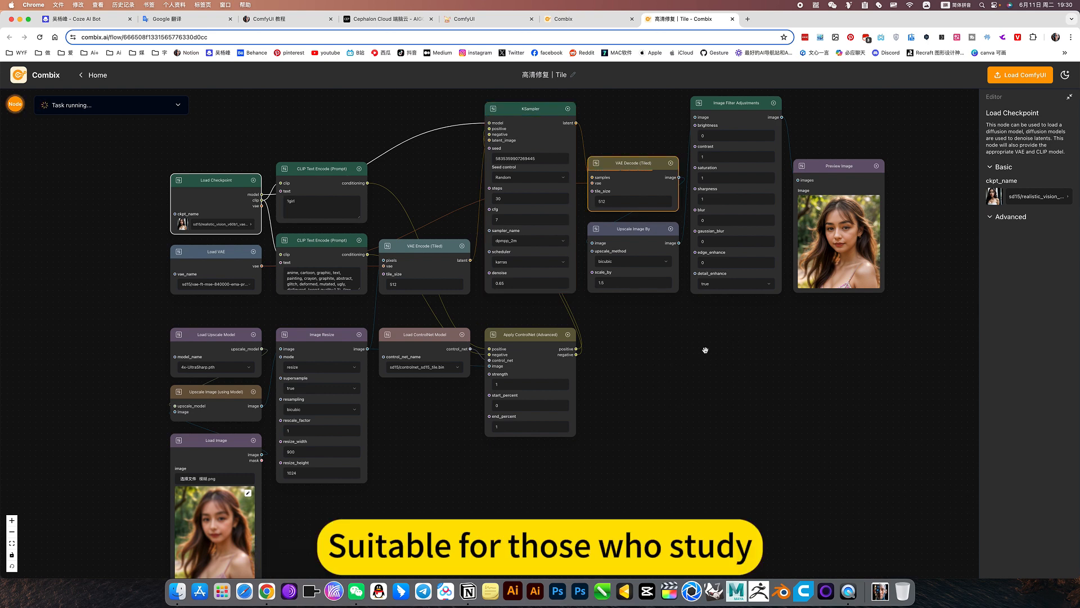
drag(711, 351, 723, 357)
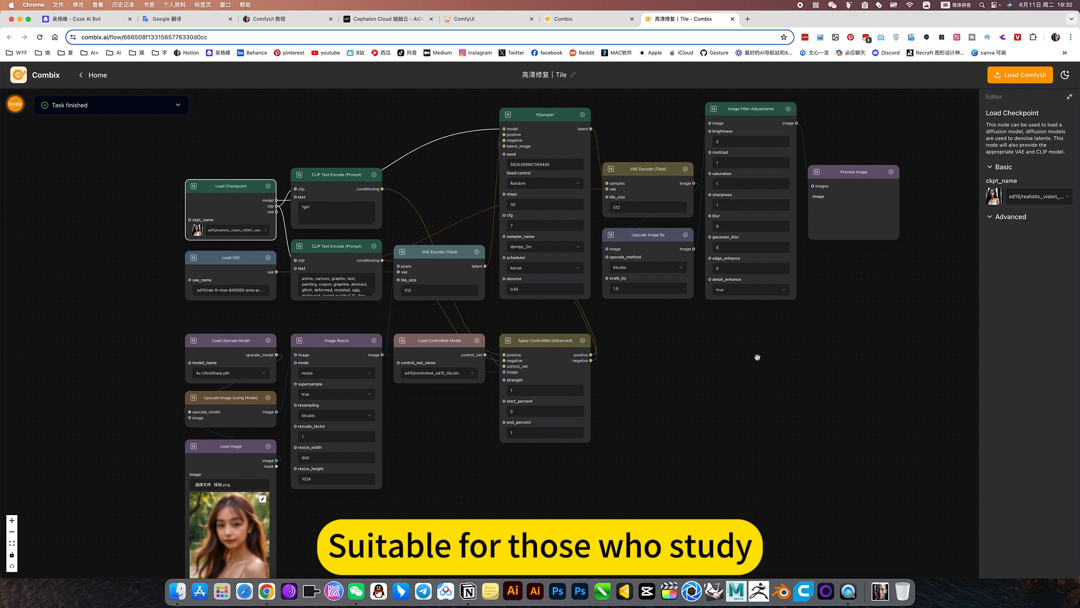
drag(792, 358, 761, 278)
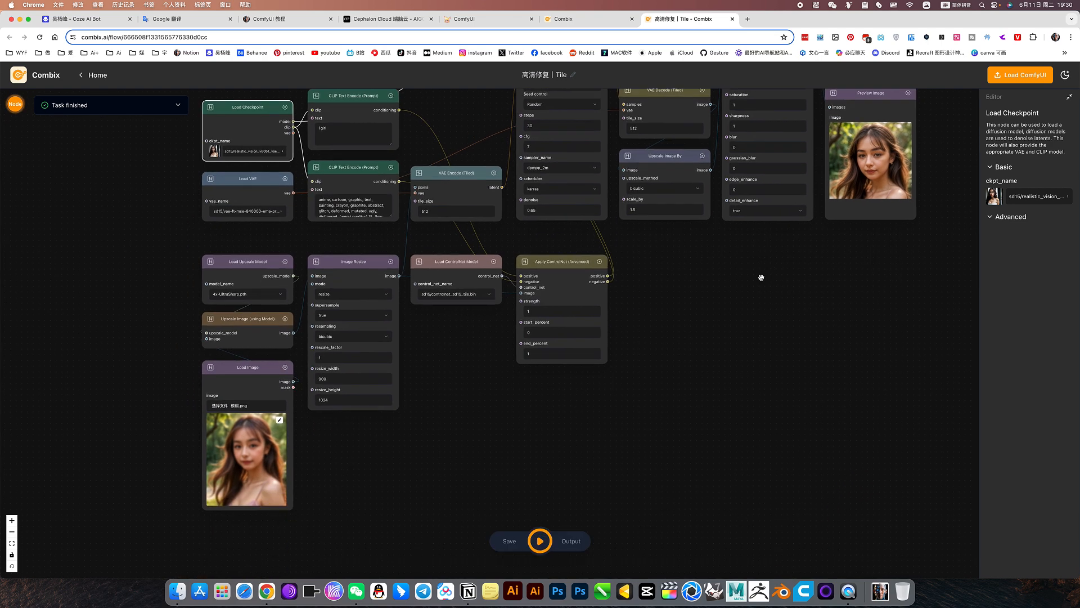
drag(871, 94, 353, 431)
drag(500, 417, 752, 341)
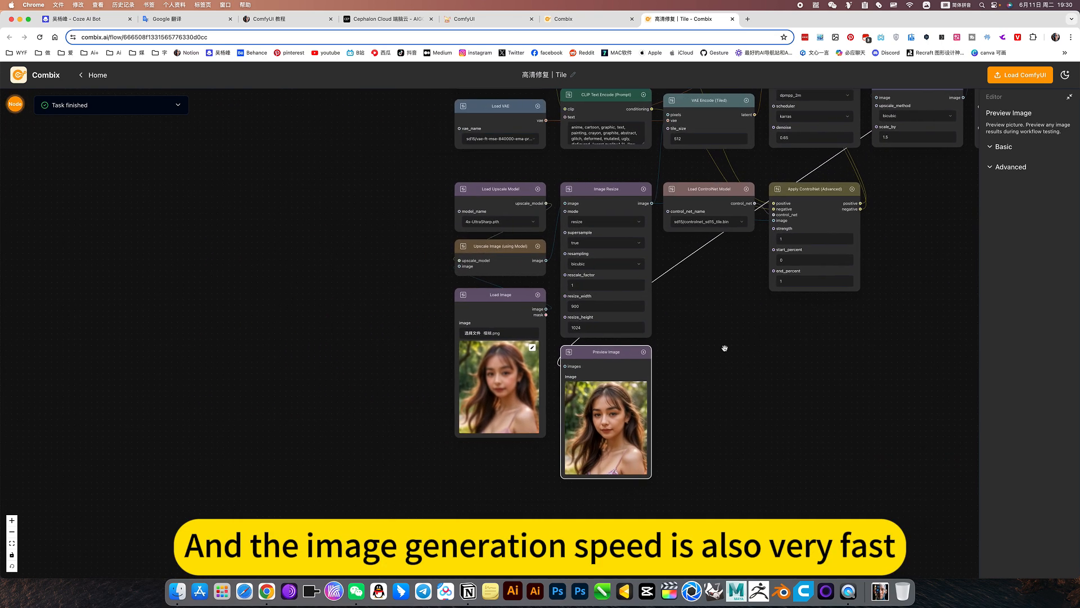
scroll(700, 360, up, 5)
drag(675, 435, 821, 278)
scroll(802, 278, up, 5)
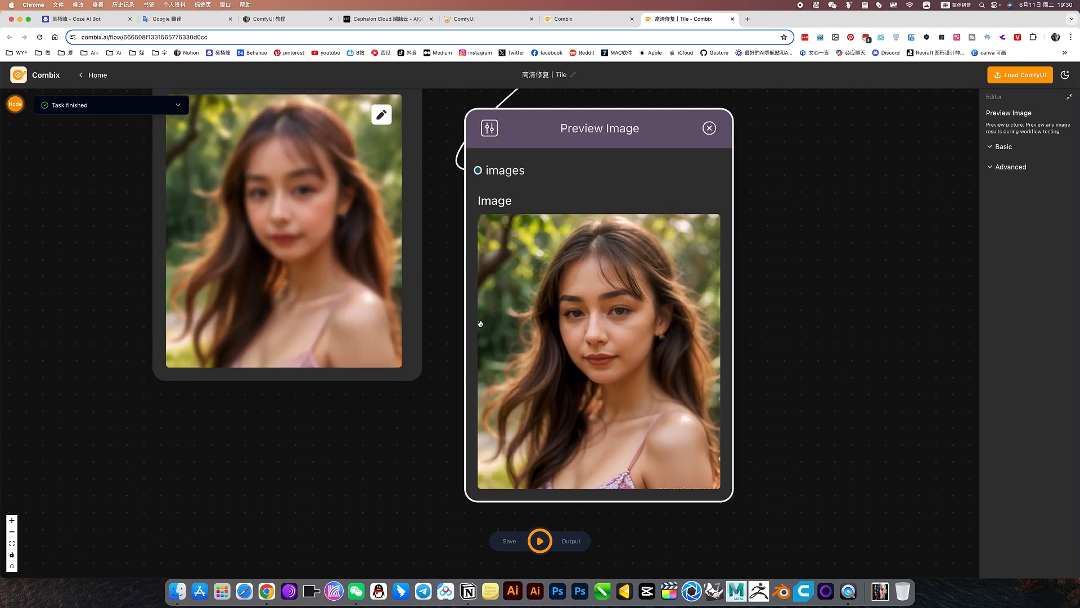
scroll(783, 340, down, 5)
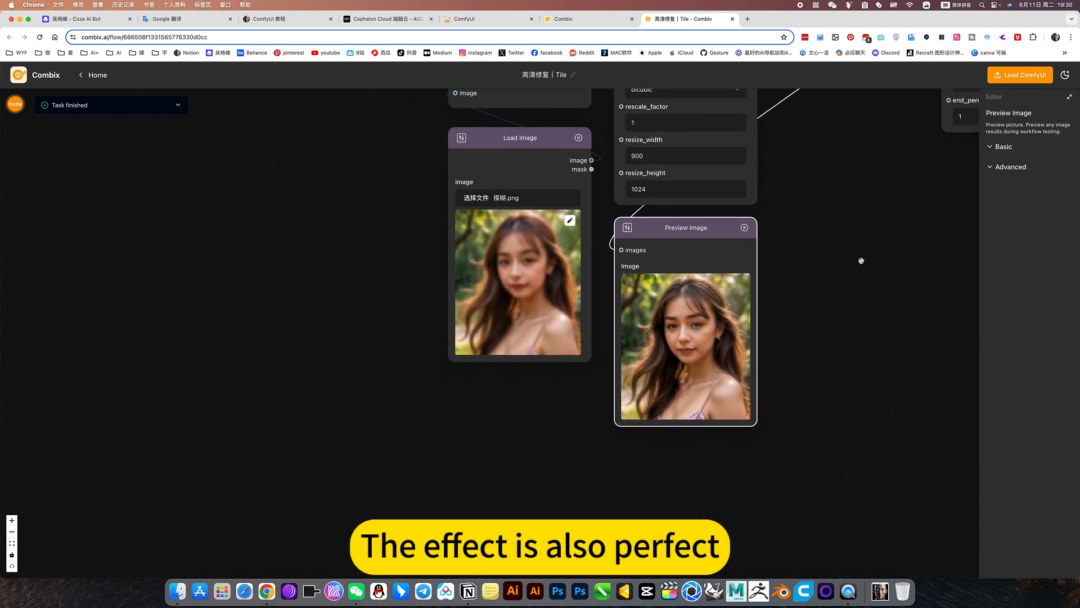
scroll(576, 357, down, 6)
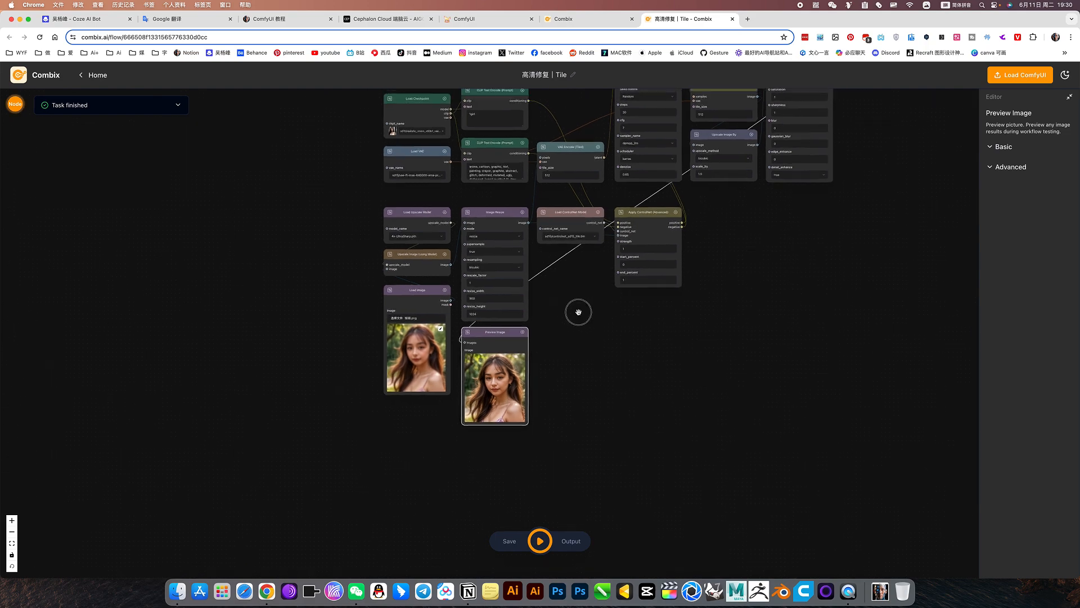
drag(578, 312, 442, 405)
drag(354, 422, 741, 184)
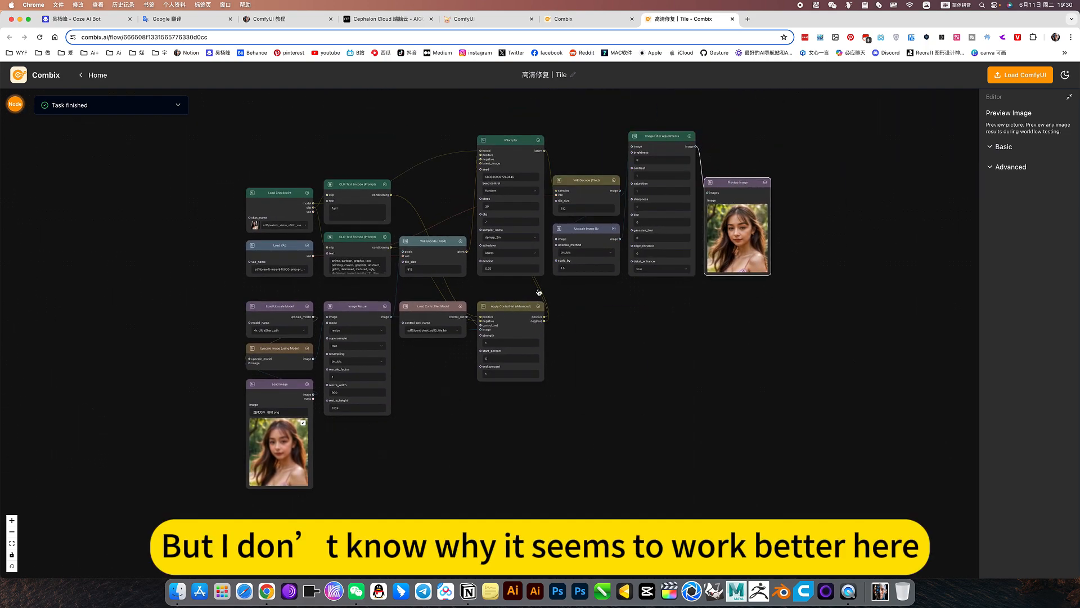
- Run the 高清修复｜Tile workflow again on the same portrait image
scroll(555, 309, up, 5)
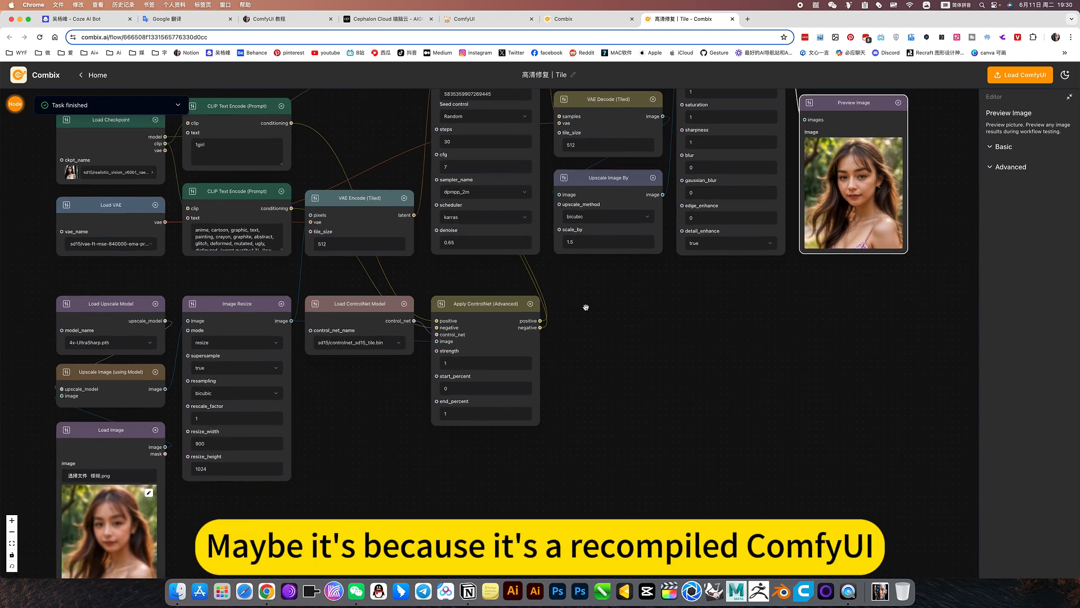
scroll(586, 307, down, 1)
drag(621, 323, 630, 388)
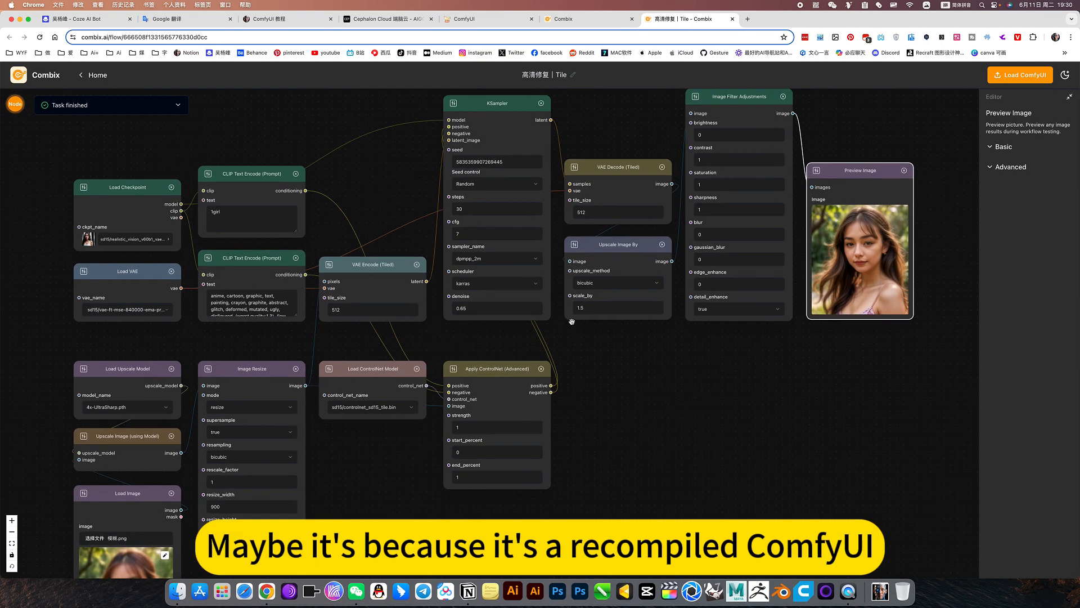
scroll(572, 322, down, 2)
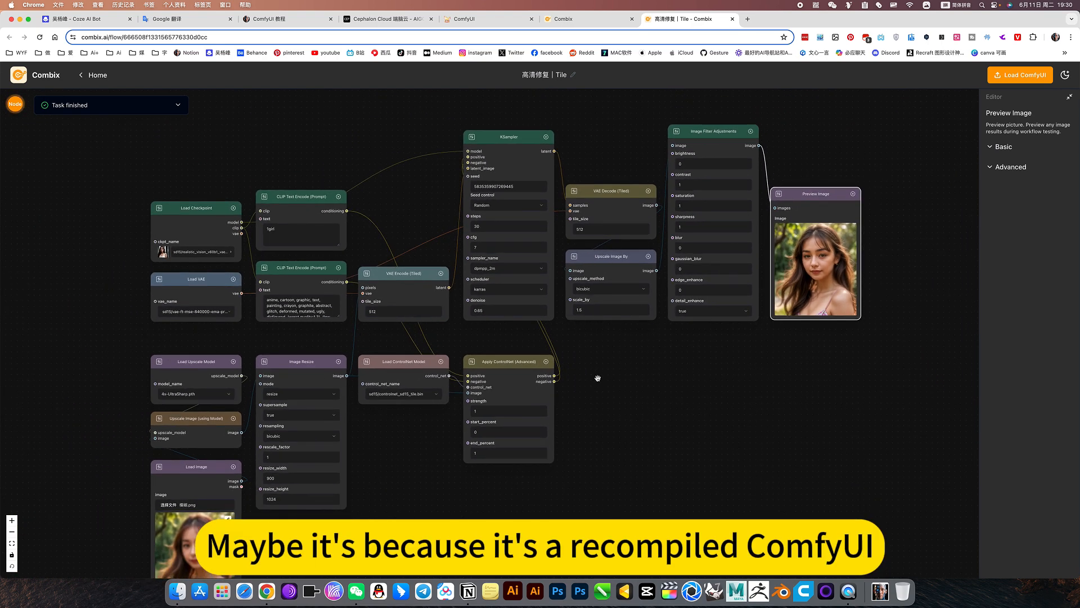
scroll(598, 378, down, 2)
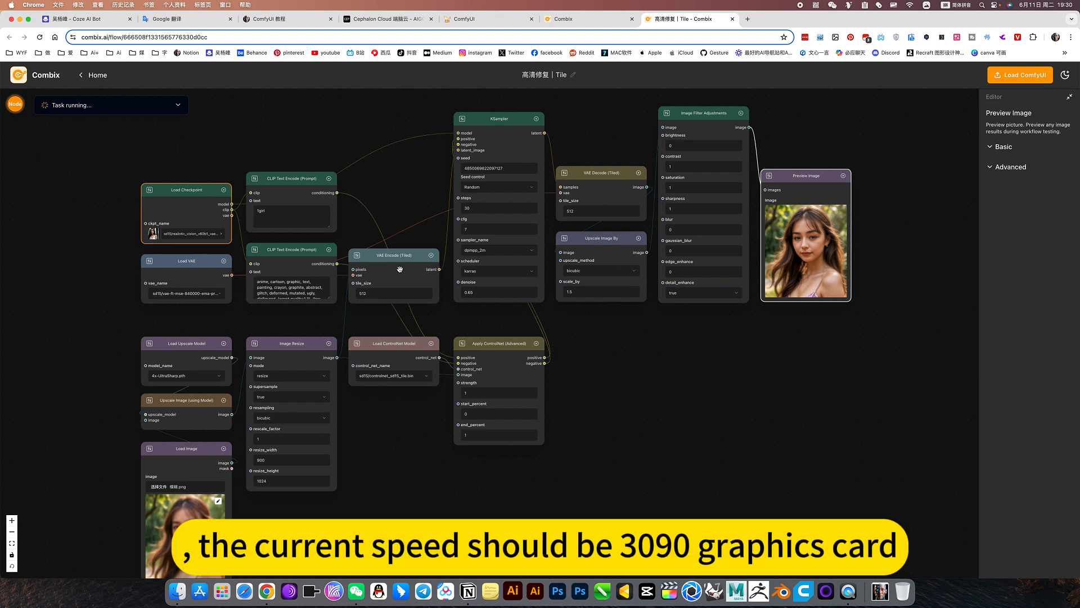
click(425, 194)
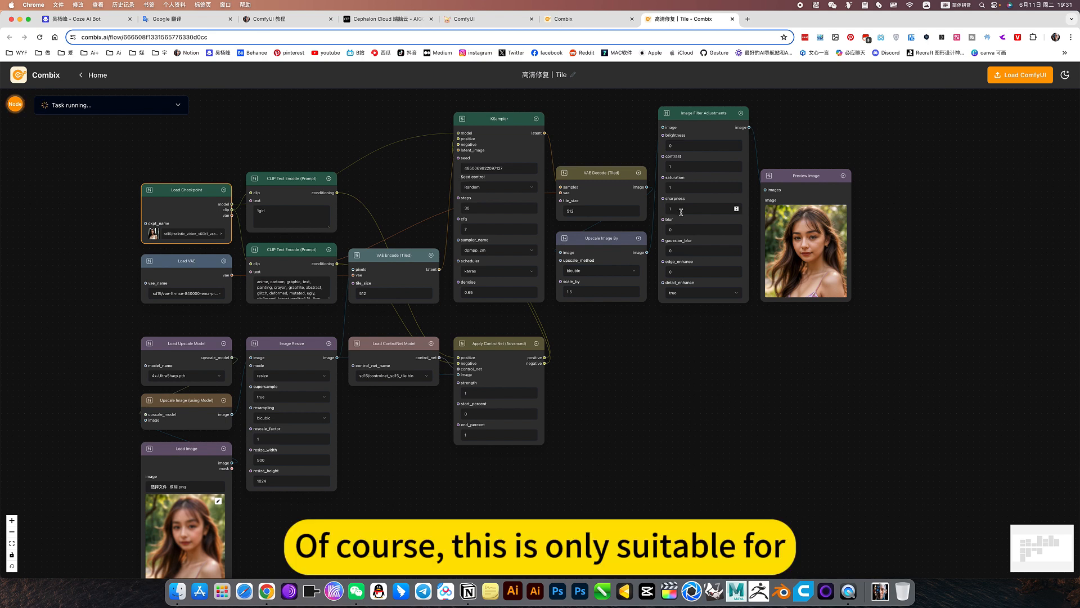
drag(626, 136, 652, 137)
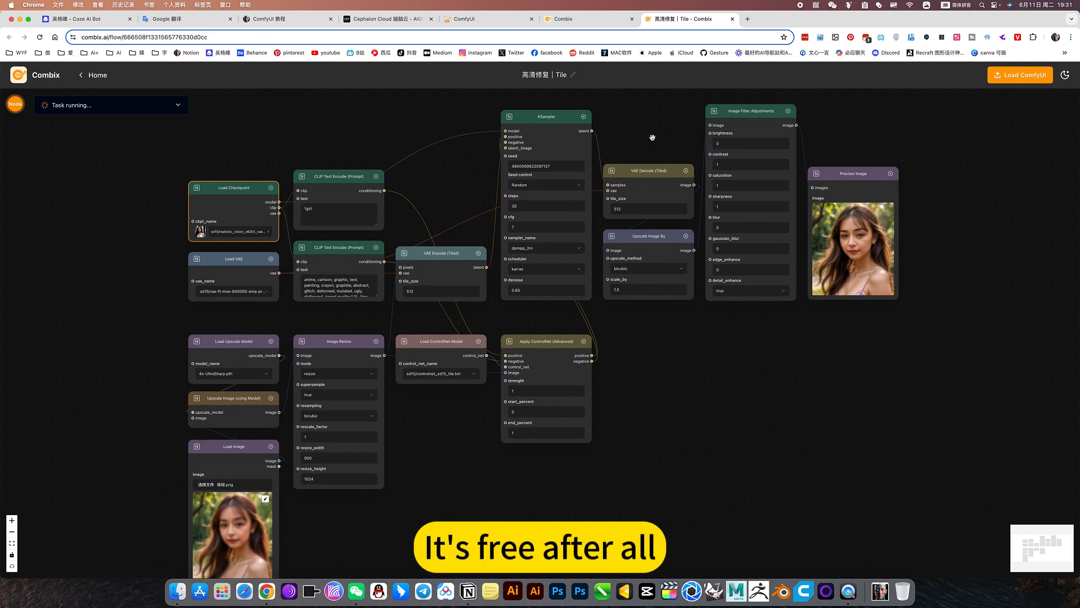
- Switch to ComfyUI and review the ControlNet models available to the Load ControlNet Model node without changing the selection
click(492, 21)
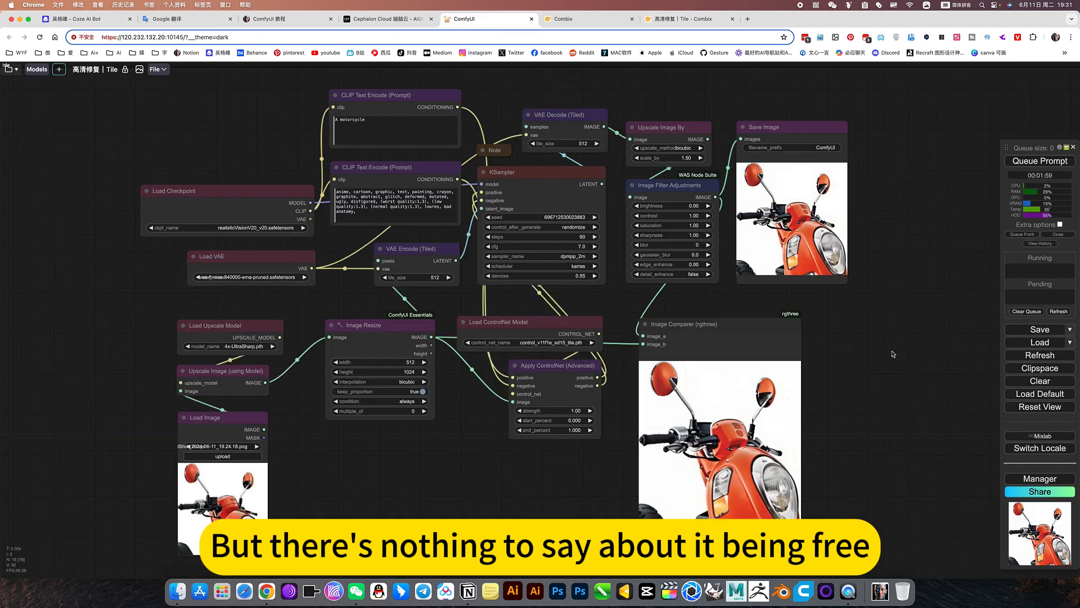
drag(893, 354, 900, 327)
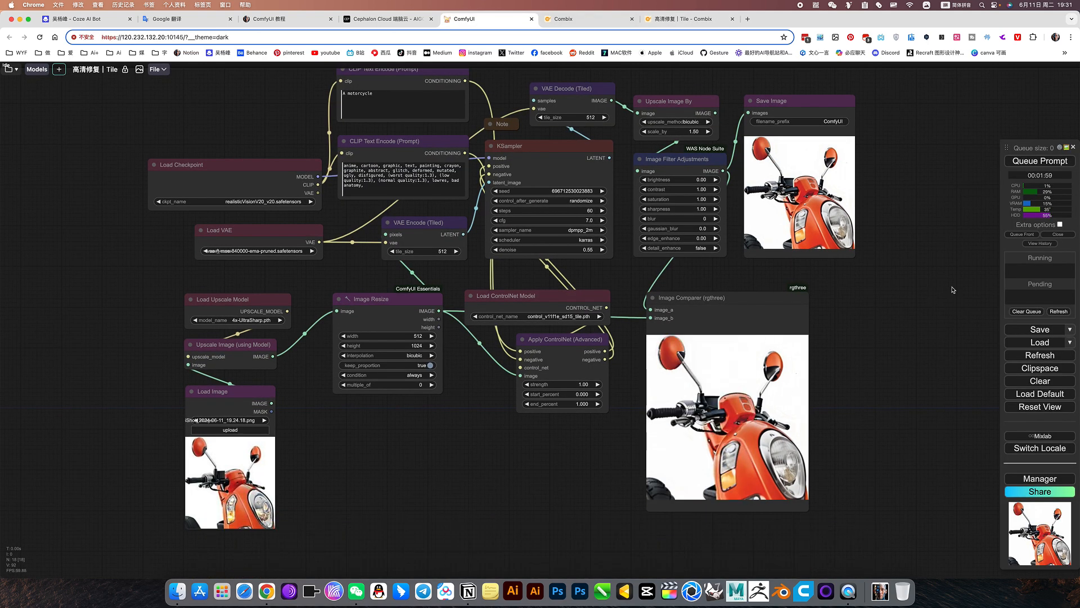
drag(943, 293, 935, 318)
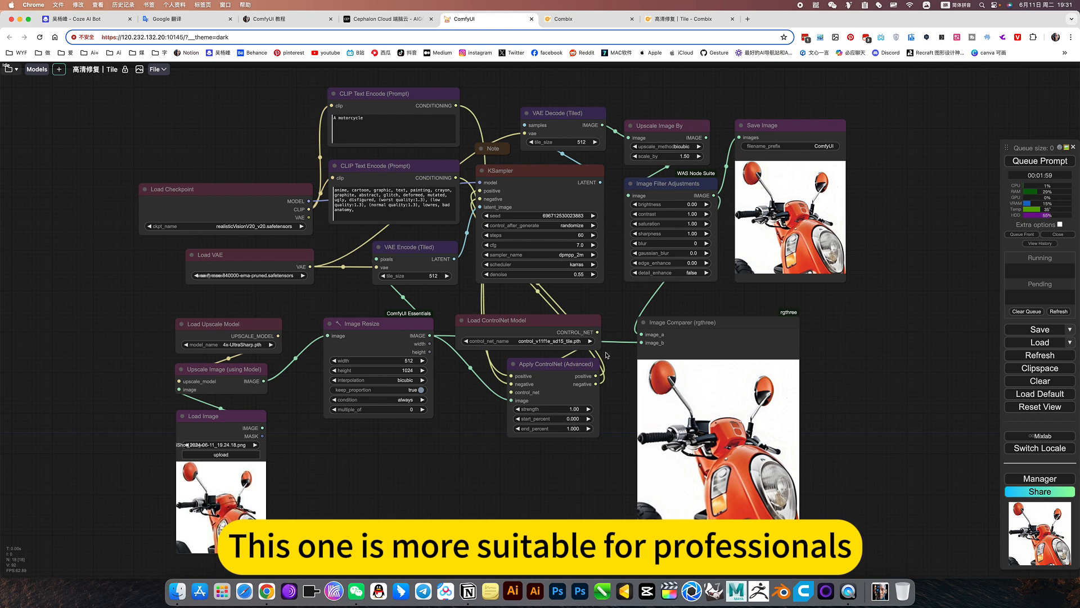
click(566, 341)
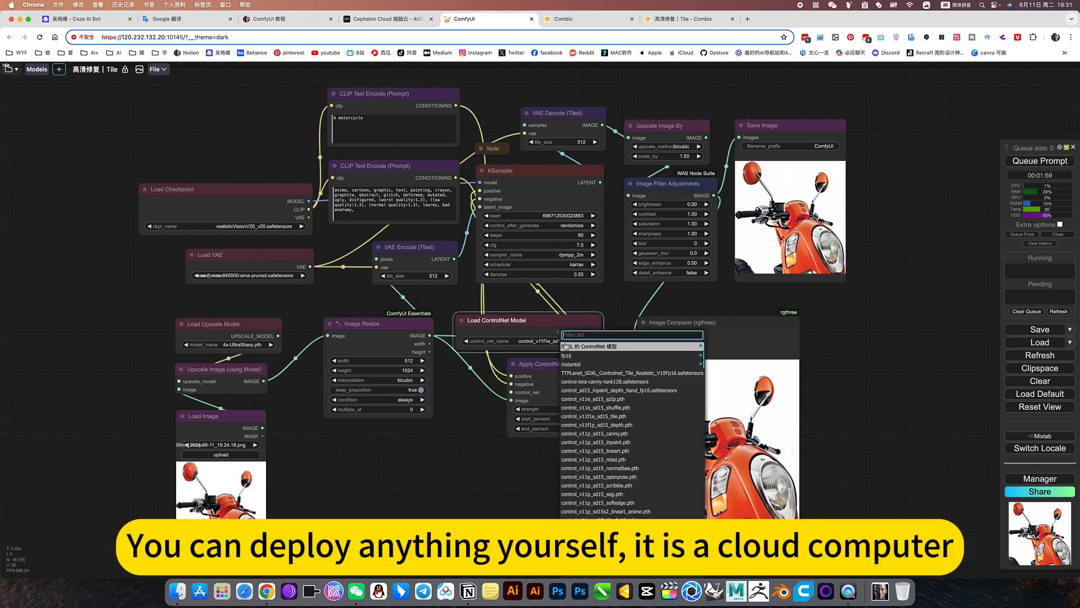
click(490, 479)
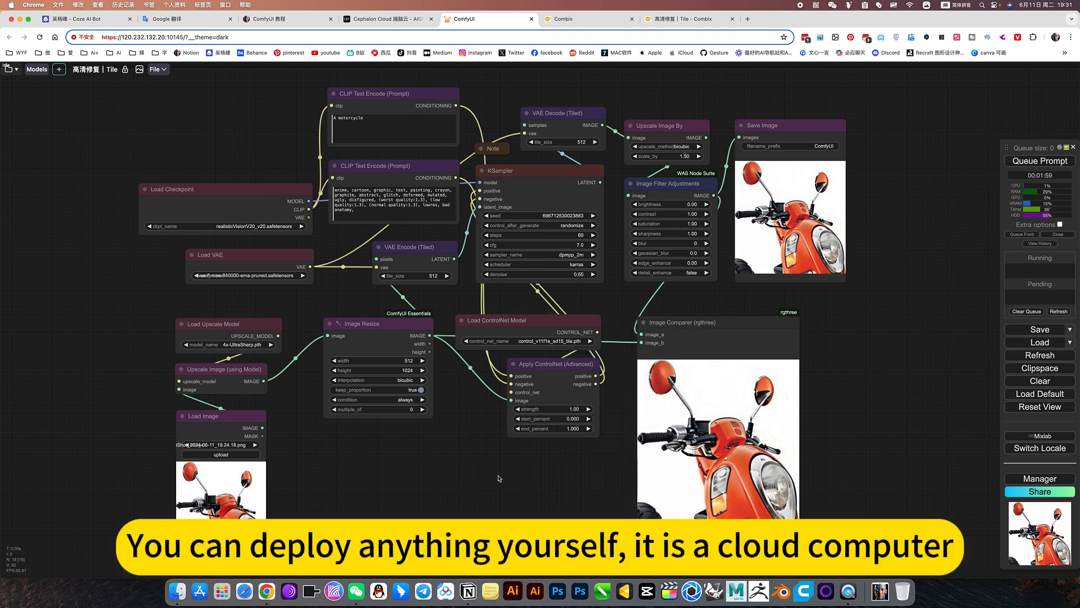
drag(895, 348, 893, 356)
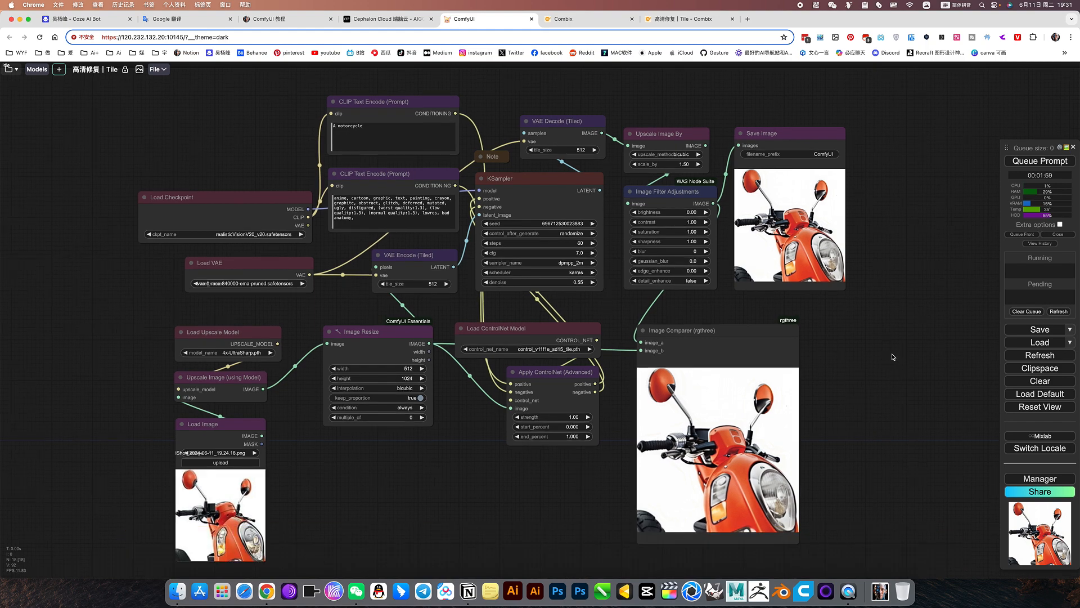
- Locate the 文件管理 entry of the running app on the Cephalon Cloud 我的应用 page, and return to the Combix workflow
click(388, 19)
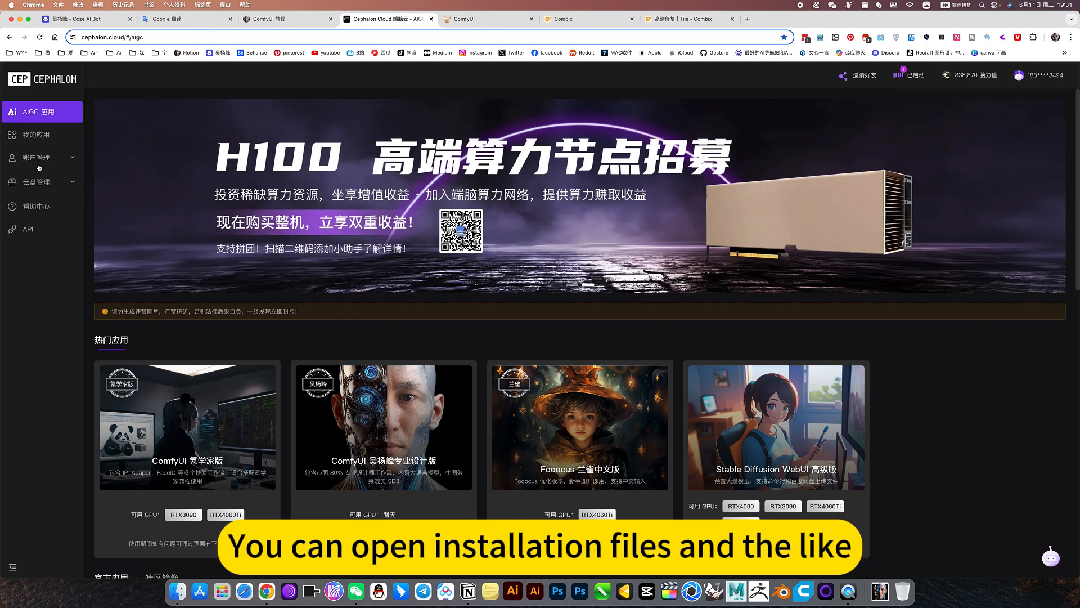
click(32, 138)
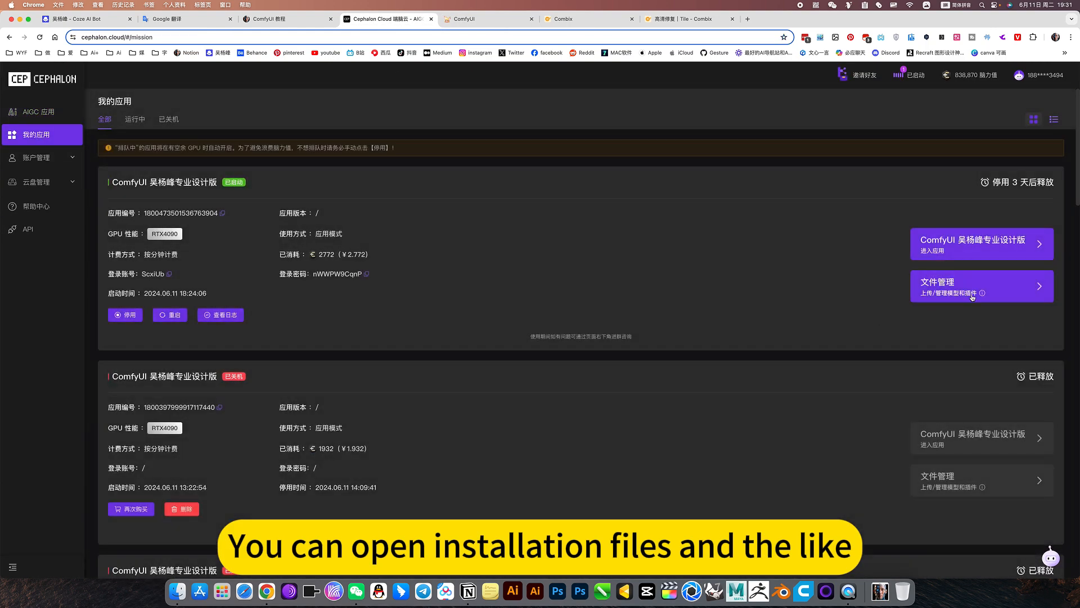
click(691, 19)
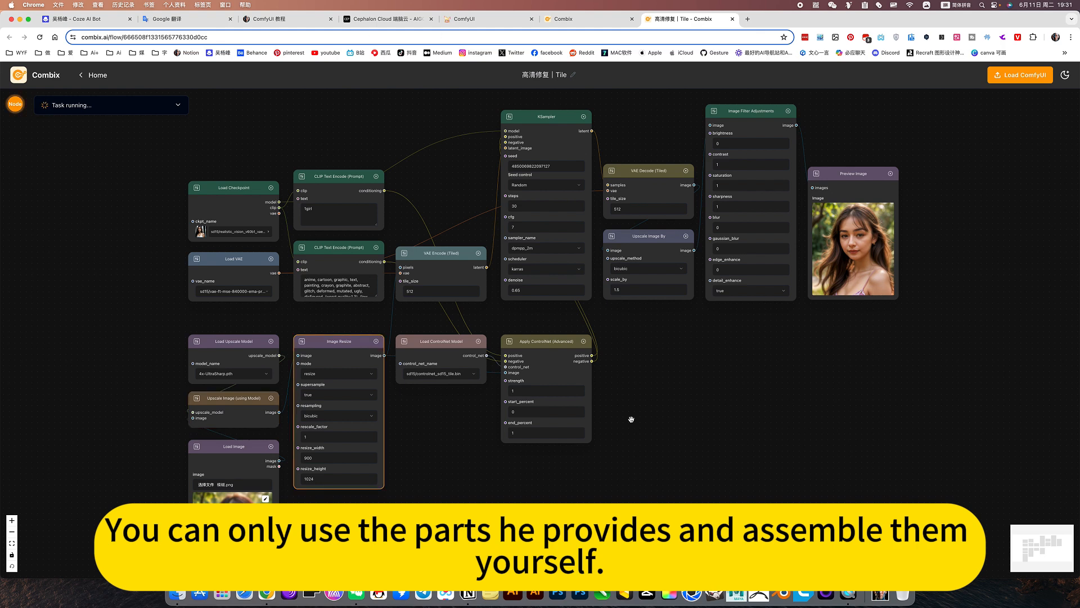
- View the shared workflows on the Combix My Workflows page, and go back to the running 高清修复｜Tile workflow
drag(688, 443, 691, 432)
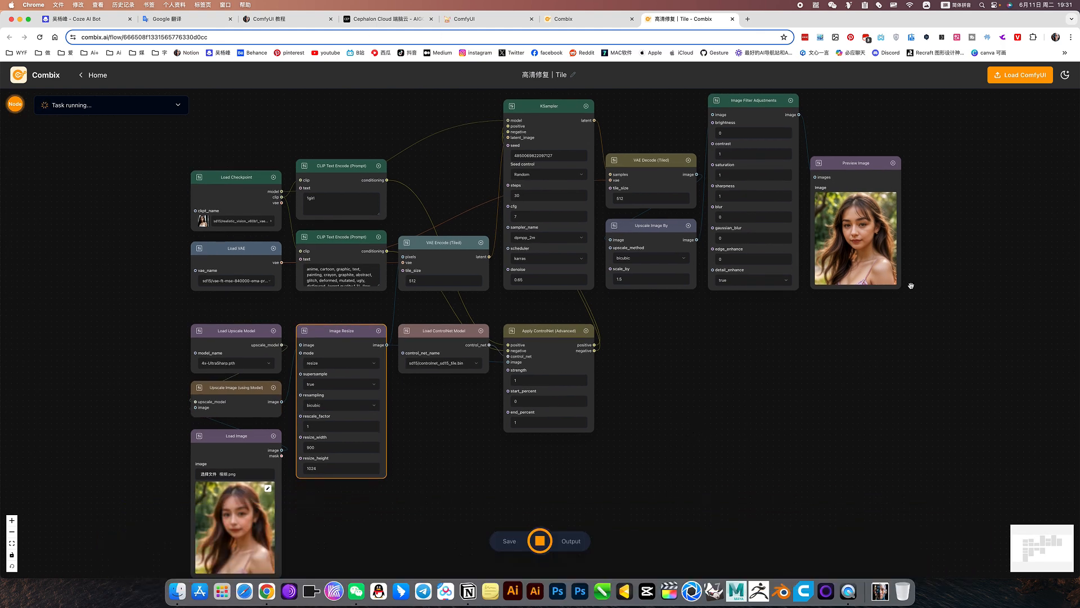
click(563, 19)
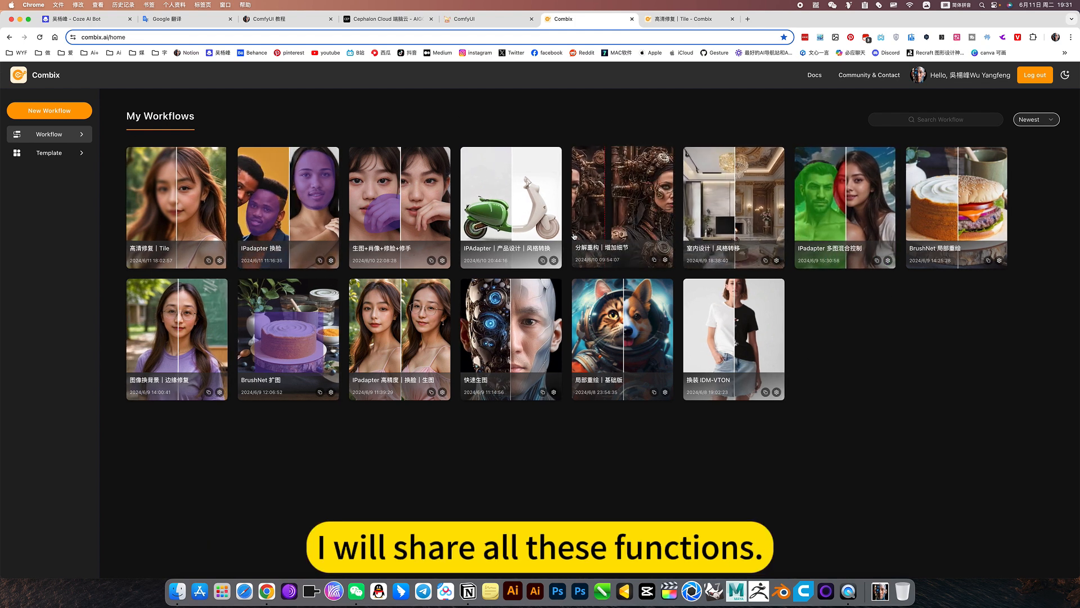
click(709, 22)
drag(610, 352, 658, 330)
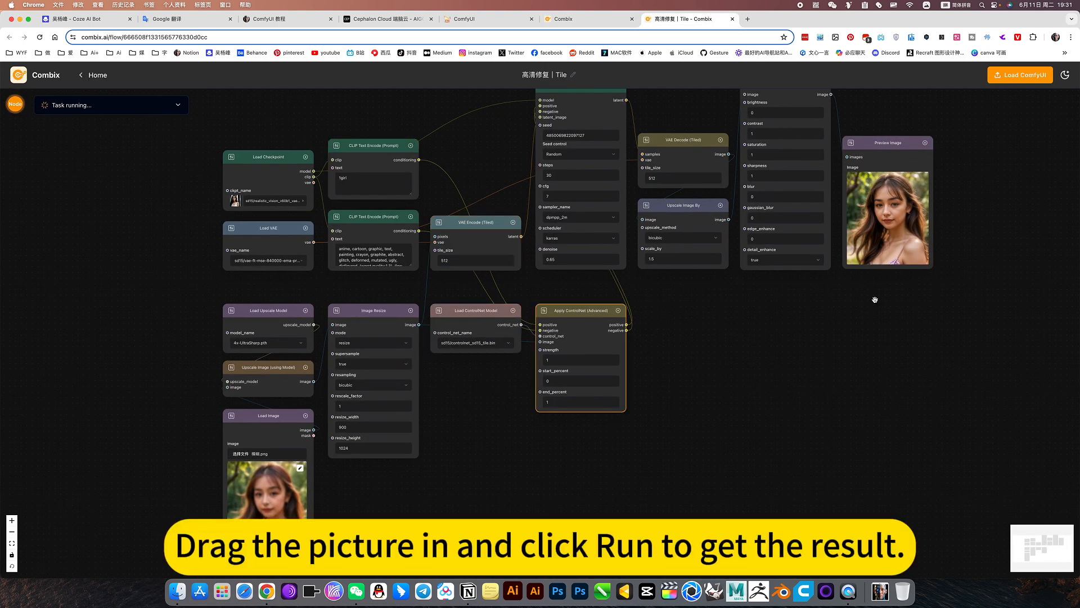
drag(879, 332, 873, 344)
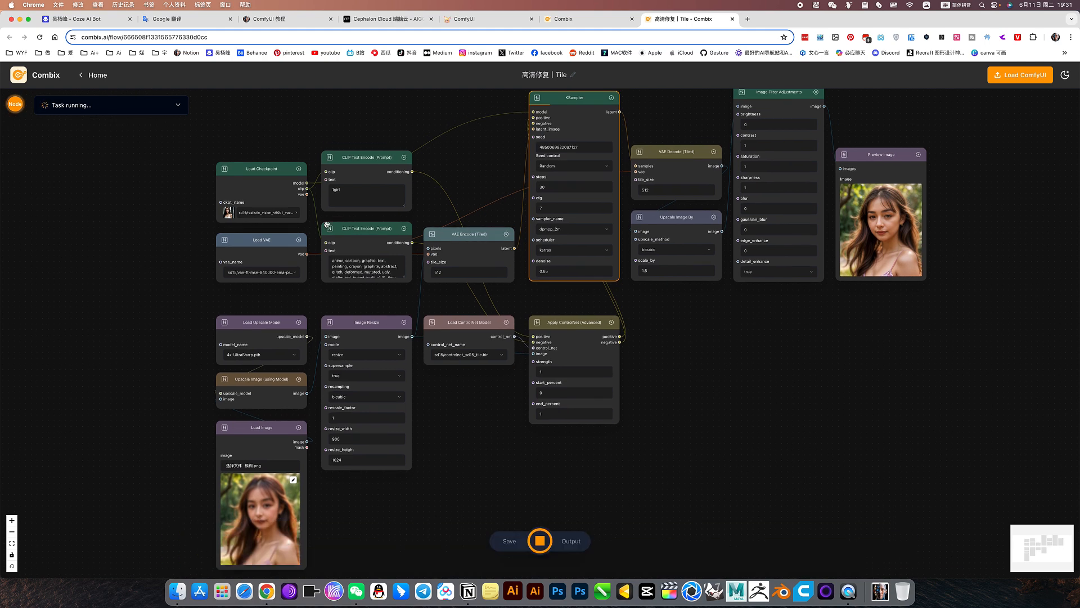
- Inspect the positive CLIP Text Encode prompt node of the running 高清修复｜Tile workflow, and return to the My Workflows page
click(345, 189)
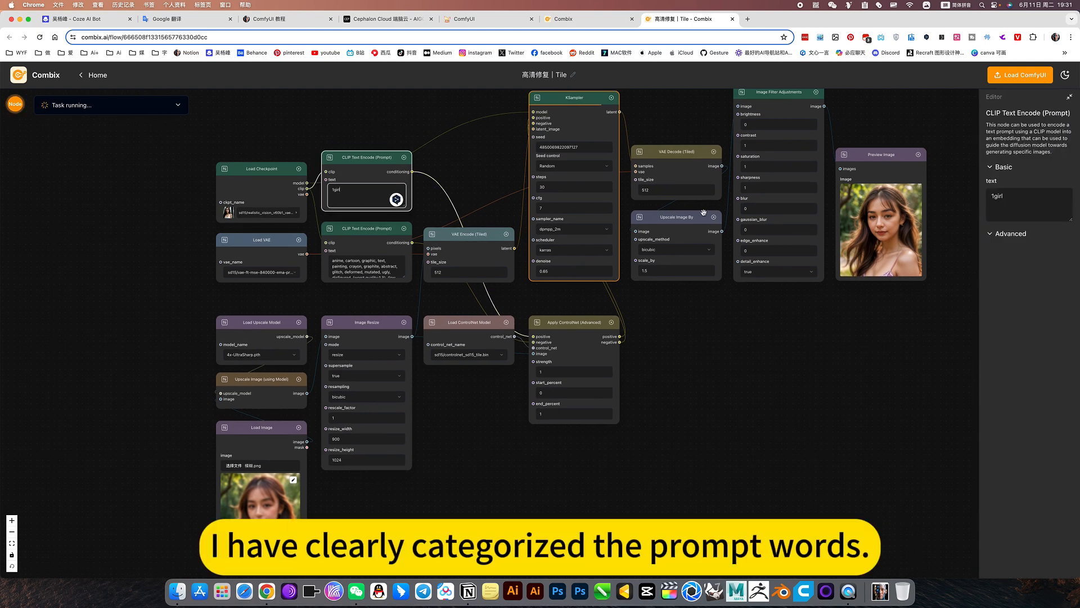
drag(707, 358, 691, 364)
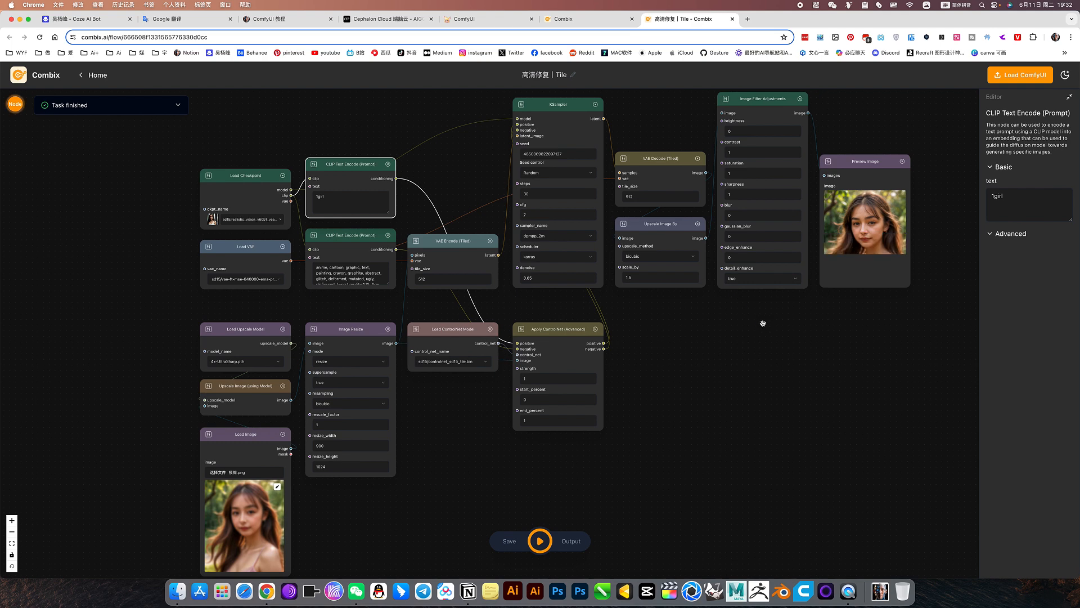
drag(769, 350, 775, 367)
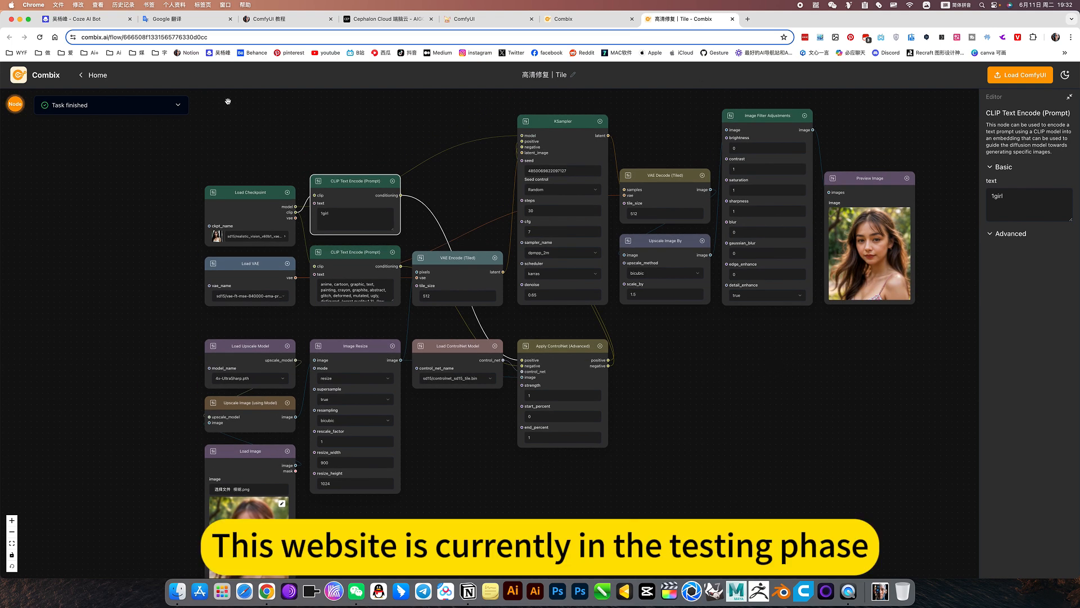
click(39, 77)
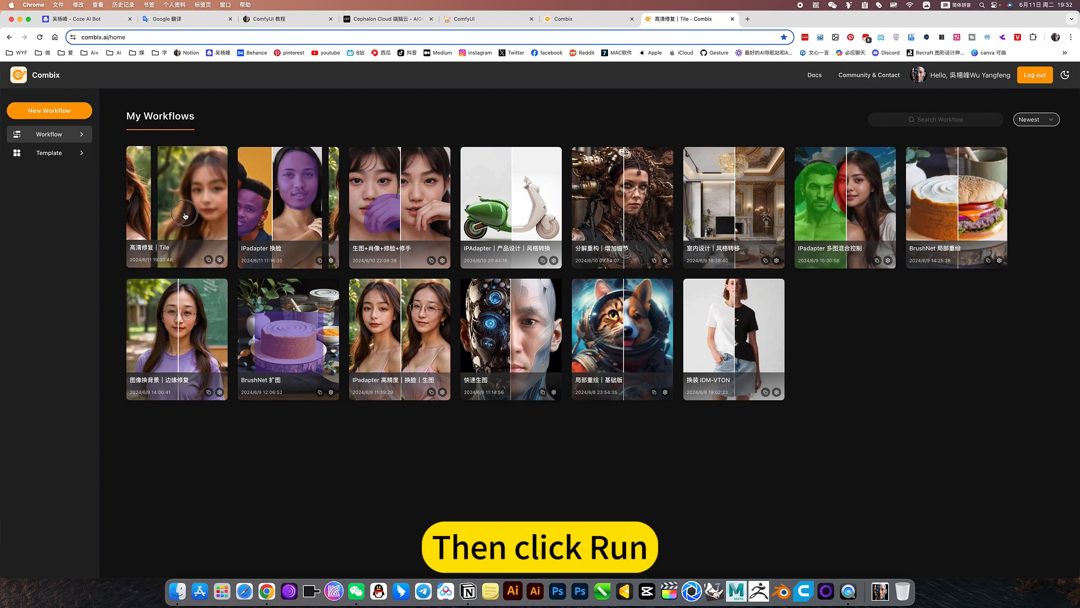
- Reopen the 高清修复｜Tile workflow, review its full node graph with the node library collapsed, and go back to the Combix home page
click(270, 244)
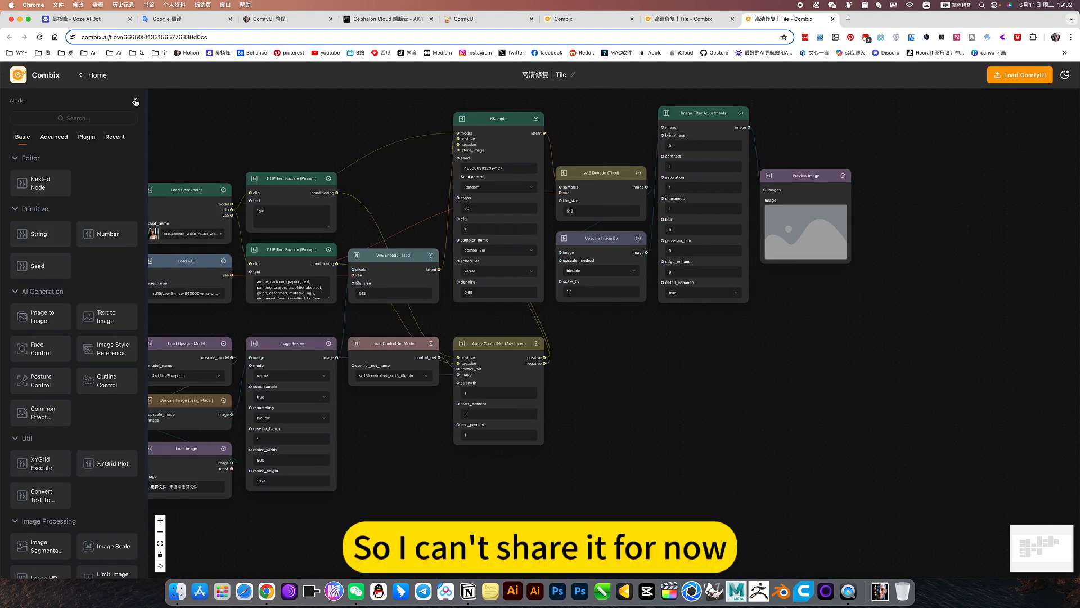
click(135, 101)
drag(271, 121, 332, 140)
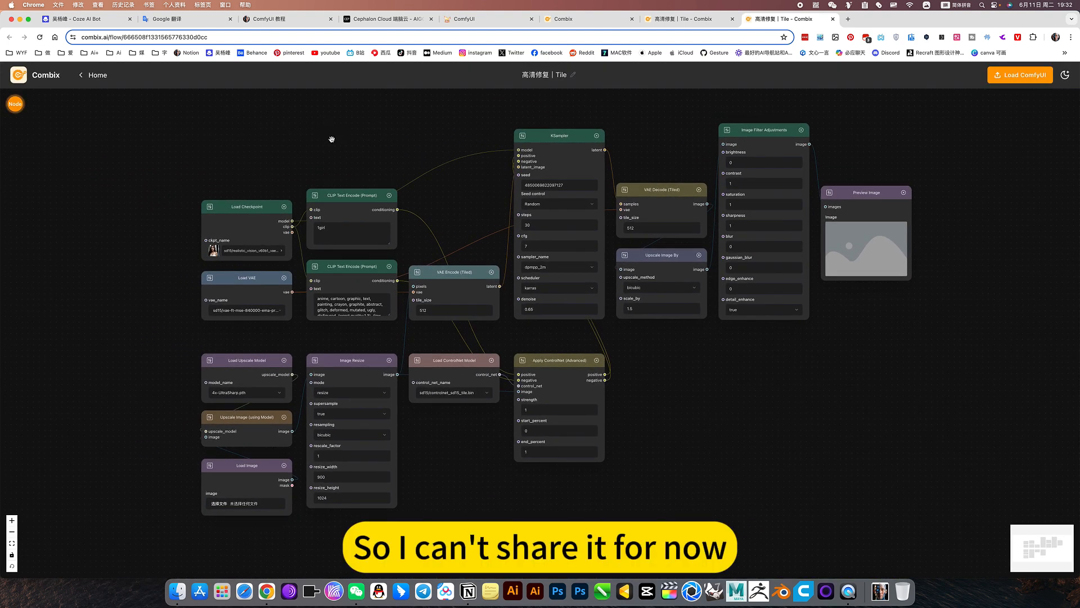
drag(743, 395, 777, 393)
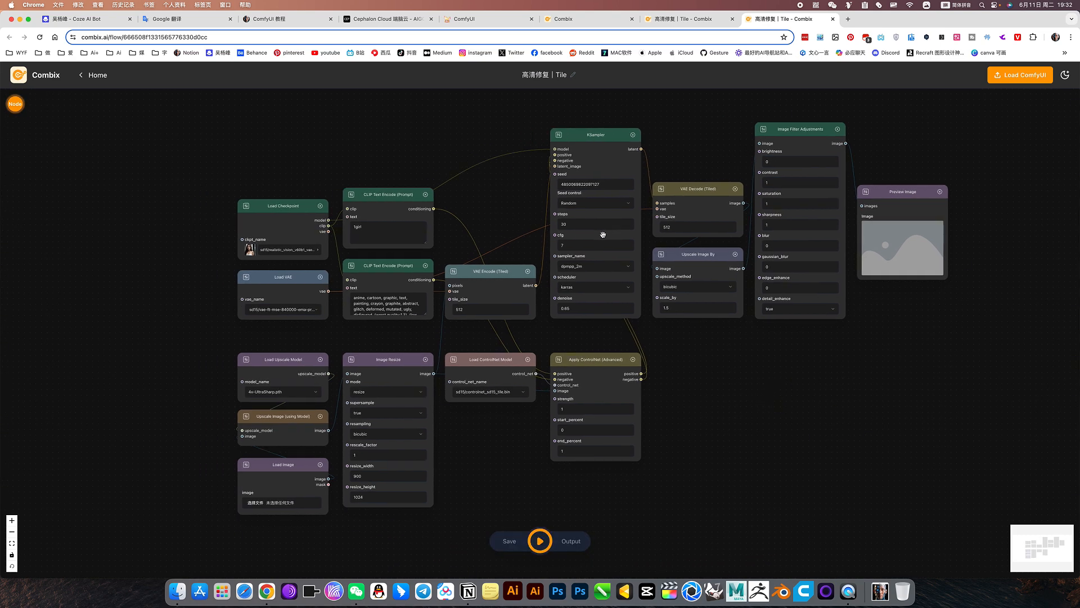
click(37, 75)
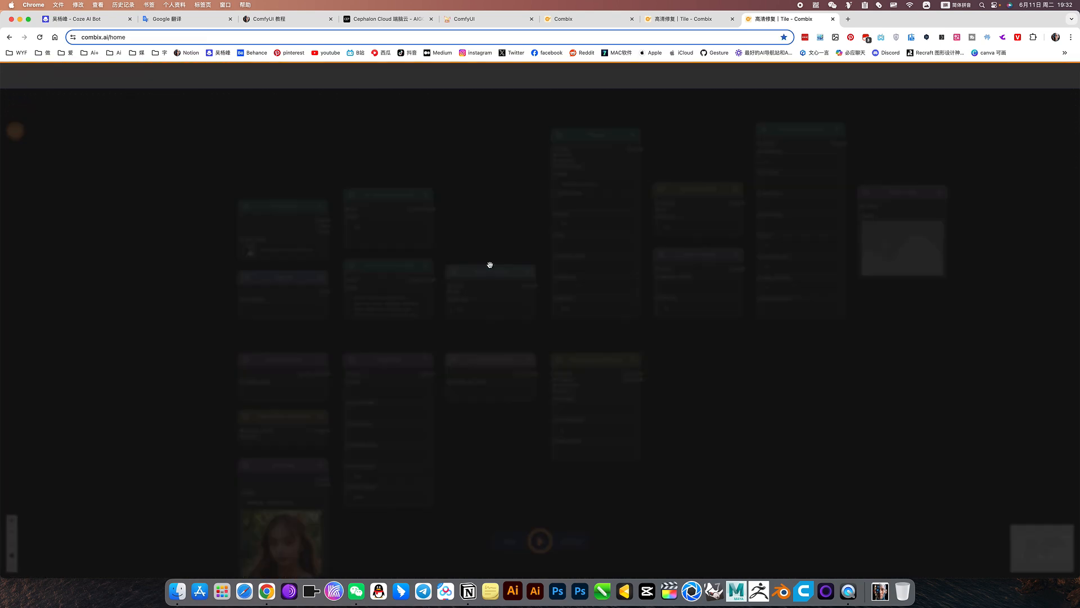